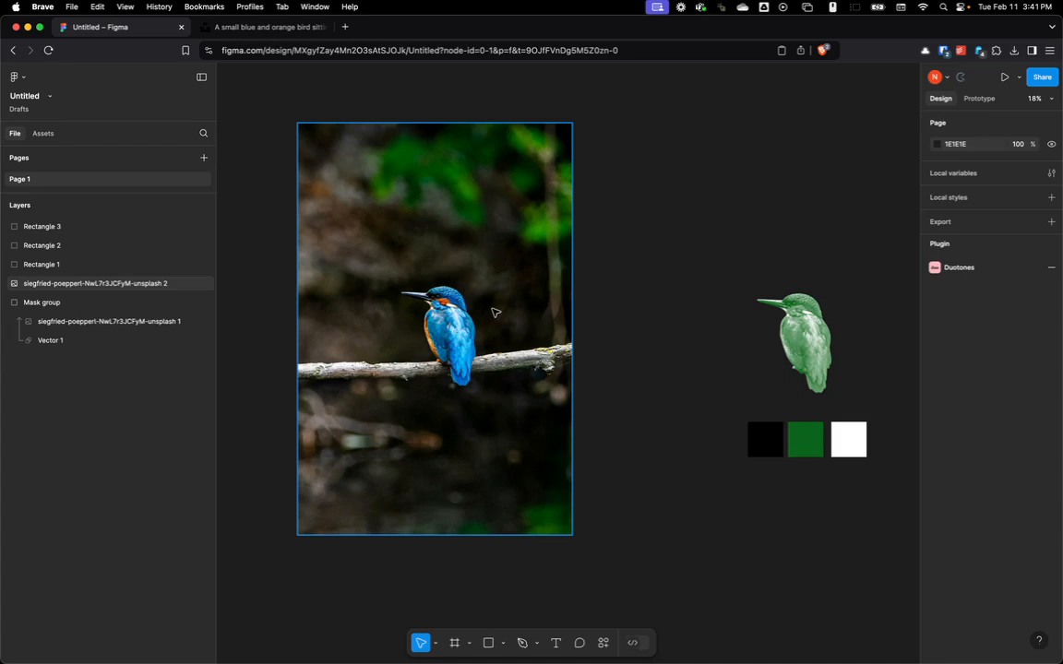
Step: Examine the green duotone bird, the original kingfisher photo and the photo's source page on Unsplash
{"action": "scroll", "coordinate": [897, 337], "scroll_direction": "up", "scroll_amount": 5}
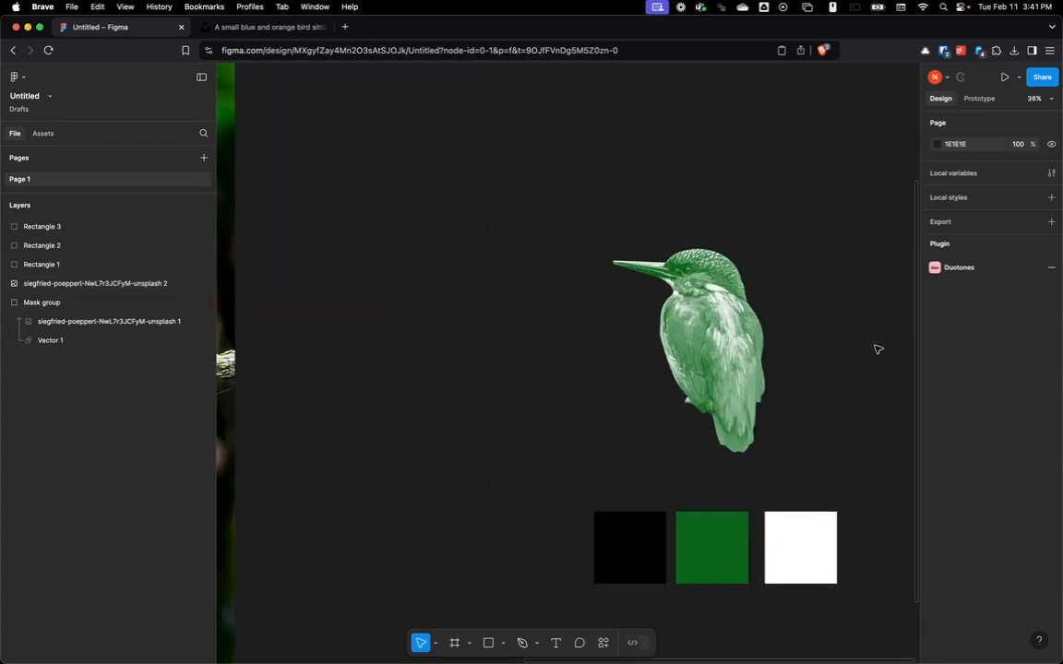
{"action": "scroll", "coordinate": [489, 384], "scroll_direction": "down", "scroll_amount": 3}
{"action": "scroll", "coordinate": [819, 332], "scroll_direction": "left", "scroll_amount": 10}
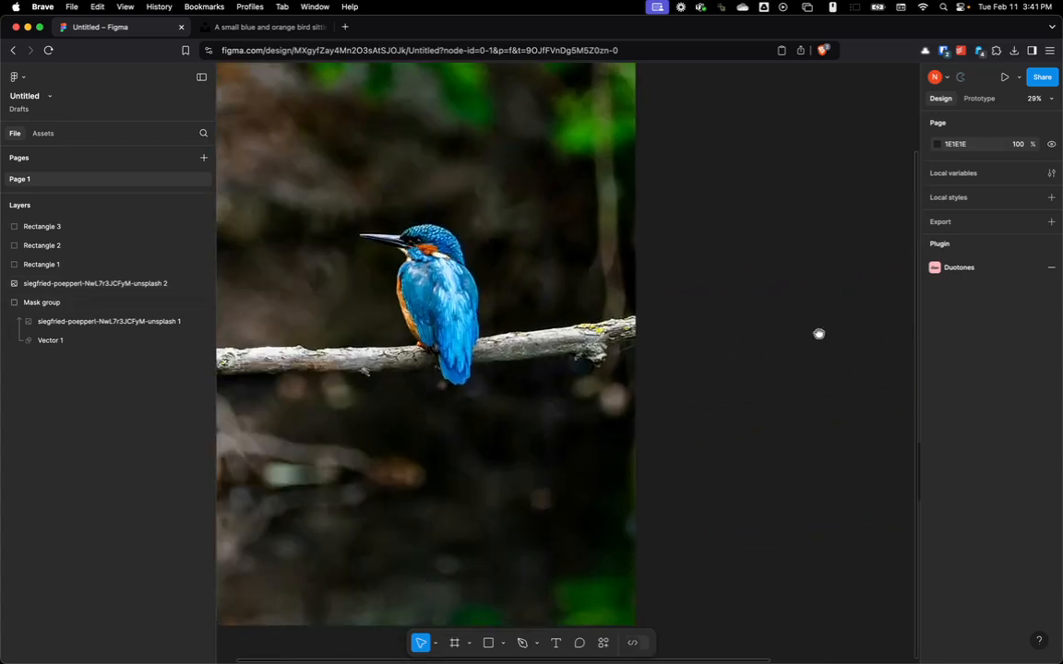
{"action": "scroll", "coordinate": [748, 364], "scroll_direction": "up", "scroll_amount": 2}
{"action": "left_click", "coordinate": [421, 246]}
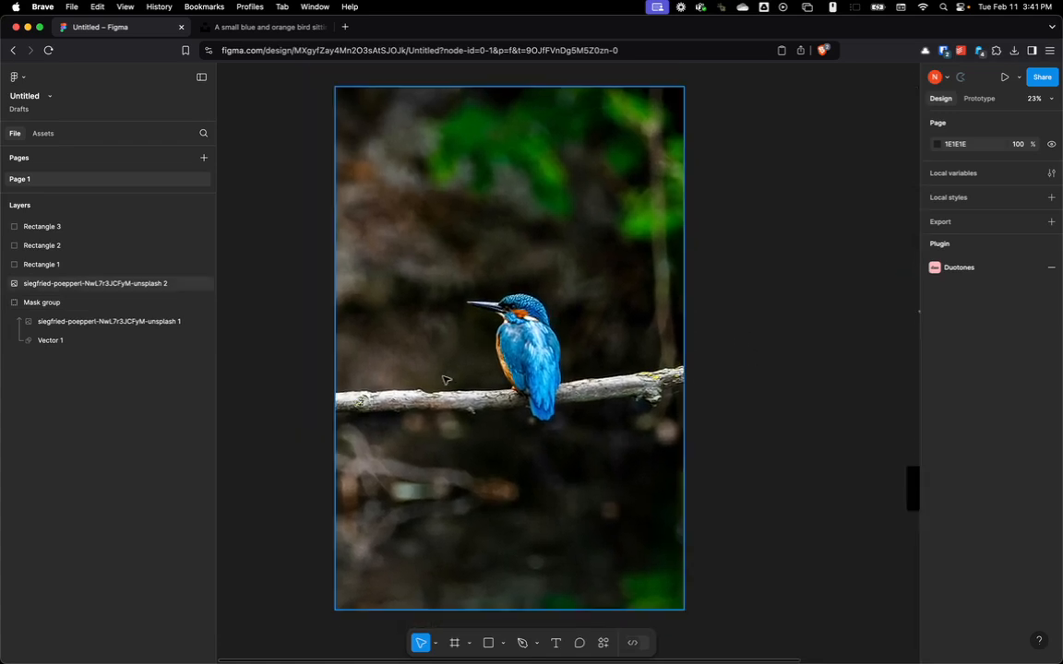
{"action": "left_click", "coordinate": [286, 31]}
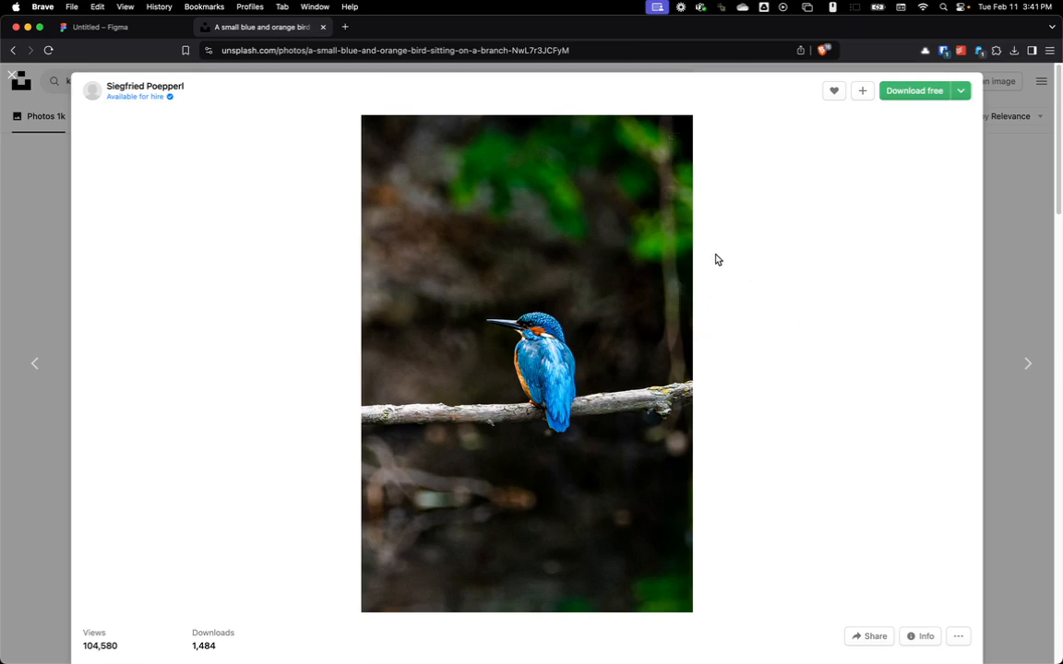
{"action": "left_click", "coordinate": [139, 28]}
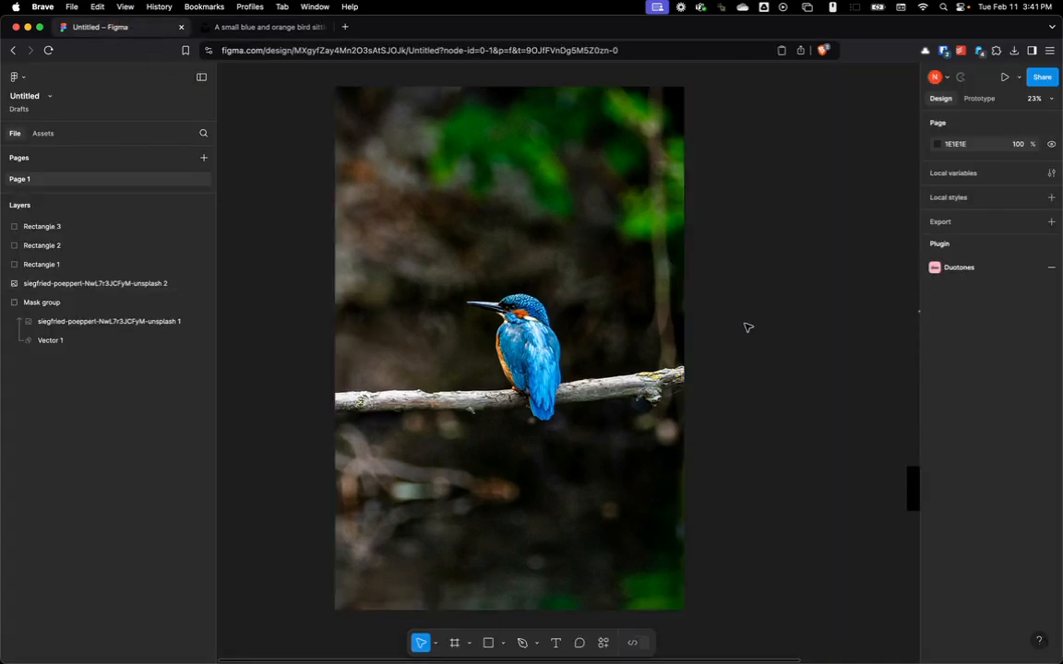
Step: Move the green bird cutout and its three colour swatches together closer to the kingfisher photo
{"action": "scroll", "coordinate": [748, 308], "scroll_direction": "right", "scroll_amount": 3}
{"action": "left_click_drag", "start_coordinate": [703, 240], "coordinate": [826, 434]}
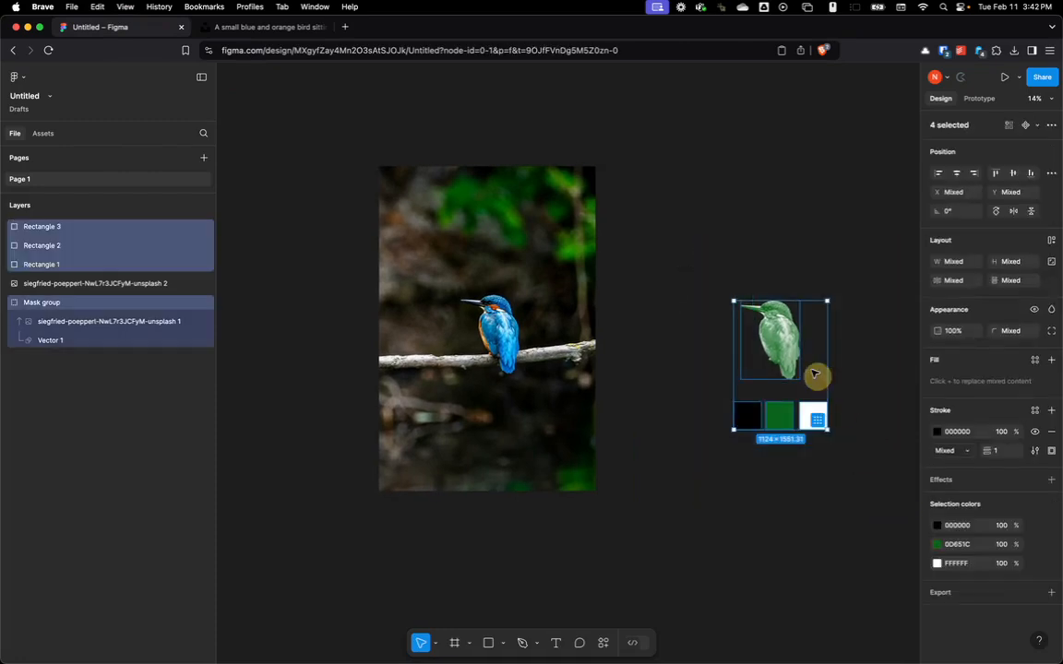
{"action": "left_click_drag", "start_coordinate": [780, 341], "coordinate": [715, 302]}
{"action": "left_click", "coordinate": [811, 329]}
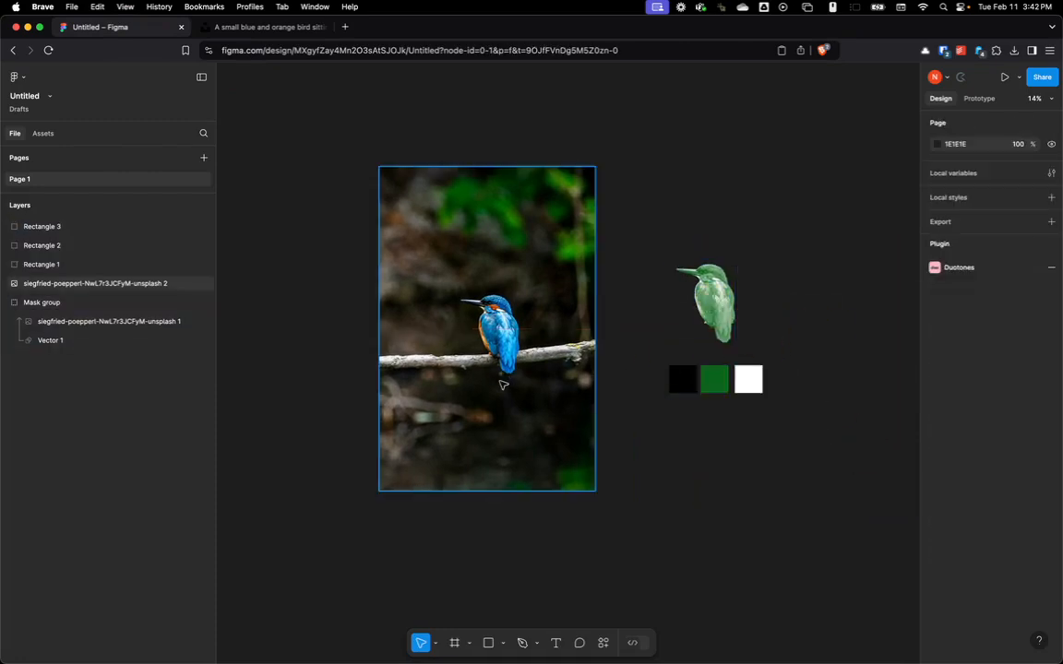
Step: Select the kingfisher photo, search the plugins and widgets for "duo" and run the Duotones plugin
{"action": "scroll", "coordinate": [574, 323], "scroll_direction": "up", "scroll_amount": 3}
{"action": "scroll", "coordinate": [574, 323], "scroll_direction": "up", "scroll_amount": 3}
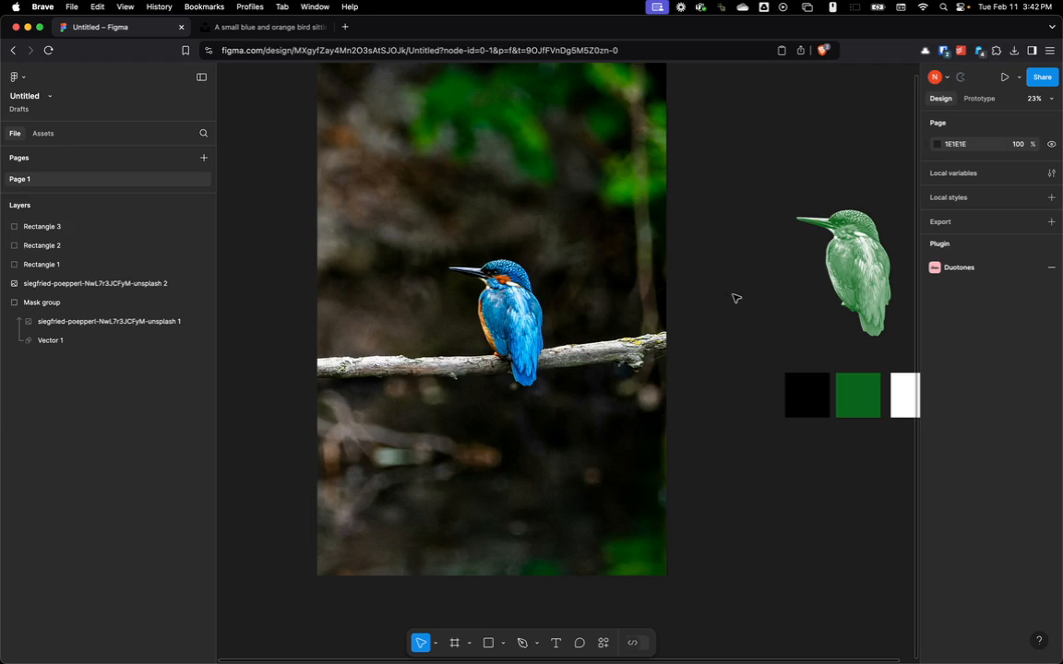
{"action": "scroll", "coordinate": [733, 304], "scroll_direction": "up", "scroll_amount": 2}
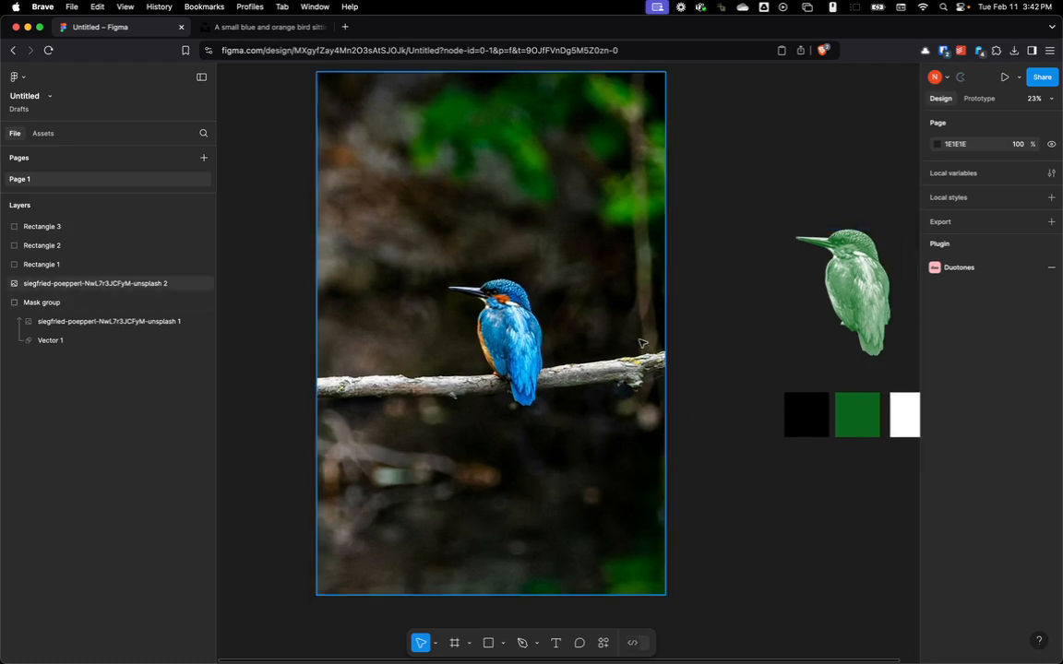
{"action": "left_click", "coordinate": [574, 424]}
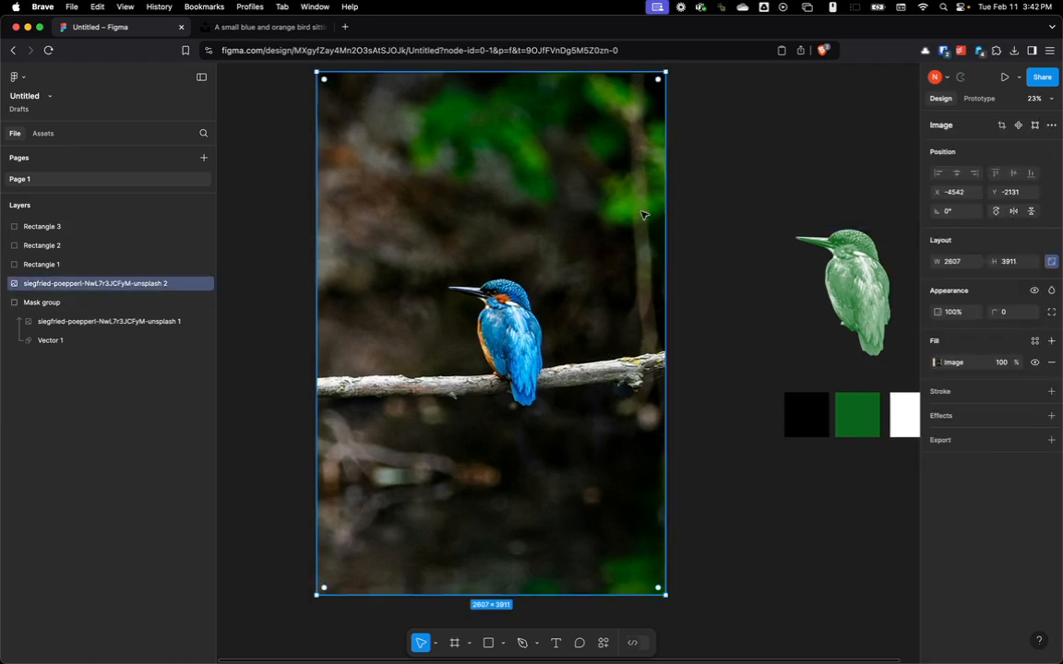
{"action": "left_click", "coordinate": [605, 643]}
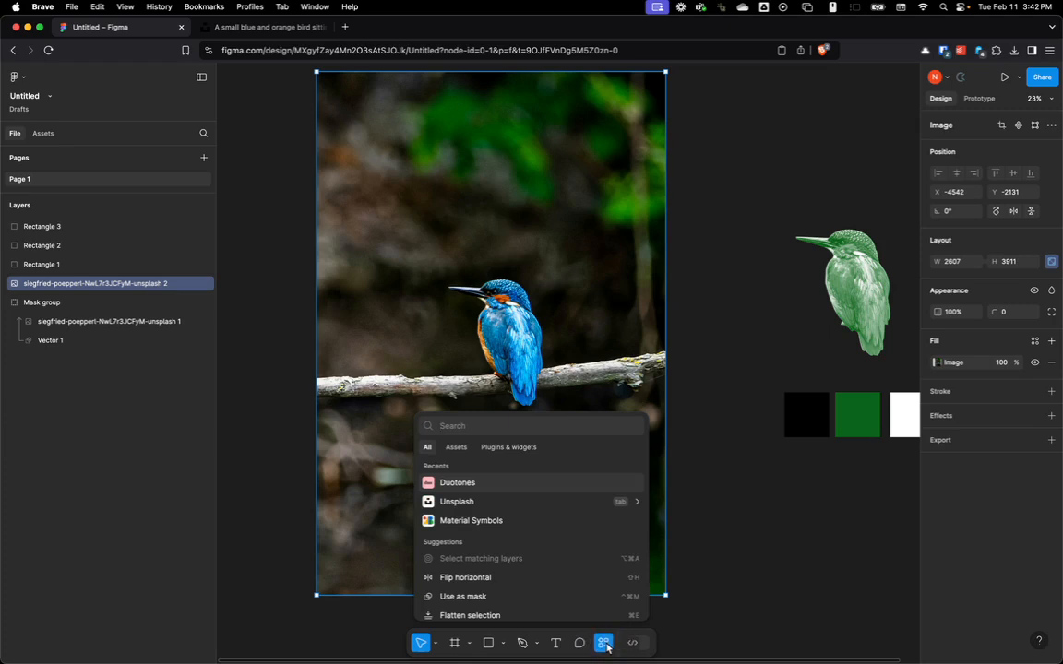
{"action": "left_click", "coordinate": [433, 453]}
{"action": "left_click", "coordinate": [466, 449]}
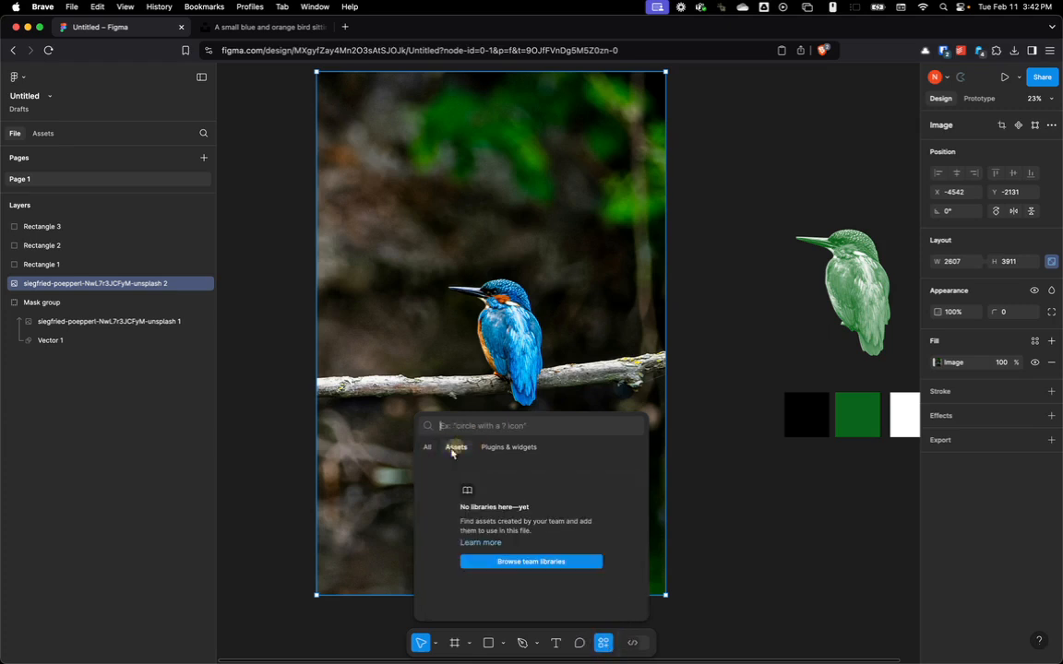
{"action": "left_click", "coordinate": [520, 450]}
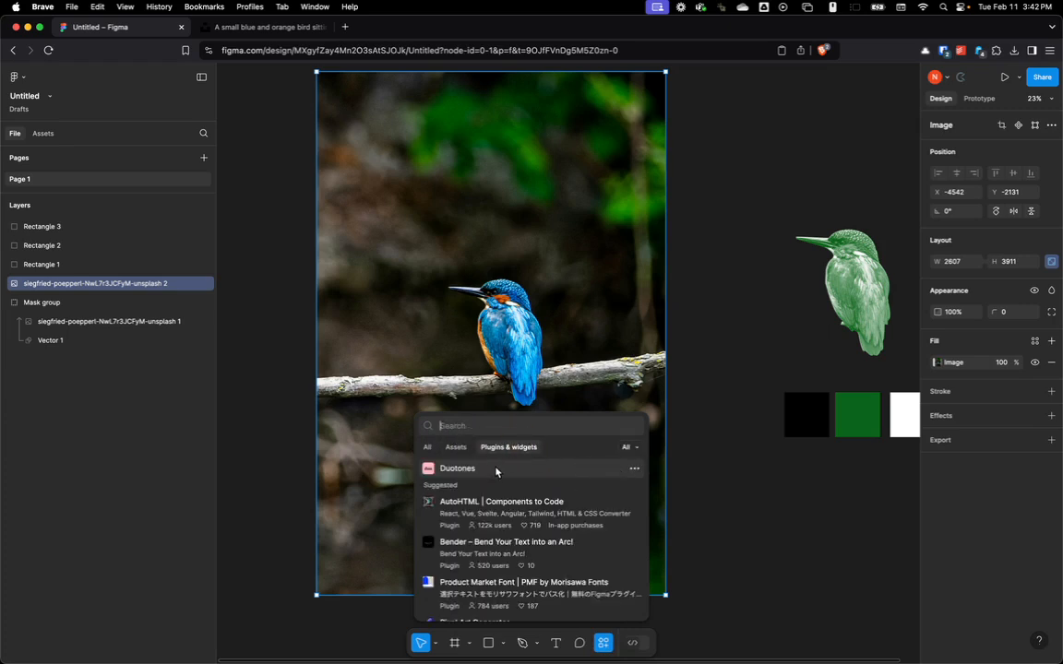
{"action": "left_click", "coordinate": [465, 427]}
{"action": "type", "text": "duo"}
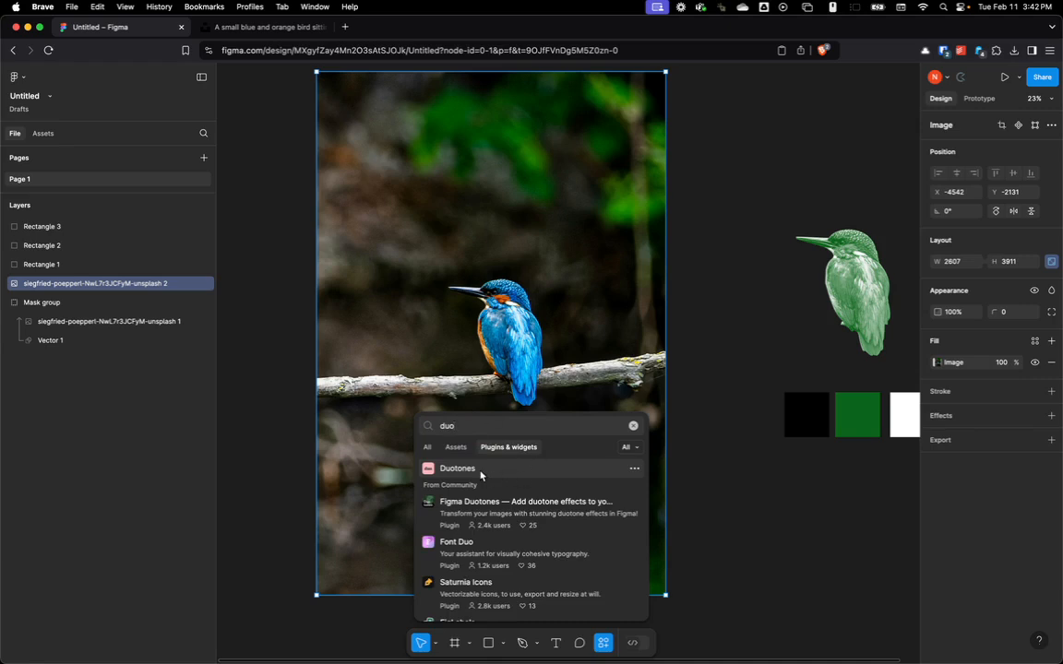
{"action": "left_click", "coordinate": [481, 471]}
Step: Place the Duotones window between the kingfisher photo and the green bird cutout
{"action": "left_click_drag", "start_coordinate": [849, 129], "coordinate": [716, 153]}
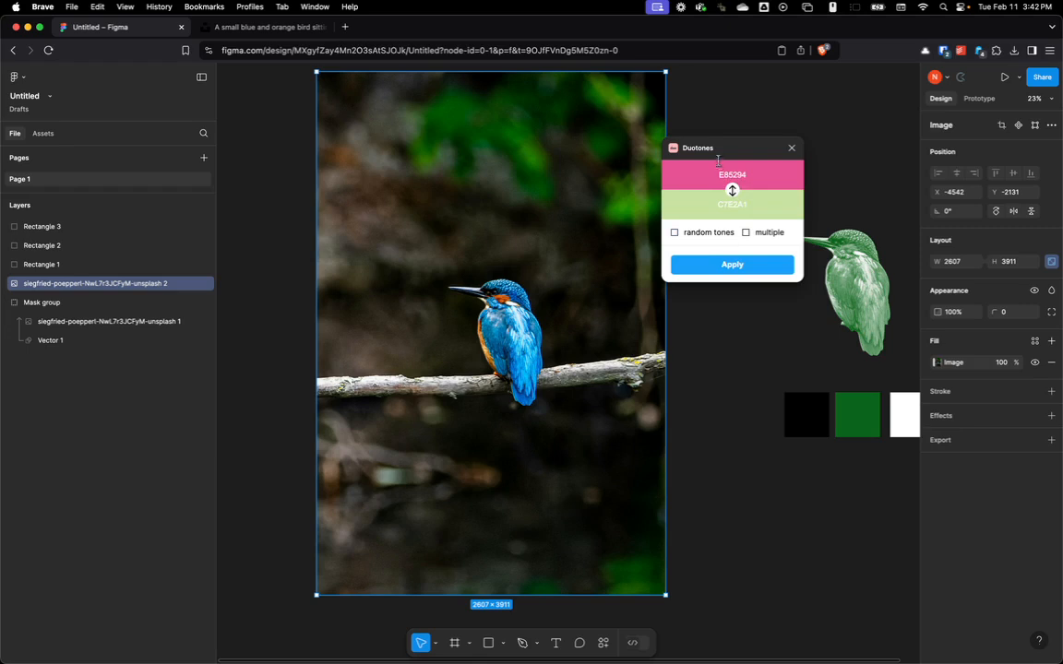
{"action": "left_click_drag", "start_coordinate": [732, 154], "coordinate": [751, 160]}
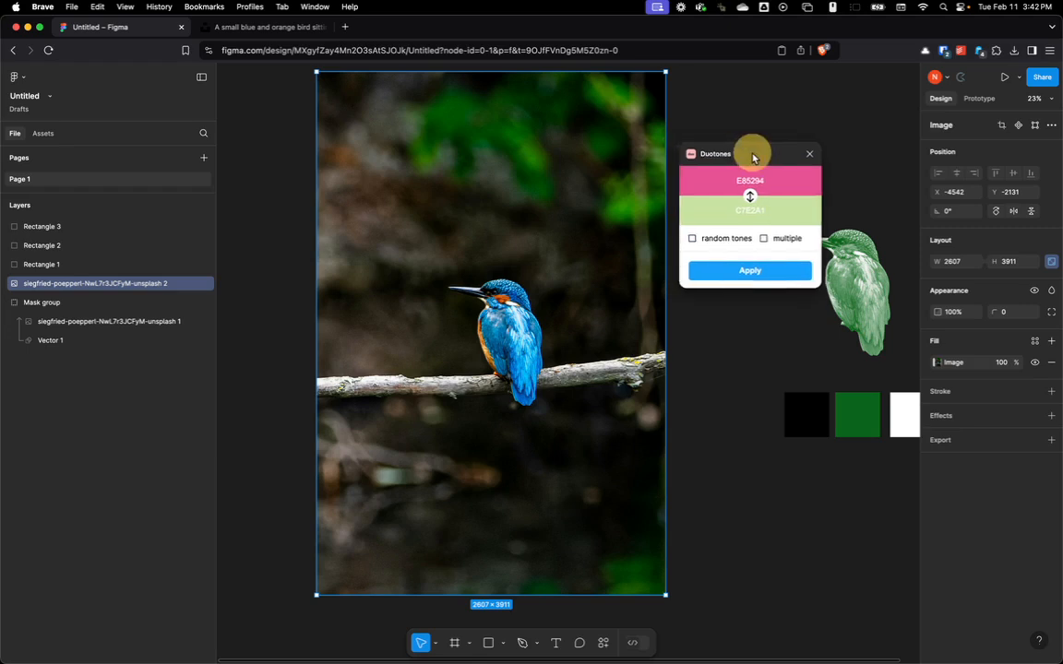
{"action": "scroll", "coordinate": [693, 305], "scroll_direction": "down", "scroll_amount": 3}
{"action": "scroll", "coordinate": [695, 318], "scroll_direction": "up", "scroll_amount": 3}
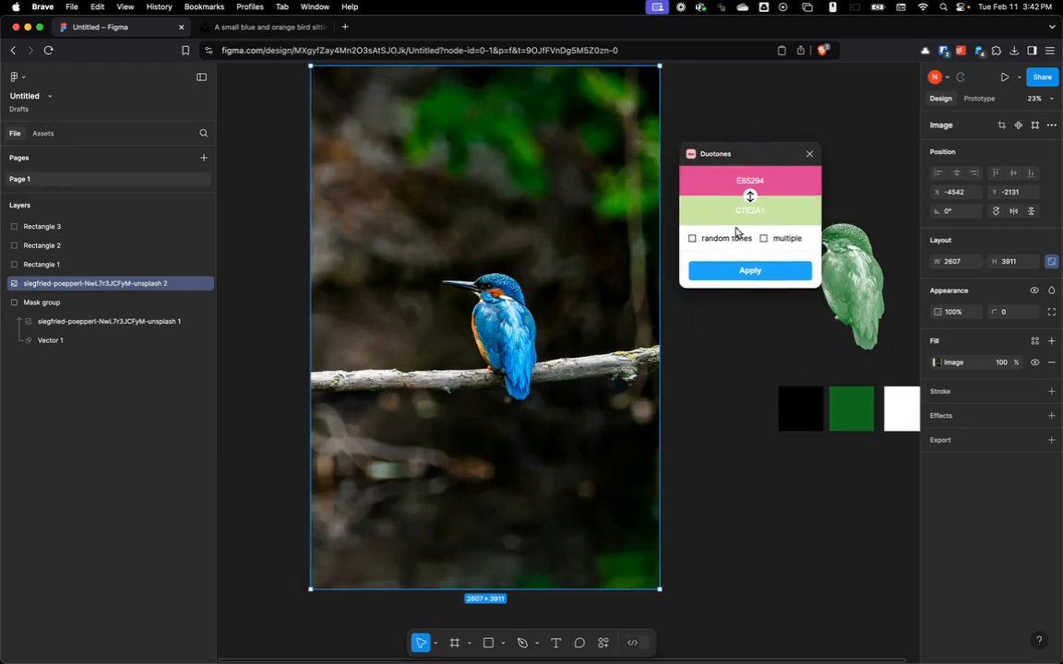
{"action": "left_click_drag", "start_coordinate": [730, 160], "coordinate": [714, 161]}
{"action": "double_click", "coordinate": [739, 180]}
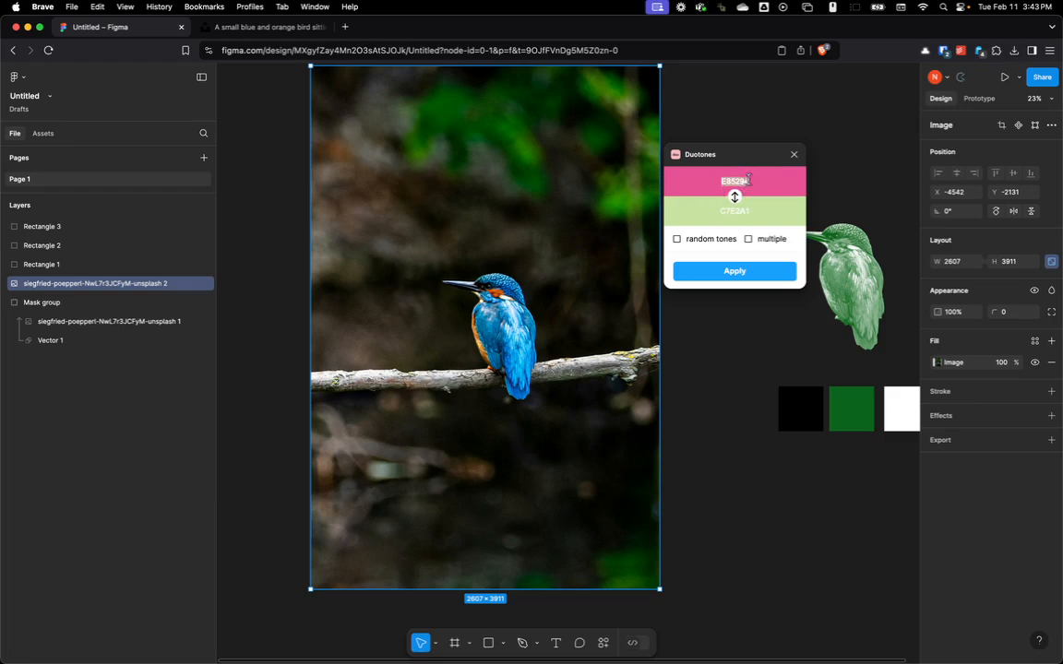
{"action": "left_click", "coordinate": [743, 212]}
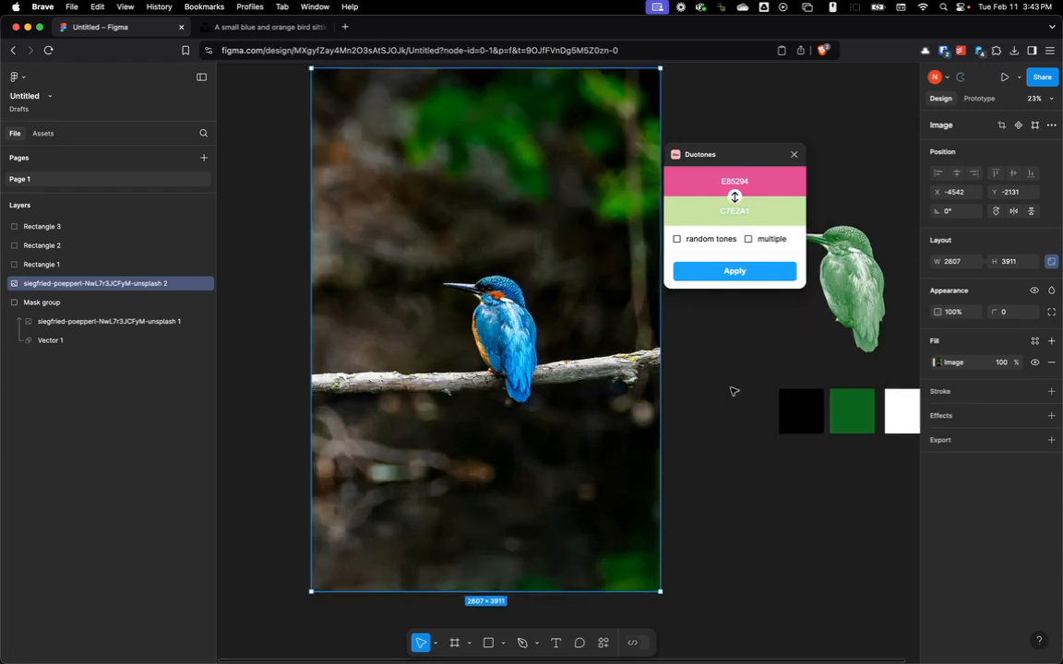
Step: Move the black, green and white swatches together closer to the photo, just below the Duotones window
{"action": "left_click_drag", "start_coordinate": [733, 388], "coordinate": [872, 440]}
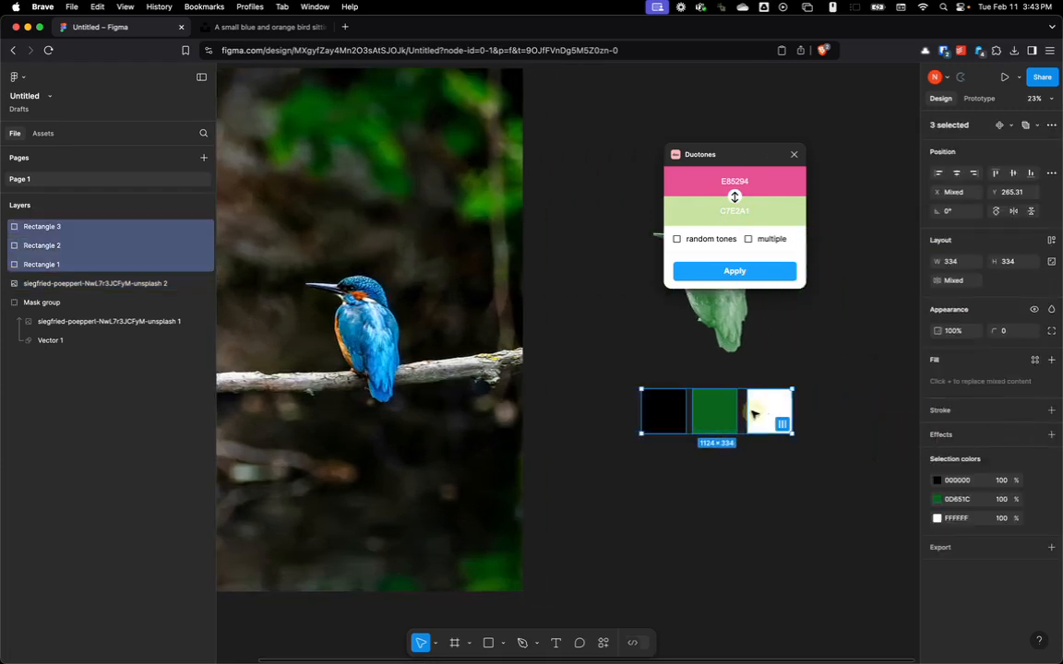
{"action": "left_click_drag", "start_coordinate": [755, 413], "coordinate": [674, 399]}
{"action": "left_click_drag", "start_coordinate": [655, 461], "coordinate": [800, 461]}
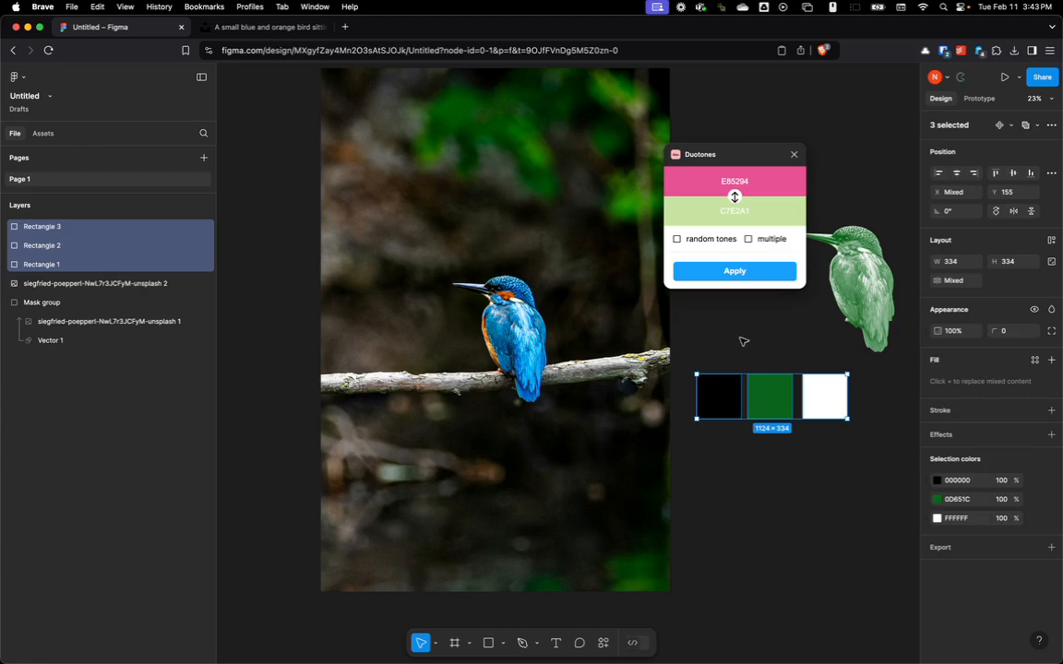
{"action": "left_click", "coordinate": [673, 306]}
Step: Set the duotone colours to 000000 for the first tone and 0D641B for the second, using the black and green swatches
{"action": "left_click", "coordinate": [589, 287]}
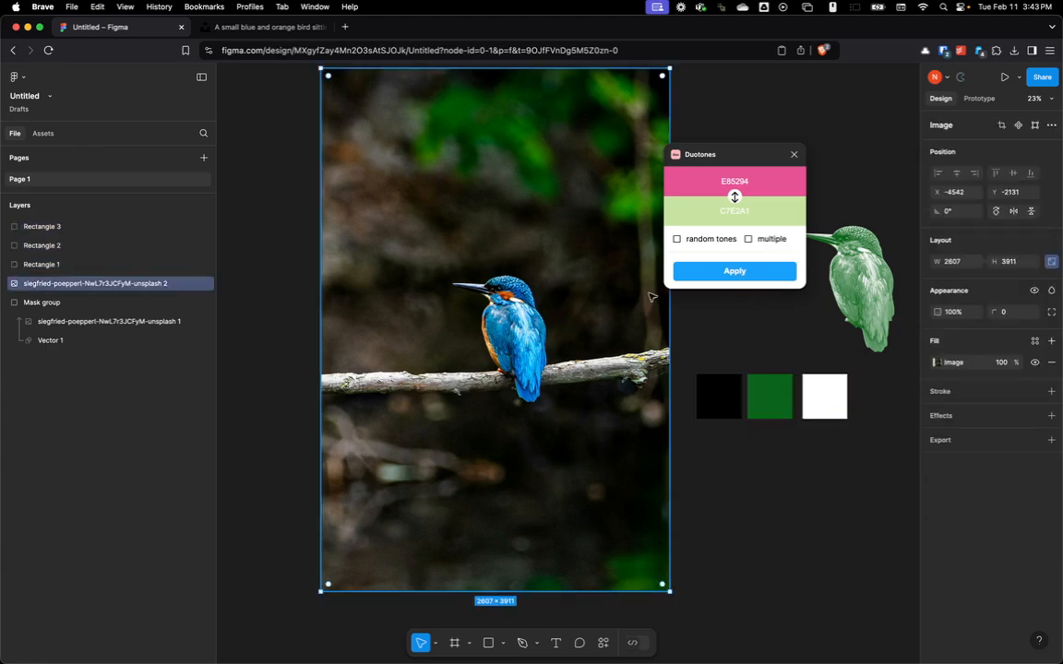
{"action": "double_click", "coordinate": [734, 183]}
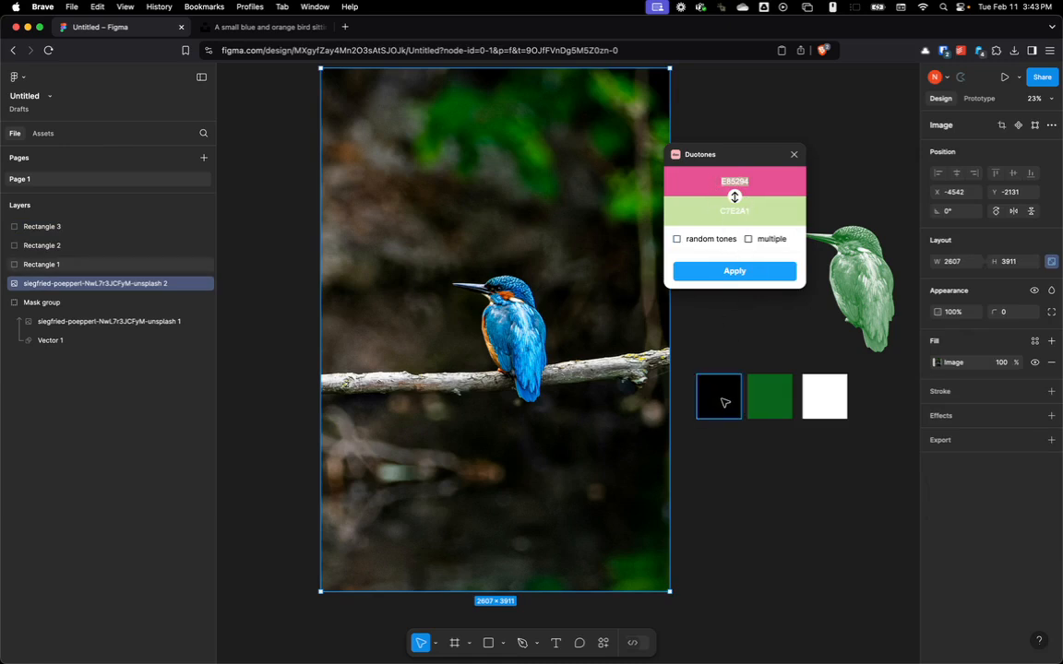
{"action": "left_click", "coordinate": [725, 402]}
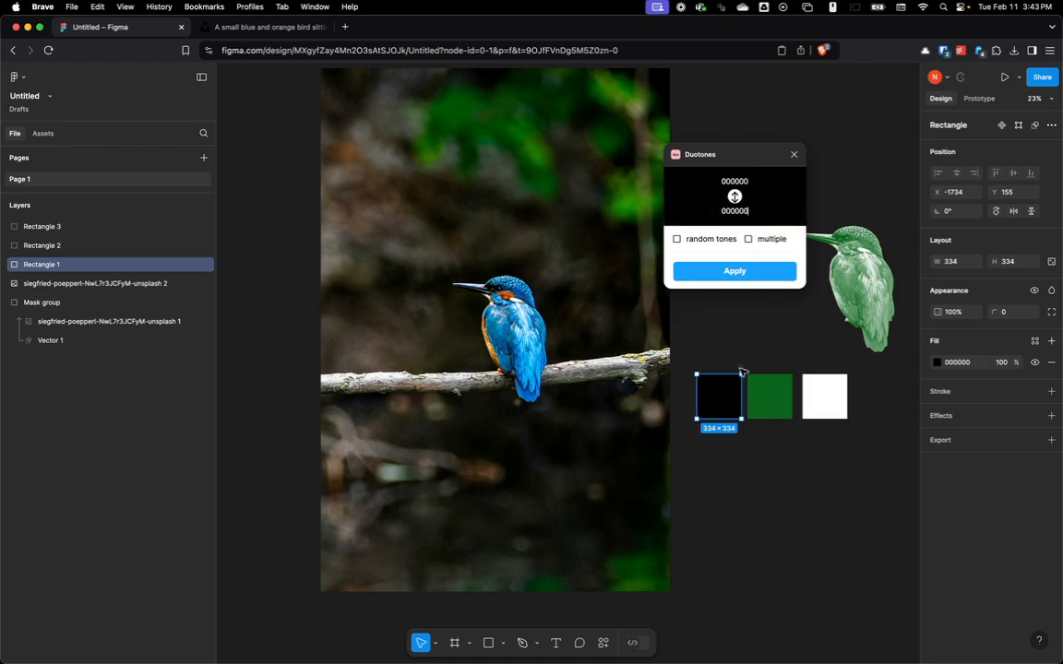
{"action": "left_click", "coordinate": [766, 396]}
{"action": "double_click", "coordinate": [734, 213]}
{"action": "type", "text": "0D641B"}
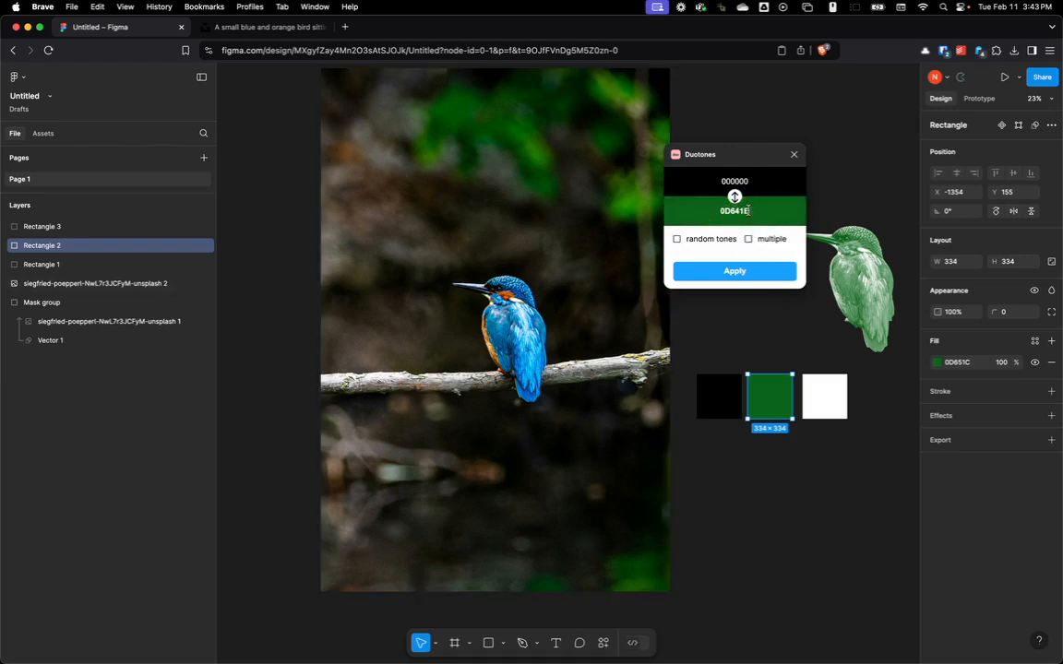
Step: Apply the duotone with black first and green second to the kingfisher photo and inspect the bird up close
{"action": "left_click", "coordinate": [465, 277]}
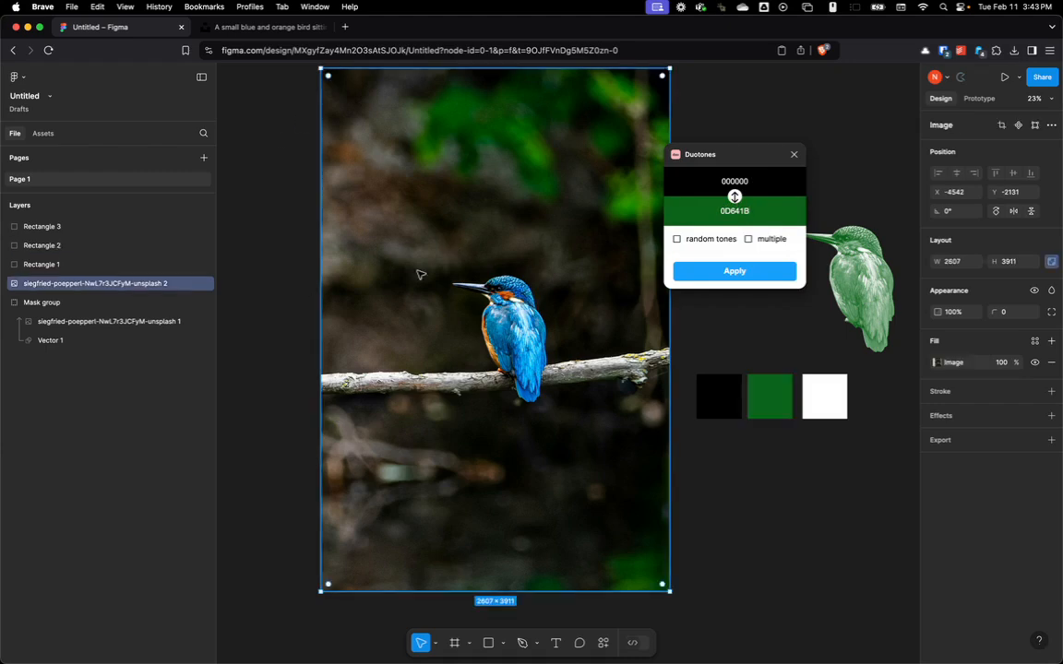
{"action": "left_click", "coordinate": [743, 273]}
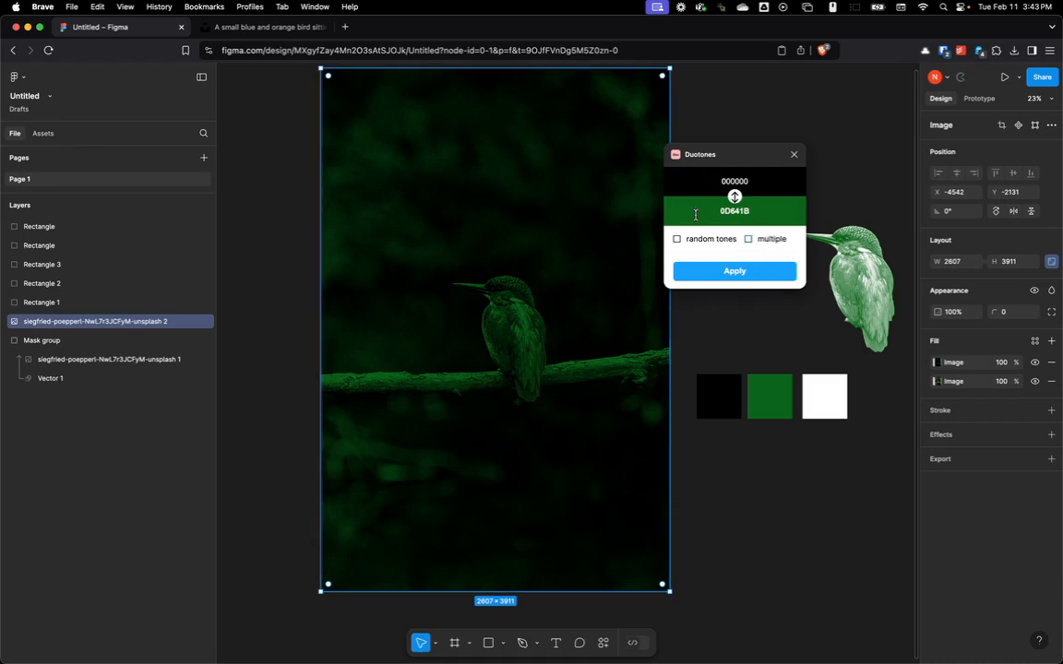
{"action": "scroll", "coordinate": [475, 316], "scroll_direction": "up", "scroll_amount": 5}
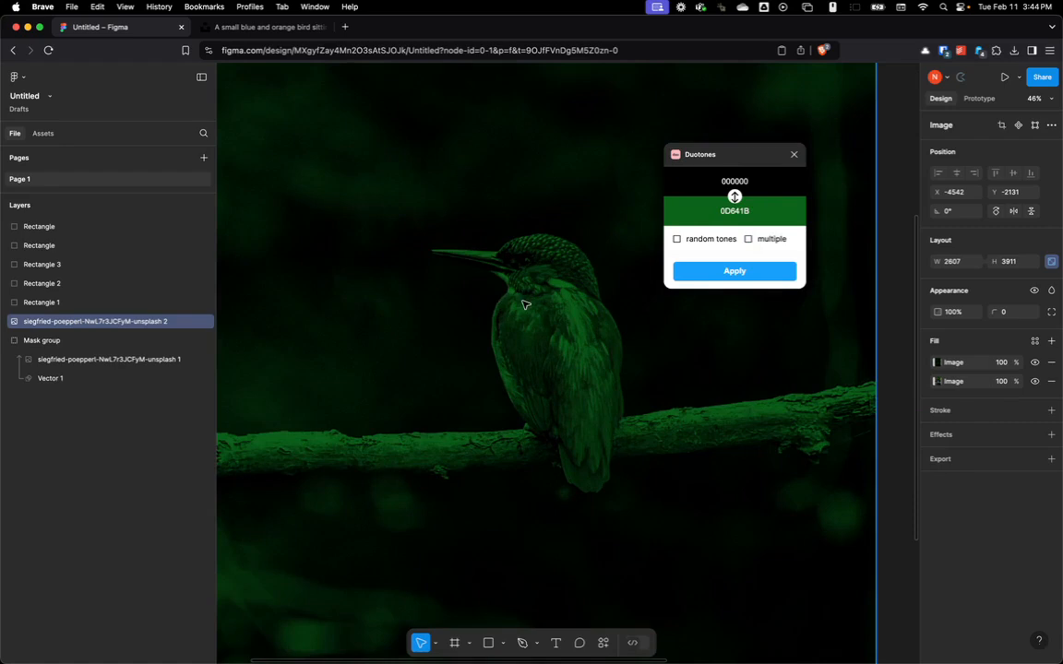
{"action": "scroll", "coordinate": [466, 355], "scroll_direction": "down", "scroll_amount": 5}
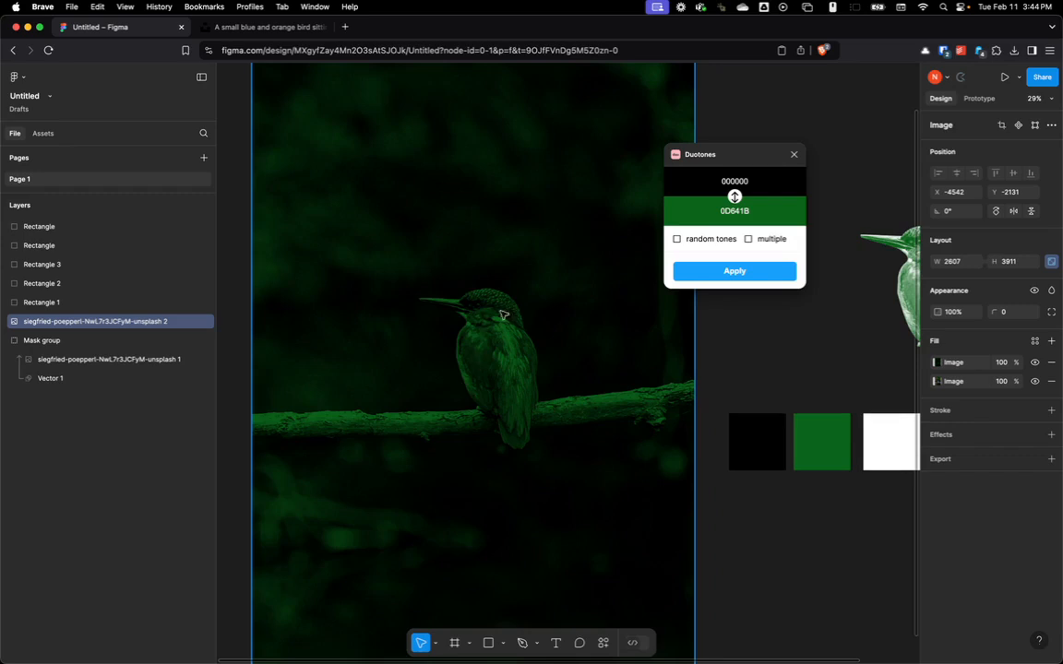
{"action": "scroll", "coordinate": [558, 332], "scroll_direction": "down", "scroll_amount": 2}
{"action": "scroll", "coordinate": [556, 327], "scroll_direction": "up", "scroll_amount": 1}
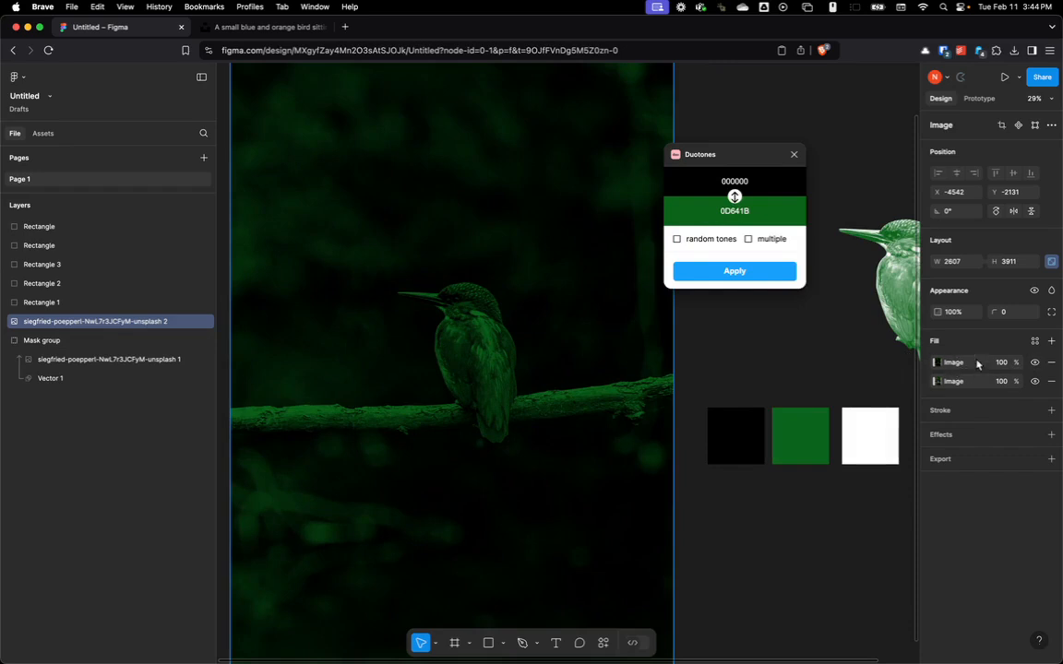
Step: Remove the photo's duotone fill, swap the tones to 0D641B first and 000000 second, and apply the duotone again
{"action": "left_click", "coordinate": [1051, 361]}
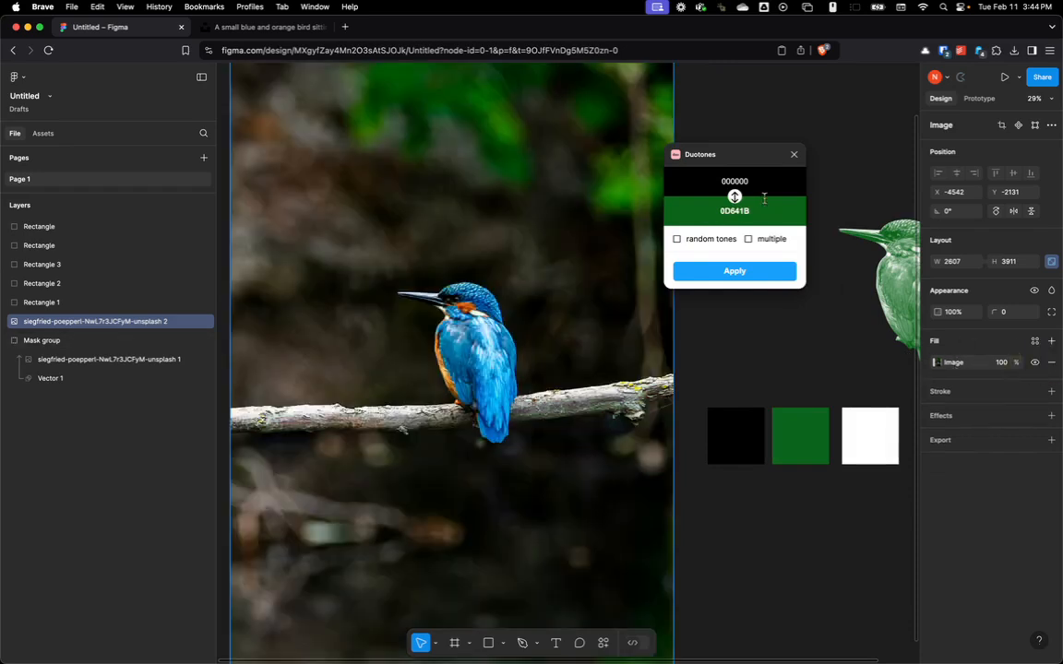
{"action": "left_click", "coordinate": [734, 198]}
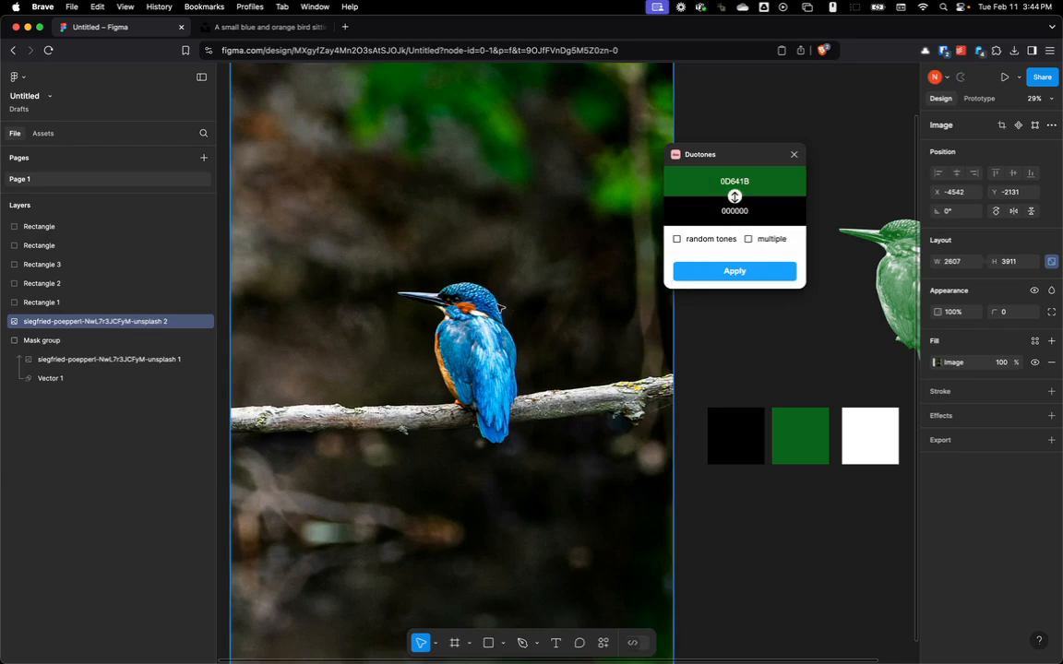
{"action": "left_click", "coordinate": [736, 273]}
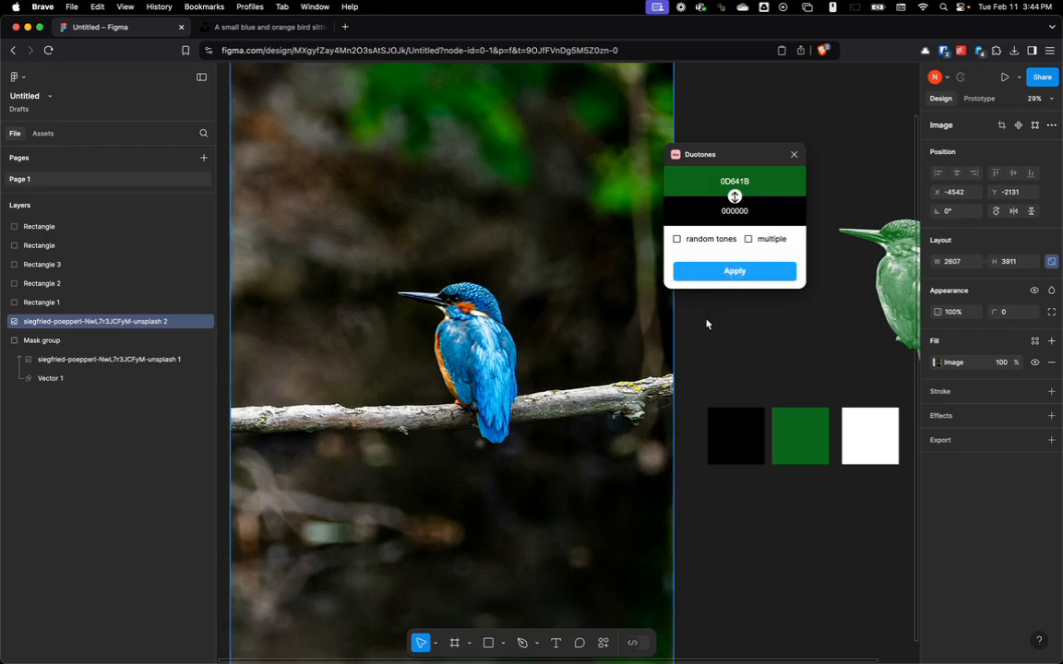
{"action": "scroll", "coordinate": [708, 323], "scroll_direction": "down", "scroll_amount": 2}
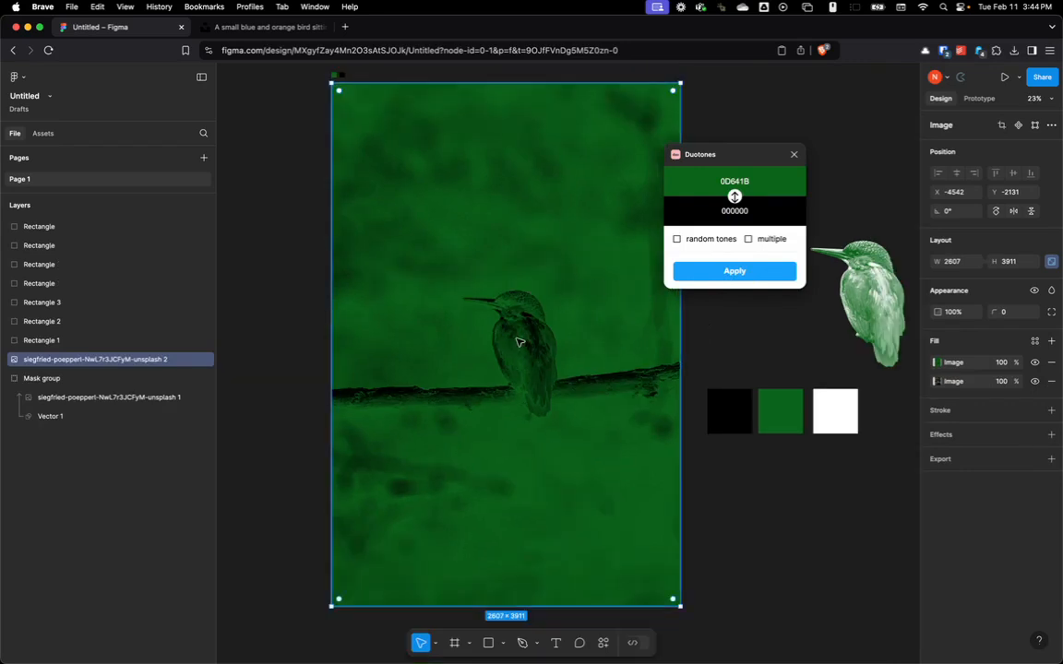
{"action": "left_click", "coordinate": [735, 198]}
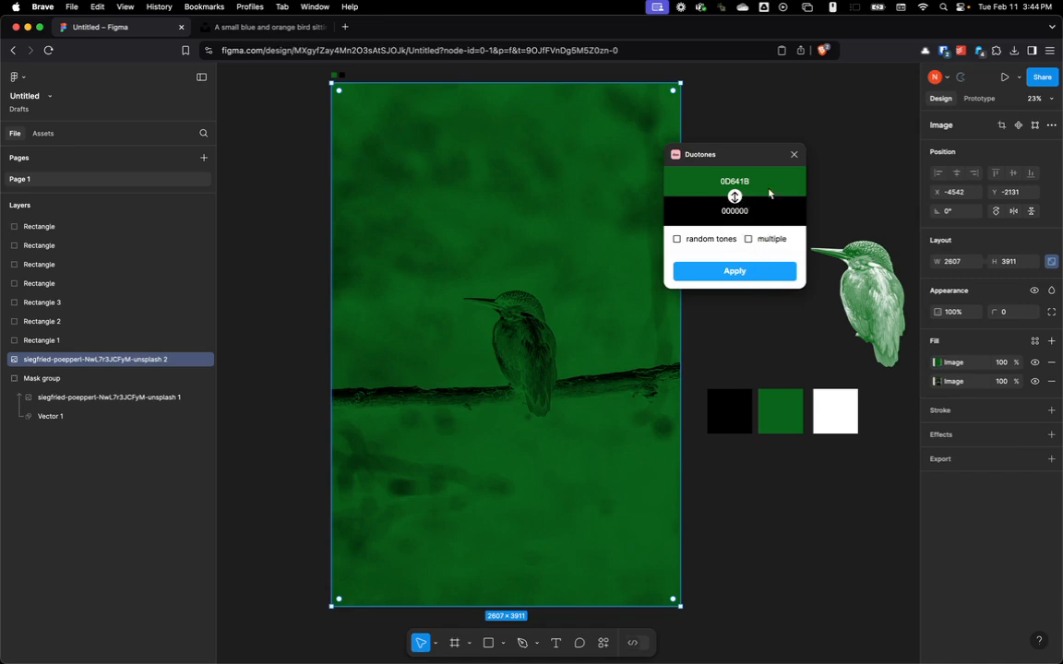
Step: Keep 0D641B as the first duotone colour and set the second tone to fff, matching the white swatch
{"action": "left_click", "coordinate": [735, 197]}
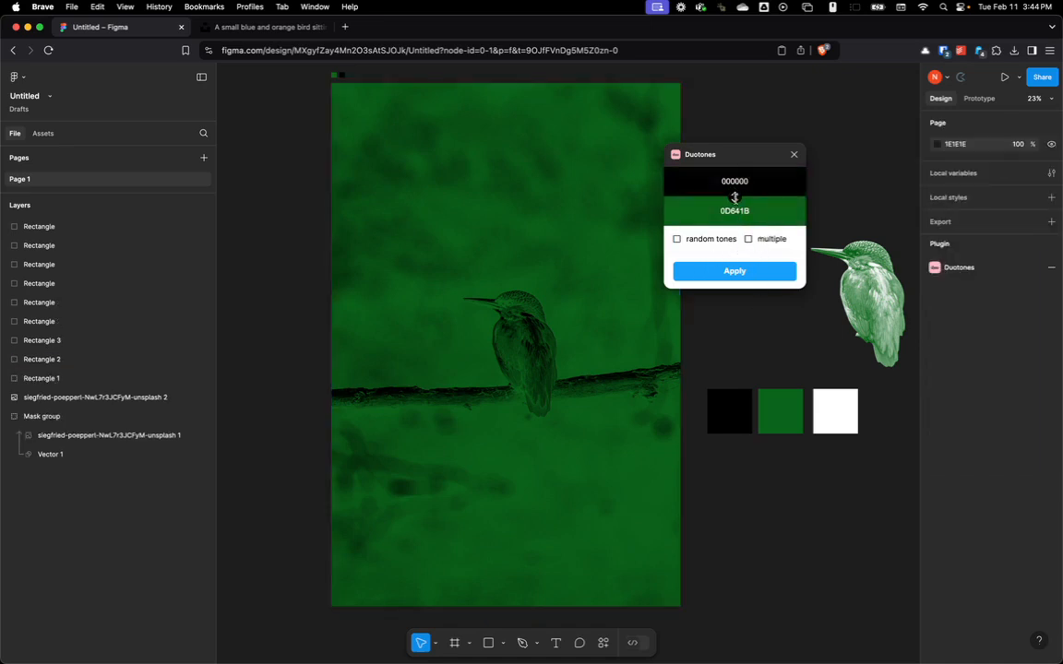
{"action": "left_click", "coordinate": [734, 196]}
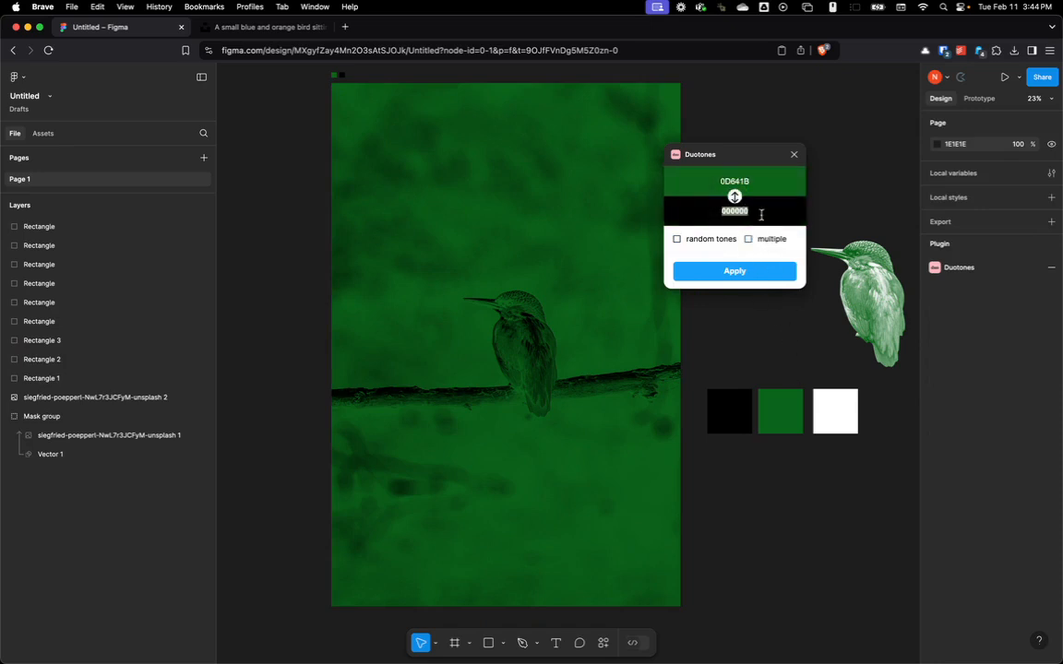
{"action": "left_click", "coordinate": [827, 414]}
{"action": "double_click", "coordinate": [750, 211]}
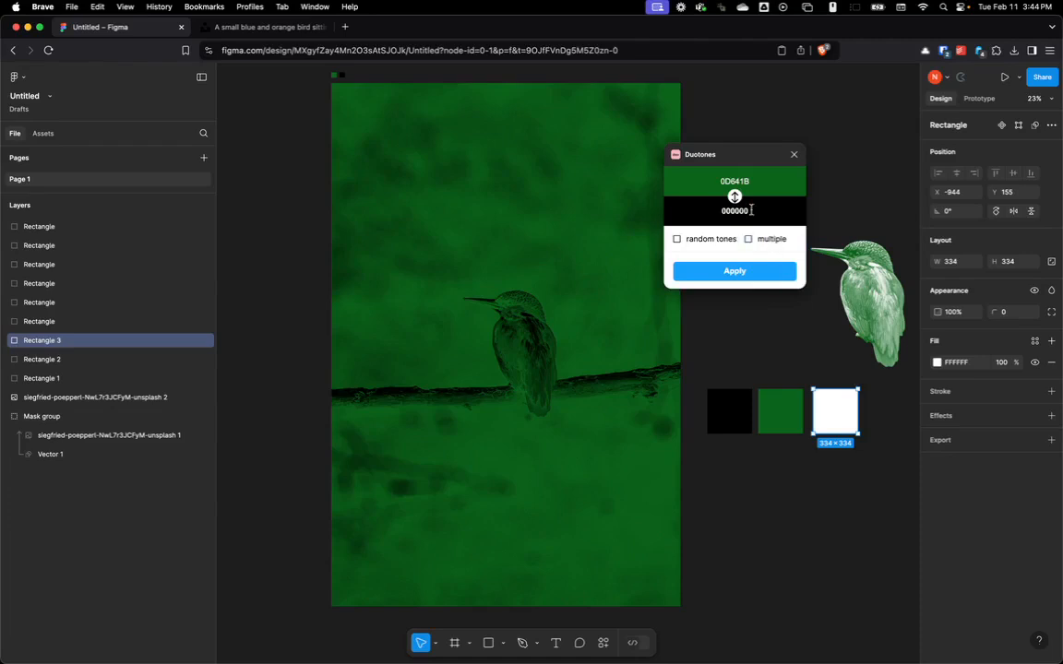
{"action": "type", "text": "fff"}
Step: Replace the kingfisher photo's old duotone fill with the 0D641B and fff duotone
{"action": "left_click", "coordinate": [675, 391]}
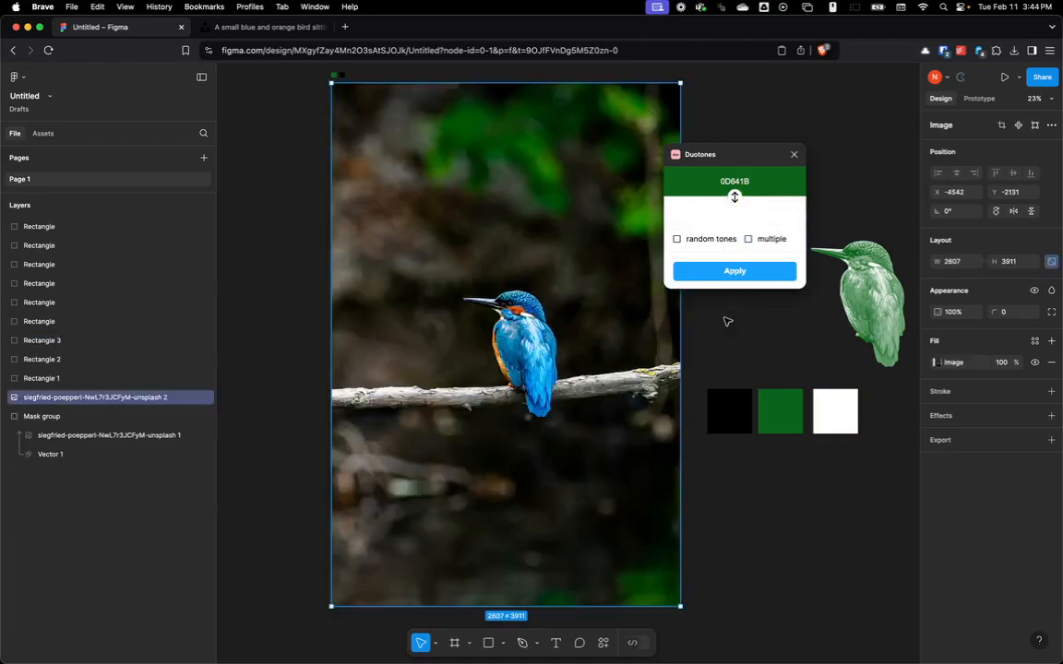
{"action": "scroll", "coordinate": [724, 332], "scroll_direction": "down", "scroll_amount": 2}
{"action": "scroll", "coordinate": [722, 334], "scroll_direction": "up", "scroll_amount": 4}
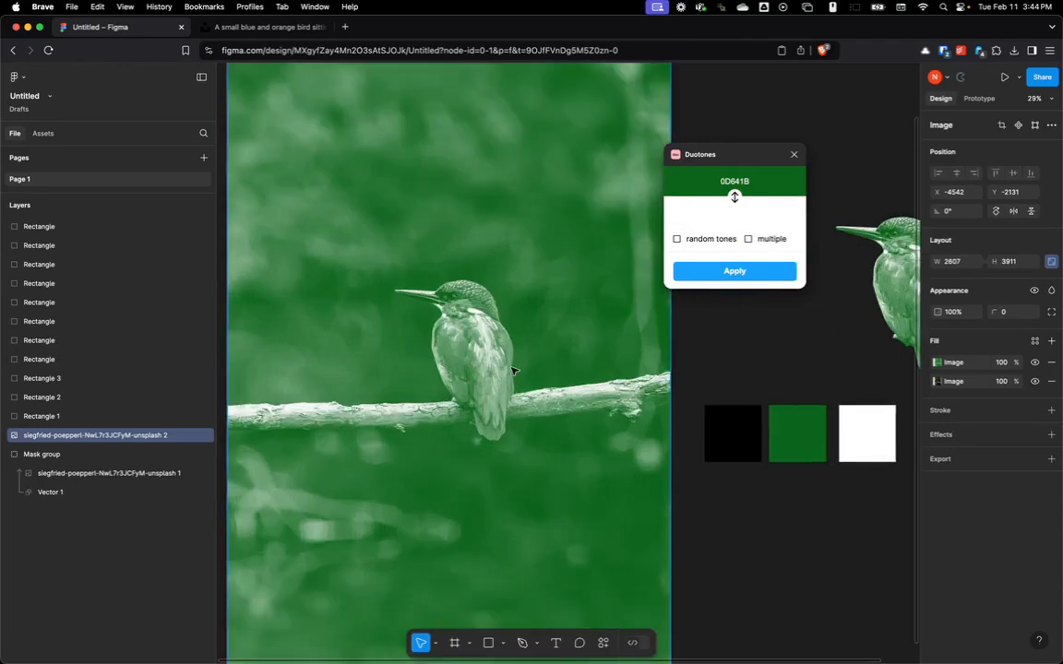
Step: Move the green bird cutout slightly closer to the photo, then close the Duotones window and clear the selection
{"action": "left_click_drag", "start_coordinate": [870, 291], "coordinate": [834, 298]}
{"action": "scroll", "coordinate": [833, 204], "scroll_direction": "right", "scroll_amount": 2}
{"action": "left_click_drag", "start_coordinate": [702, 155], "coordinate": [656, 57]}
{"action": "scroll", "coordinate": [761, 369], "scroll_direction": "left", "scroll_amount": 3}
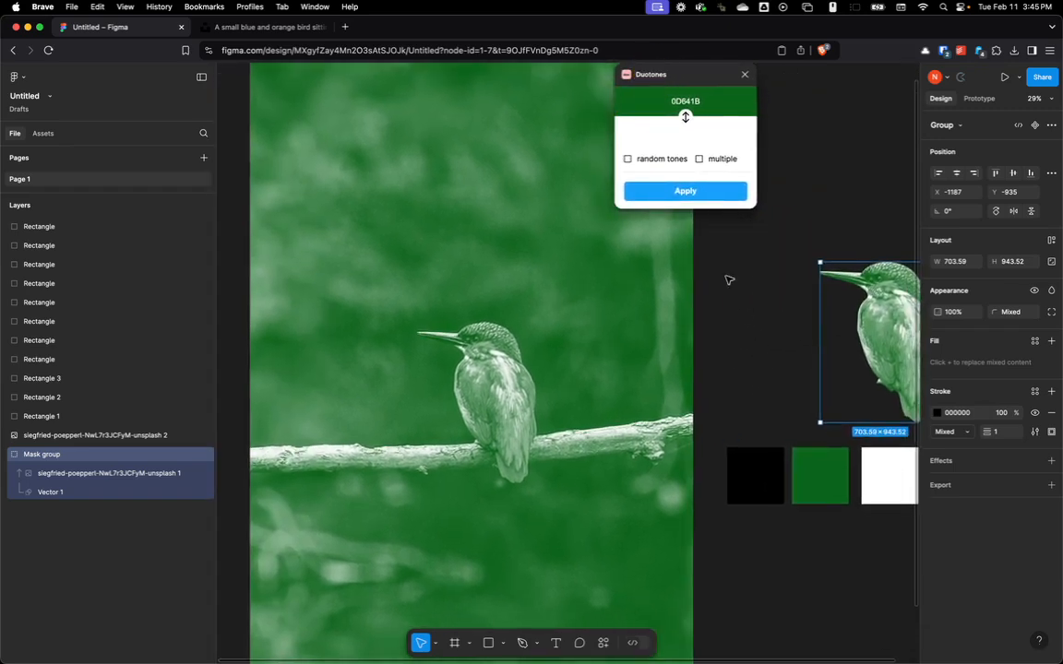
{"action": "left_click", "coordinate": [744, 73]}
{"action": "left_click", "coordinate": [742, 266]}
Step: Start a Pen path where the beak's upper edge meets the bird's head and run it straight to the beak tip
{"action": "scroll", "coordinate": [409, 383], "scroll_direction": "up", "scroll_amount": 3}
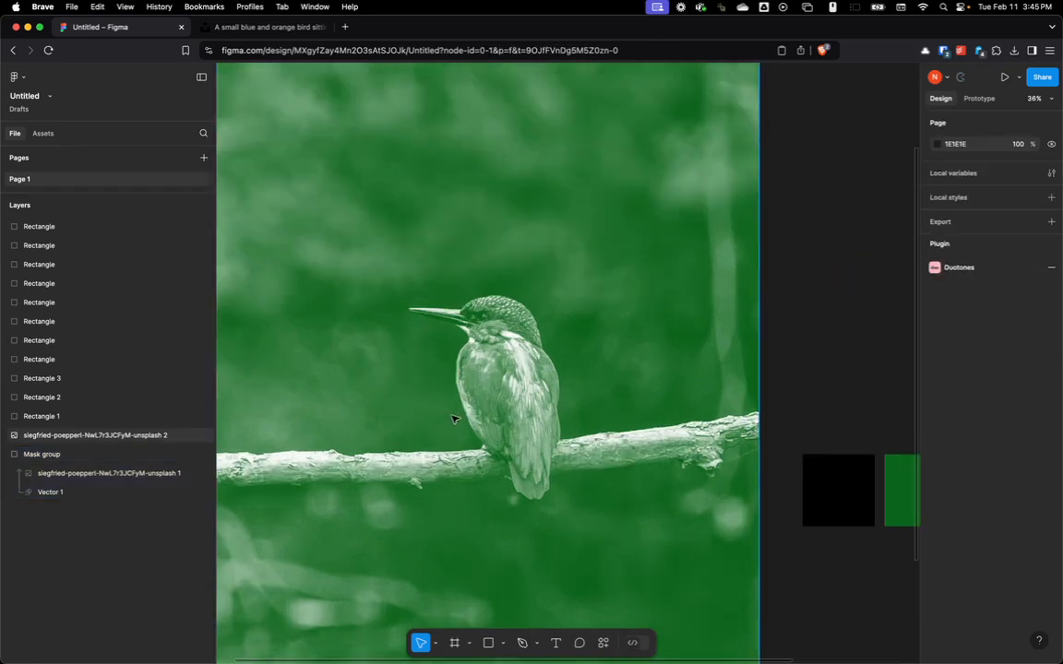
{"action": "scroll", "coordinate": [453, 420], "scroll_direction": "down", "scroll_amount": 3}
{"action": "scroll", "coordinate": [452, 419], "scroll_direction": "left", "scroll_amount": 2}
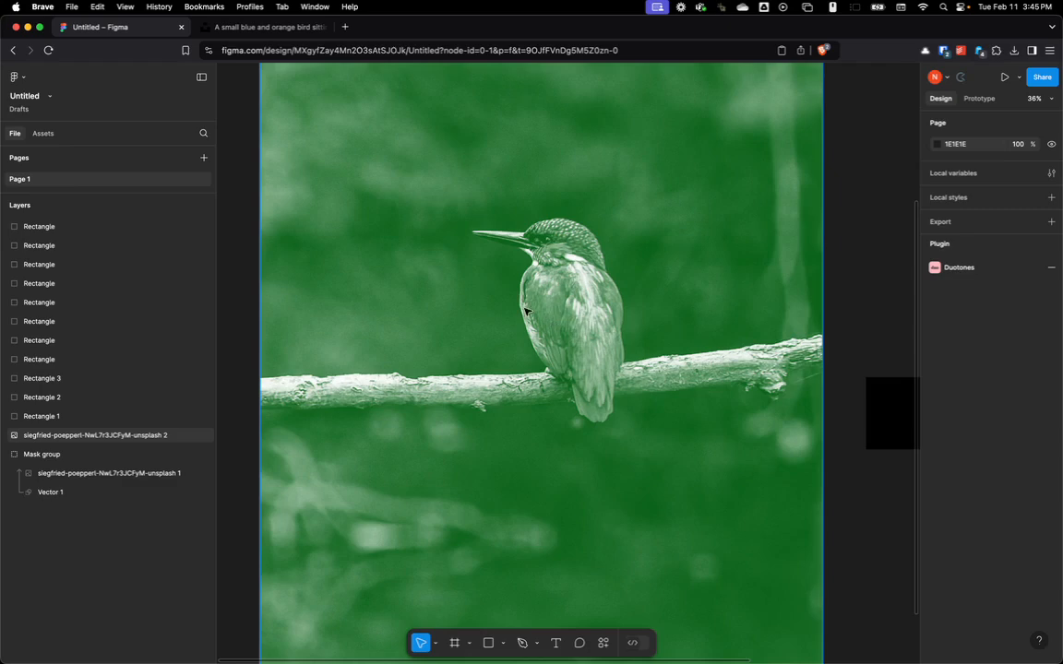
{"action": "scroll", "coordinate": [492, 268], "scroll_direction": "up", "scroll_amount": 3}
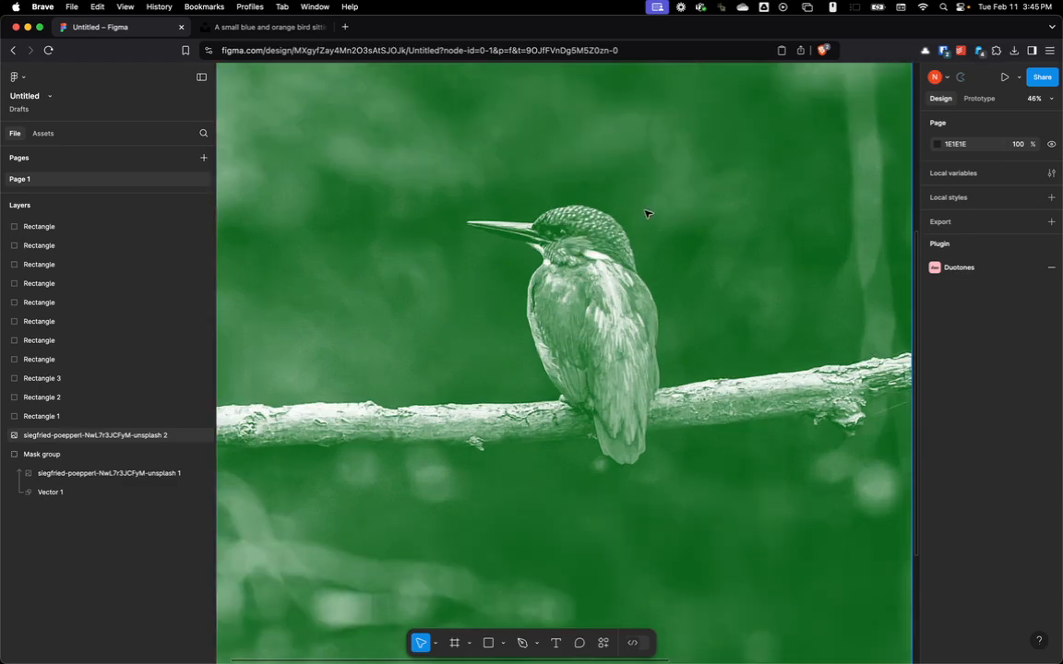
{"action": "scroll", "coordinate": [648, 214], "scroll_direction": "up", "scroll_amount": 3}
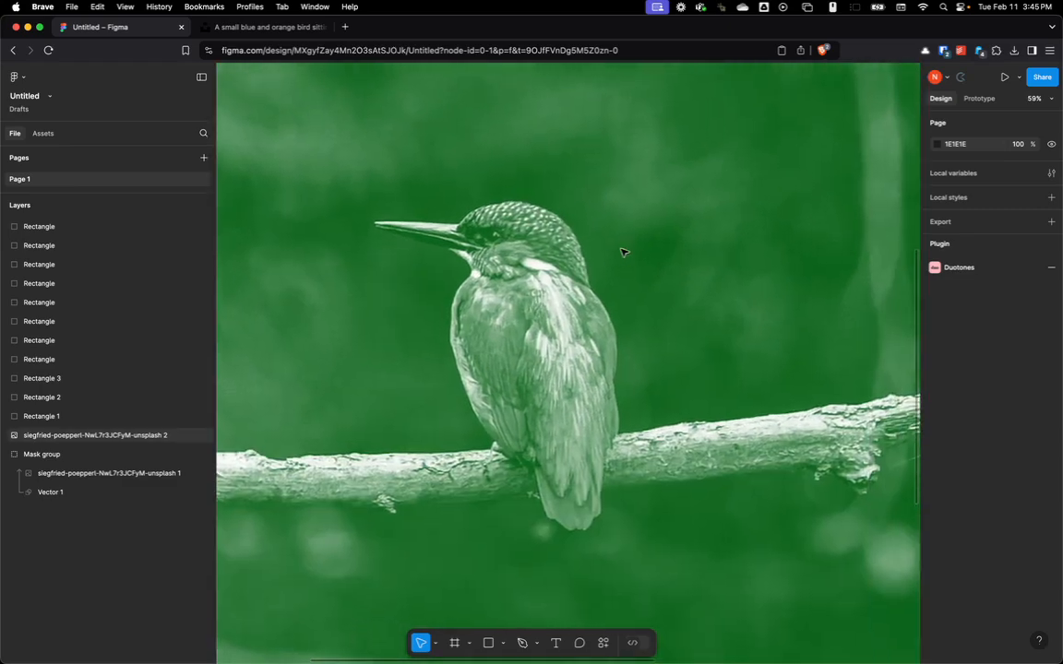
{"action": "scroll", "coordinate": [518, 263], "scroll_direction": "up", "scroll_amount": 5}
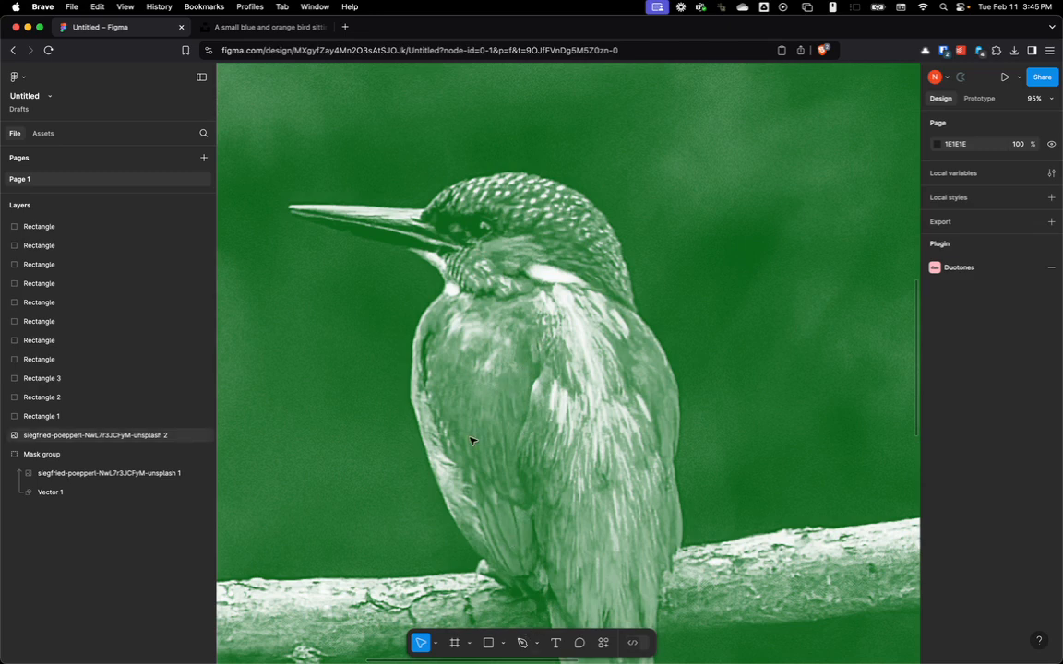
{"action": "left_click", "coordinate": [521, 643]}
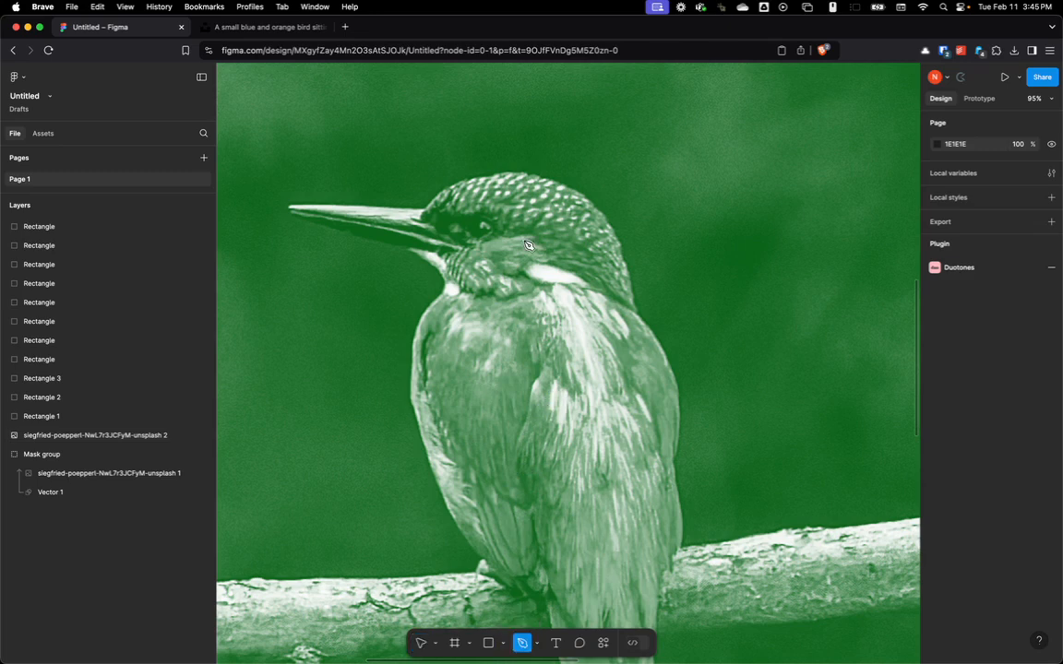
{"action": "scroll", "coordinate": [318, 169], "scroll_direction": "up", "scroll_amount": 5}
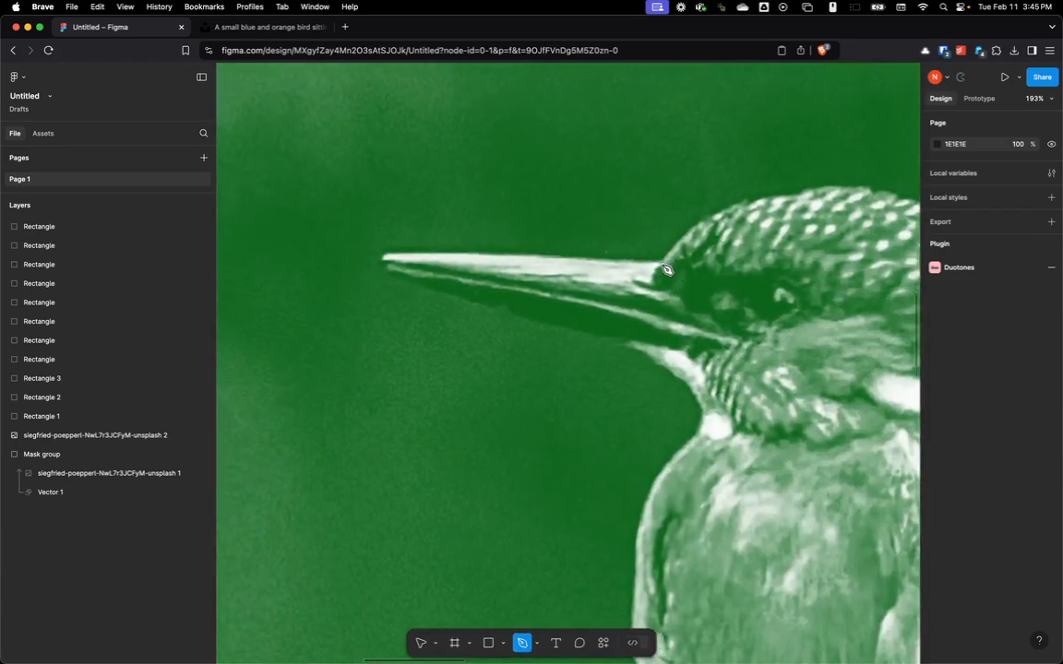
{"action": "left_click", "coordinate": [663, 264]}
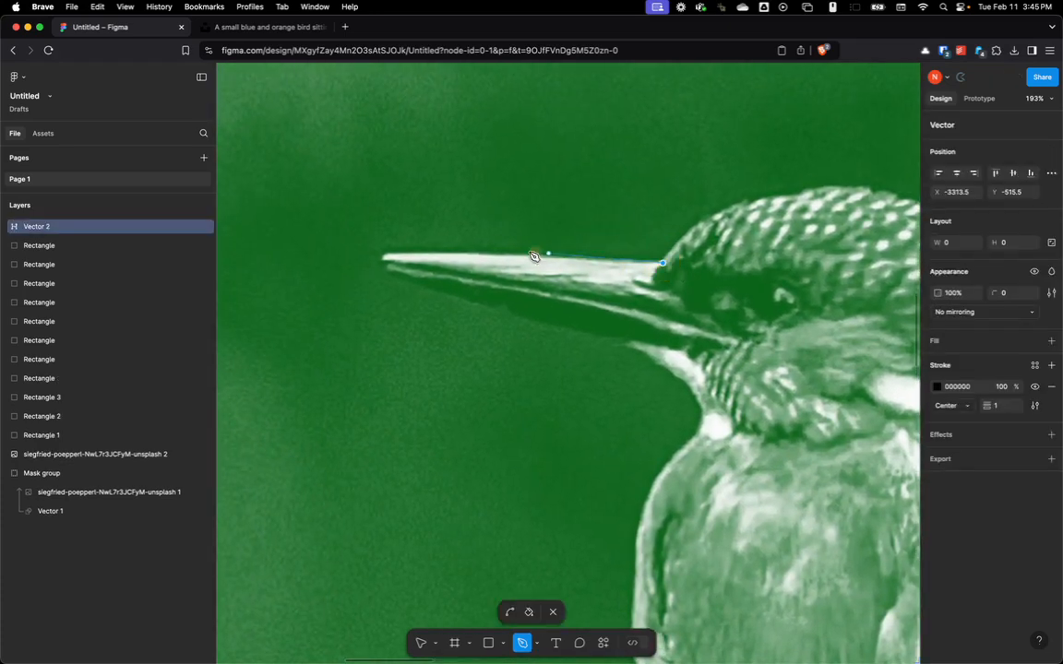
{"action": "left_click", "coordinate": [383, 256]}
Step: Continue the path around the beak tip and along the beak's lower edge to the start of the throat
{"action": "scroll", "coordinate": [392, 259], "scroll_direction": "up", "scroll_amount": 10}
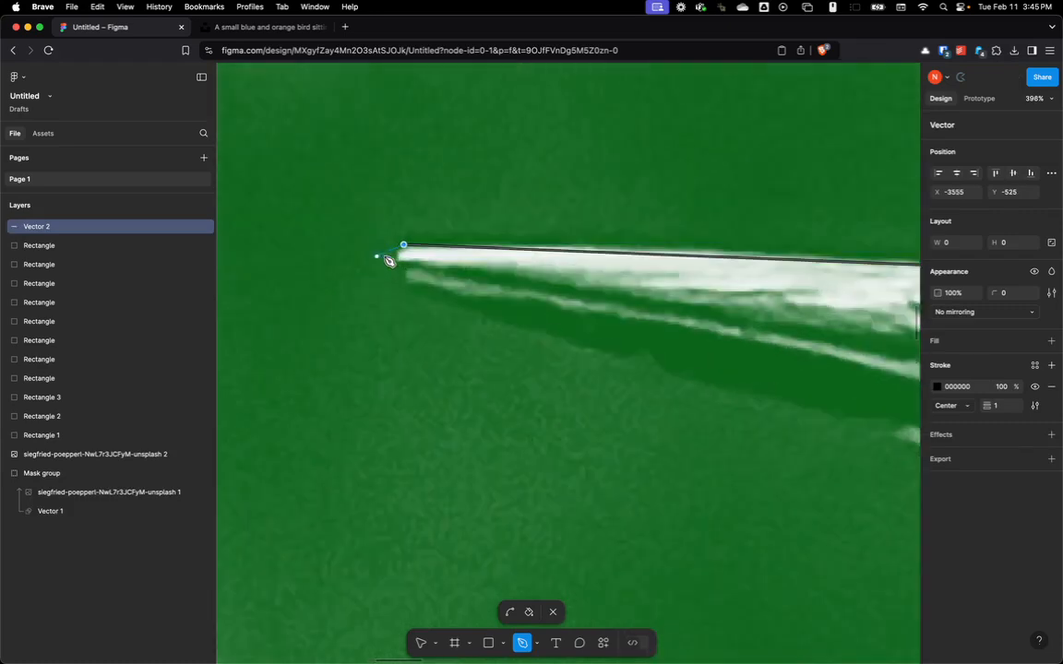
{"action": "left_click", "coordinate": [431, 352]}
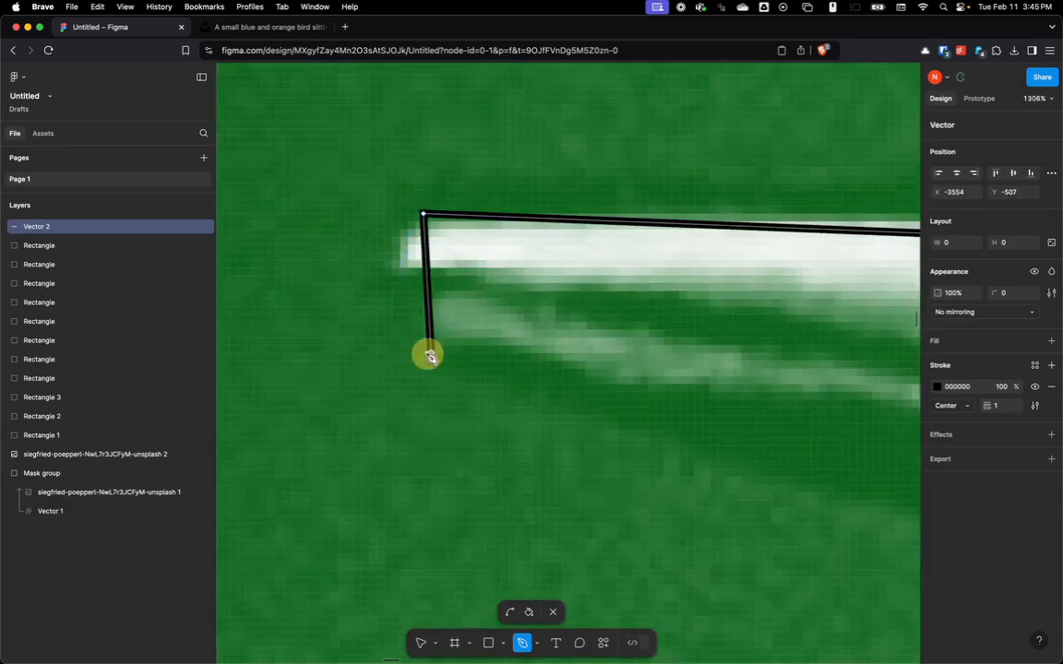
{"action": "left_click_drag", "start_coordinate": [720, 354], "coordinate": [432, 219]}
{"action": "scroll", "coordinate": [580, 260], "scroll_direction": "down", "scroll_amount": 5}
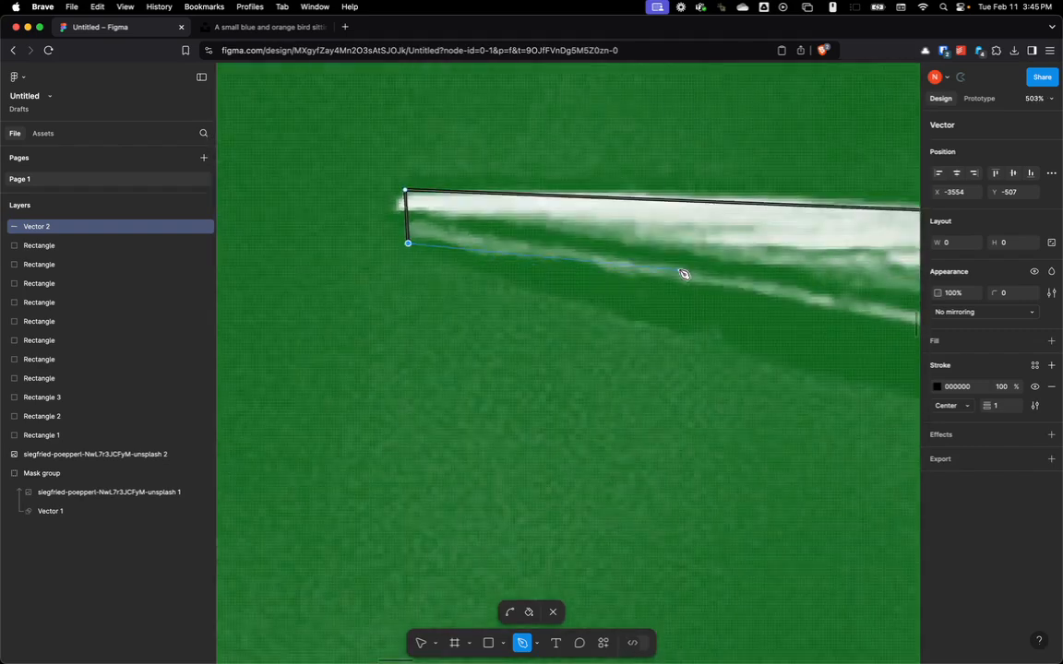
{"action": "left_click_drag", "start_coordinate": [710, 276], "coordinate": [403, 236]}
{"action": "scroll", "coordinate": [403, 235], "scroll_direction": "right", "scroll_amount": 5}
{"action": "scroll", "coordinate": [403, 235], "scroll_direction": "down", "scroll_amount": 2}
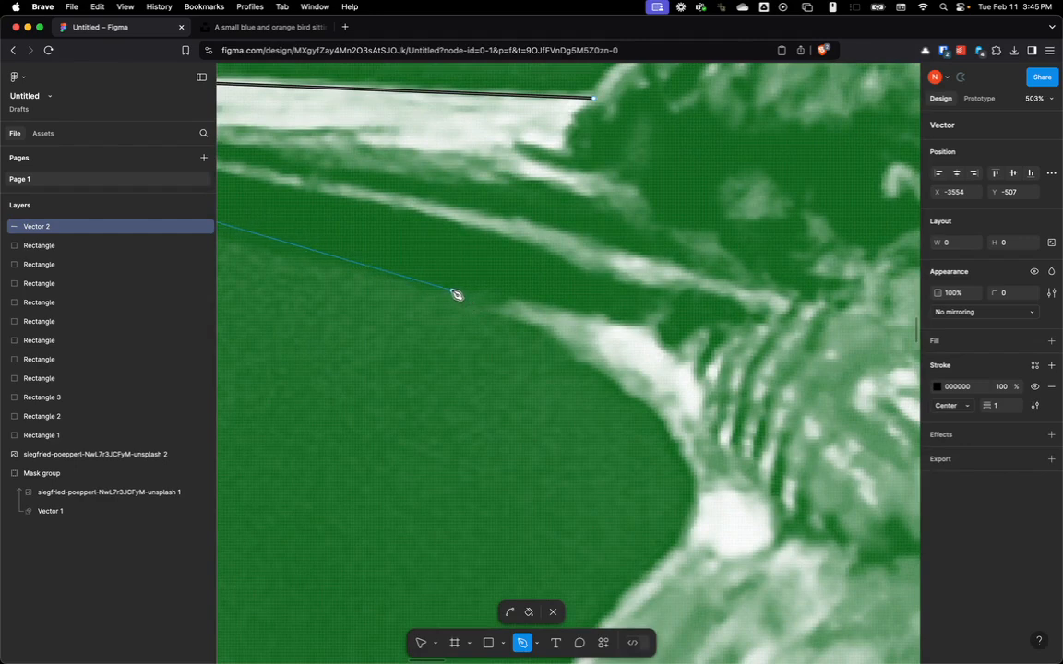
{"action": "left_click", "coordinate": [451, 290]}
Step: Extend the path from the throat to the base of the neck and down the breast to its outermost point
{"action": "scroll", "coordinate": [521, 196], "scroll_direction": "down", "scroll_amount": 3}
{"action": "scroll", "coordinate": [521, 196], "scroll_direction": "right", "scroll_amount": 2}
{"action": "scroll", "coordinate": [521, 196], "scroll_direction": "down", "scroll_amount": 1}
{"action": "scroll", "coordinate": [521, 197], "scroll_direction": "right", "scroll_amount": 1}
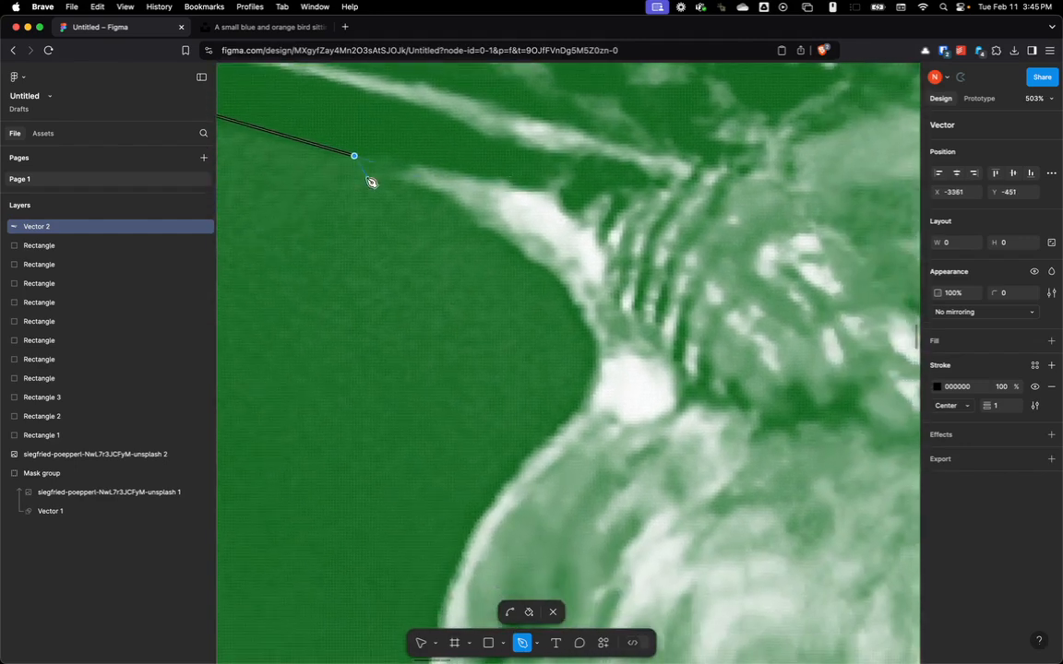
{"action": "left_click", "coordinate": [576, 408]}
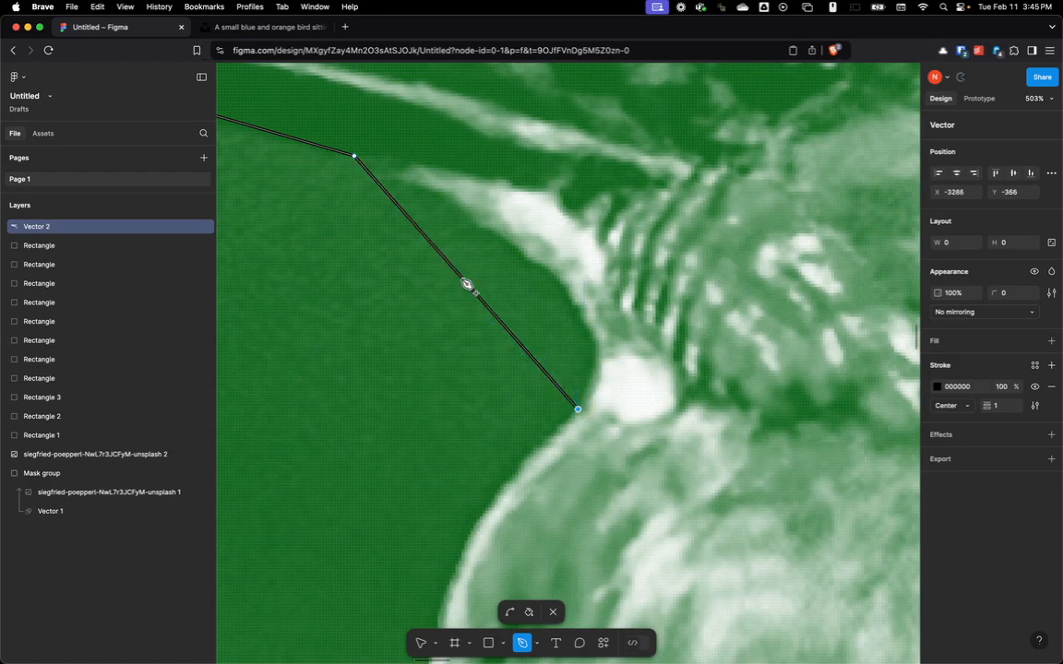
{"action": "left_click_drag", "start_coordinate": [636, 491], "coordinate": [692, 171]}
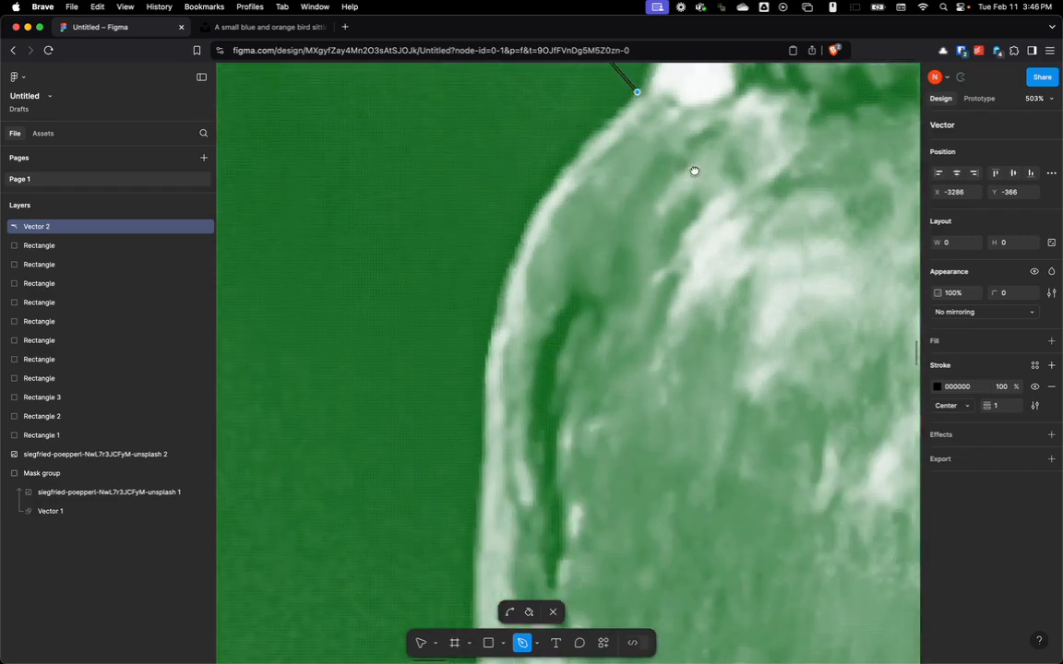
{"action": "scroll", "coordinate": [680, 247], "scroll_direction": "down", "scroll_amount": 5}
{"action": "left_click_drag", "start_coordinate": [666, 333], "coordinate": [660, 284]}
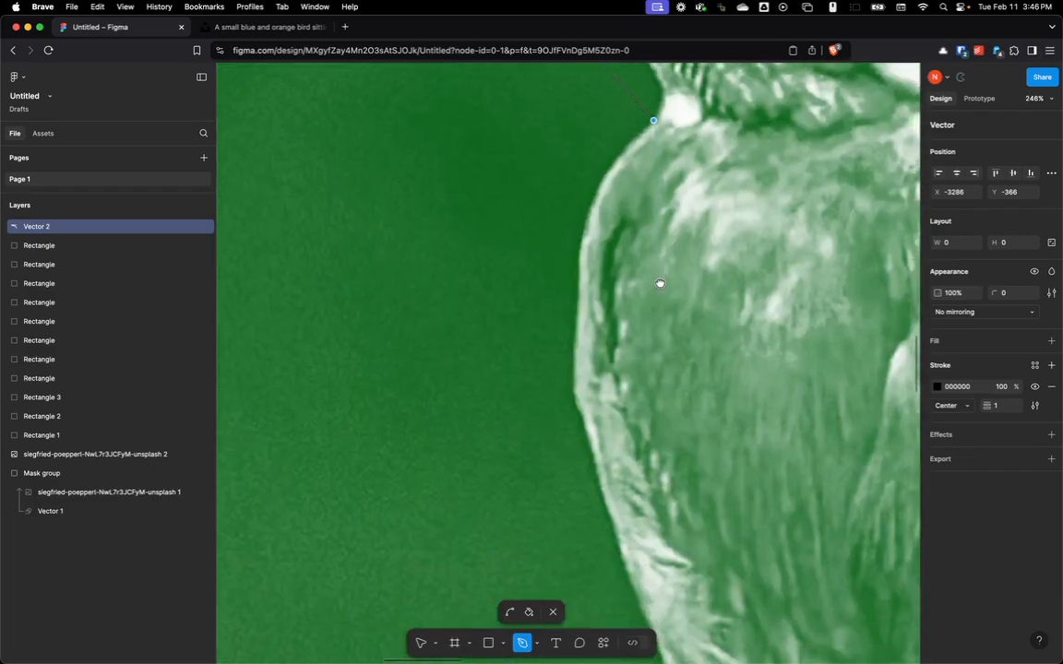
{"action": "left_click", "coordinate": [577, 386]}
Step: Carry the outline down the belly to the foot, around the foot's outer side and onto the branch's upper edge
{"action": "left_click_drag", "start_coordinate": [598, 433], "coordinate": [502, 152]}
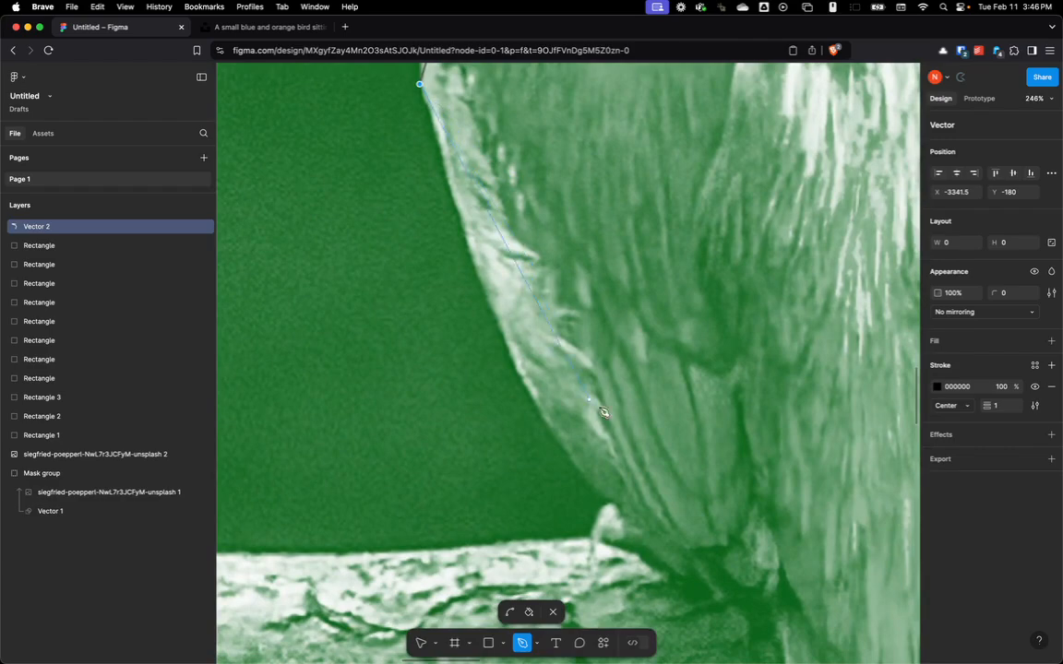
{"action": "left_click", "coordinate": [610, 503]}
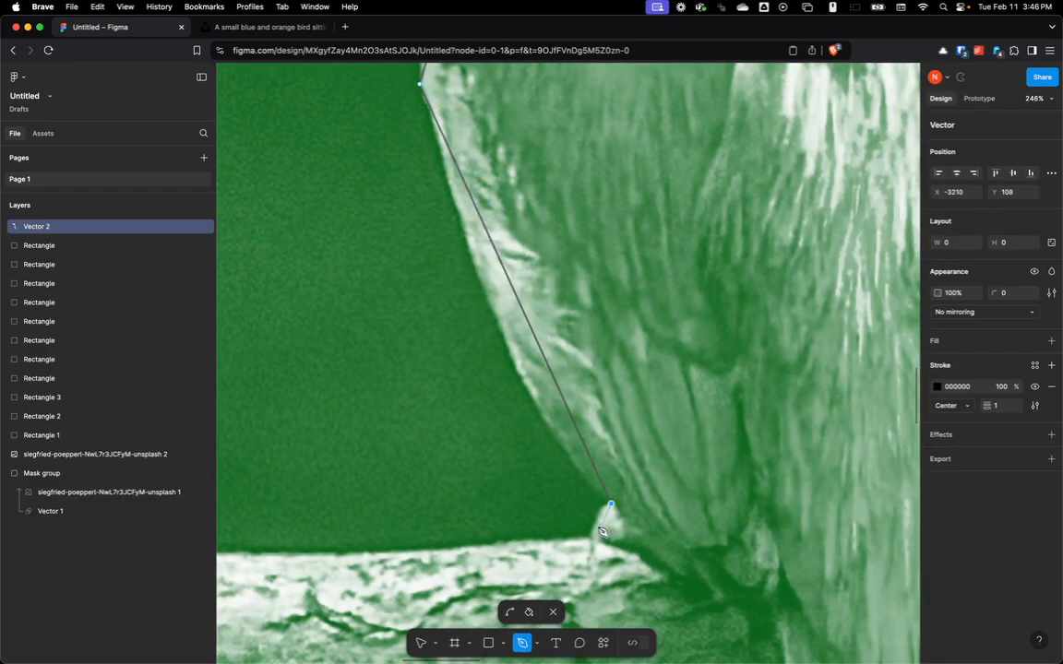
{"action": "left_click", "coordinate": [590, 536]}
{"action": "scroll", "coordinate": [640, 559], "scroll_direction": "up", "scroll_amount": 10}
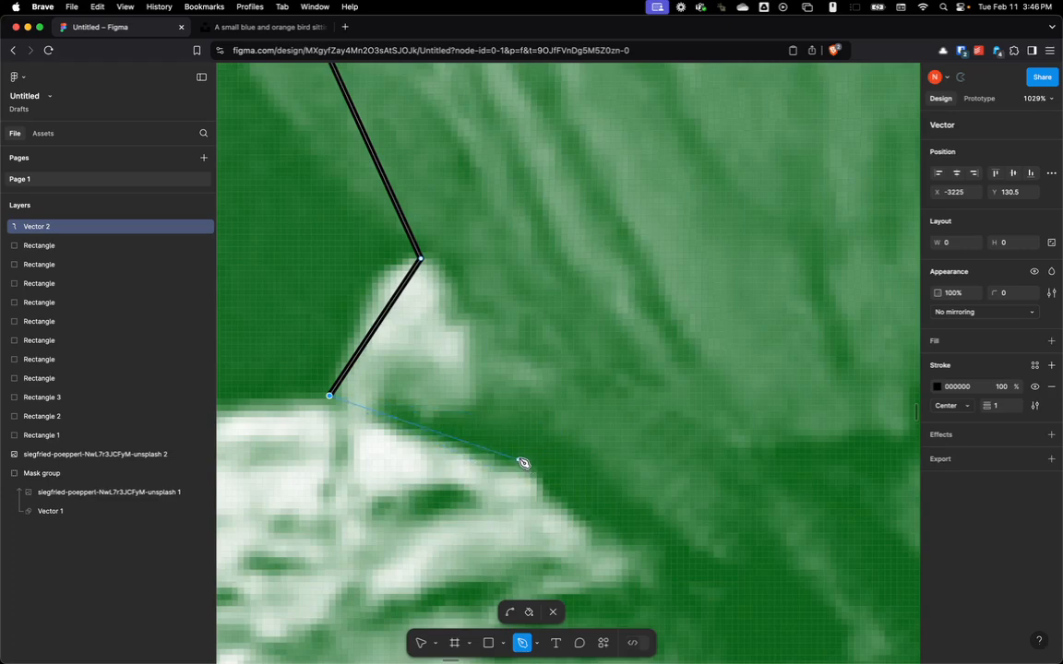
{"action": "left_click", "coordinate": [520, 456]}
Step: Add path points along the line where the body meets the branch, ending at the start of the tail
{"action": "scroll", "coordinate": [602, 479], "scroll_direction": "down", "scroll_amount": 5}
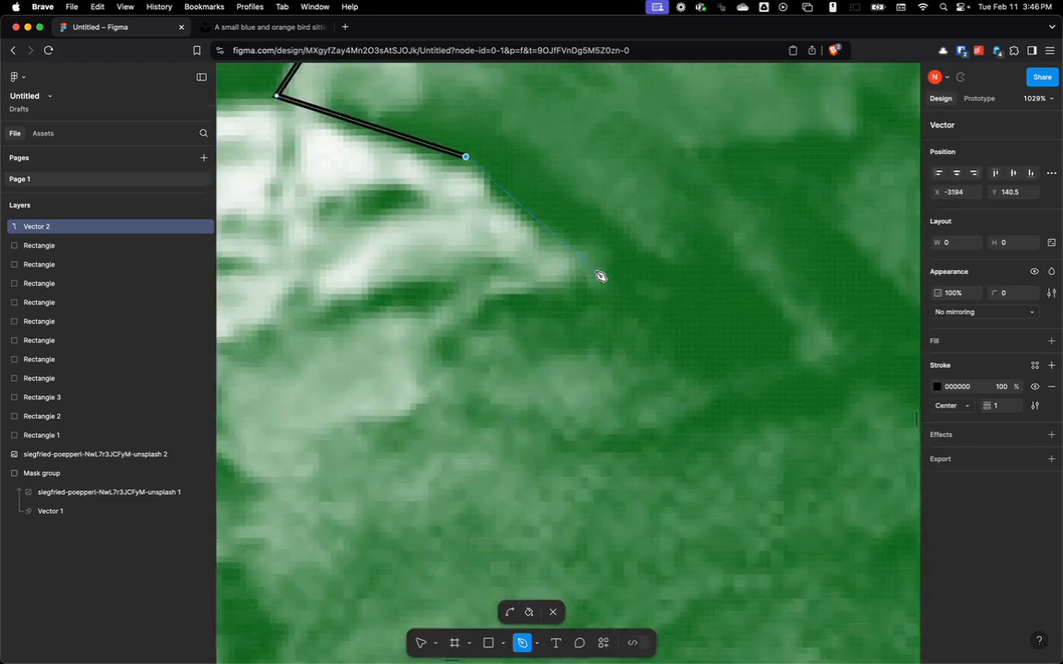
{"action": "scroll", "coordinate": [600, 275], "scroll_direction": "down", "scroll_amount": 5}
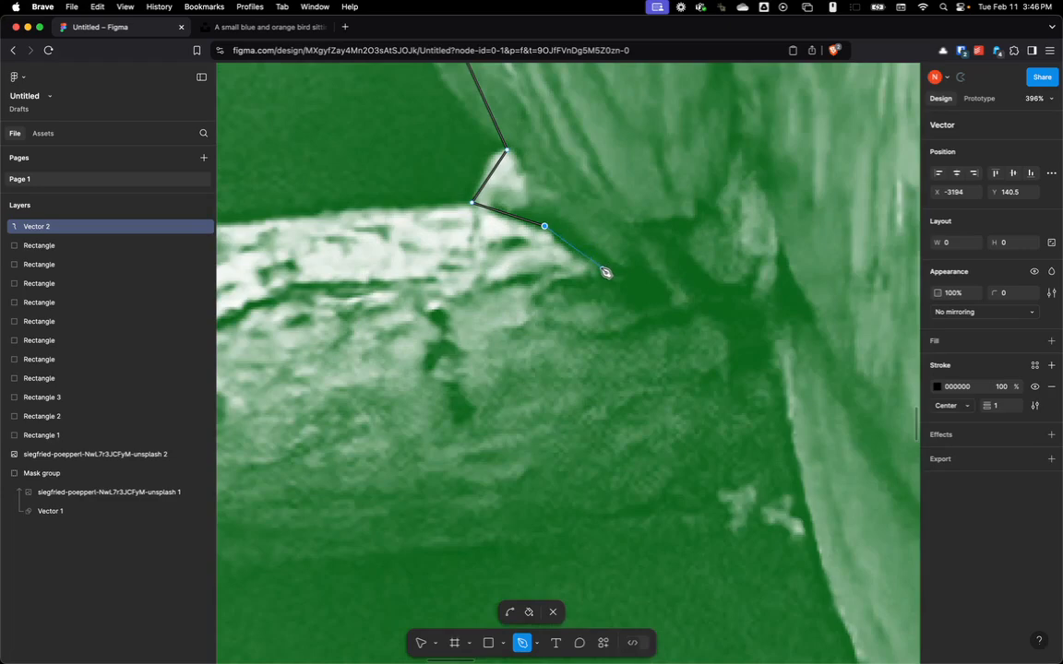
{"action": "left_click", "coordinate": [601, 265]}
{"action": "left_click", "coordinate": [679, 306]}
{"action": "left_click", "coordinate": [766, 323]}
Step: Trace the tail's left edge down to its lower corner and past the small notch beside it
{"action": "scroll", "coordinate": [800, 426], "scroll_direction": "right", "scroll_amount": 5}
{"action": "scroll", "coordinate": [800, 426], "scroll_direction": "down", "scroll_amount": 4}
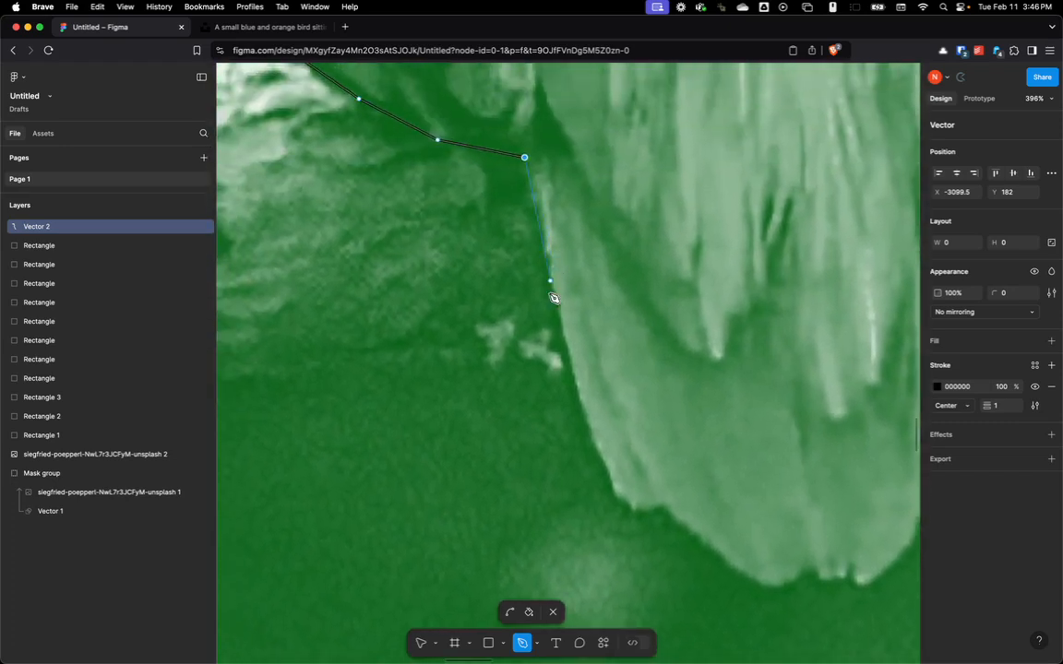
{"action": "left_click", "coordinate": [616, 493]}
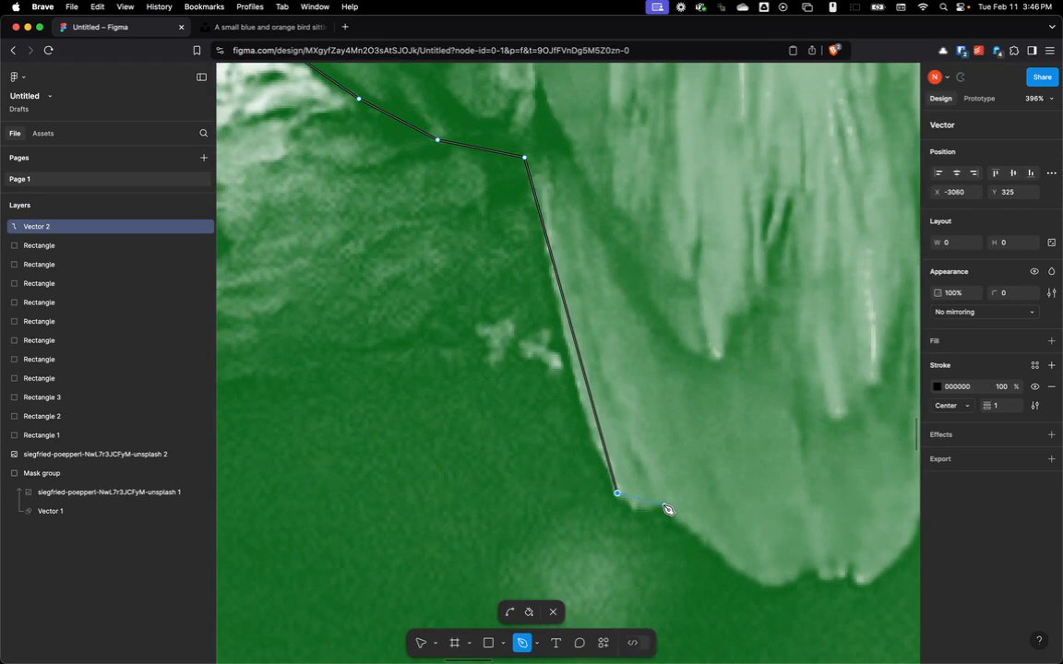
{"action": "left_click", "coordinate": [664, 505]}
{"action": "scroll", "coordinate": [672, 515], "scroll_direction": "up", "scroll_amount": 10}
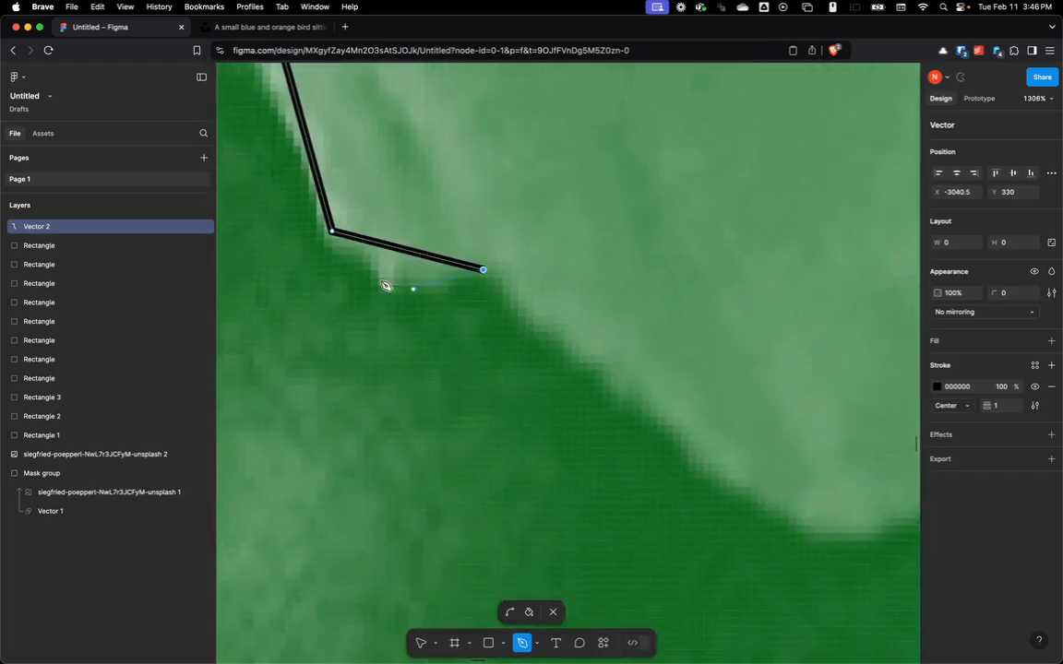
{"action": "scroll", "coordinate": [427, 274], "scroll_direction": "down", "scroll_amount": 10}
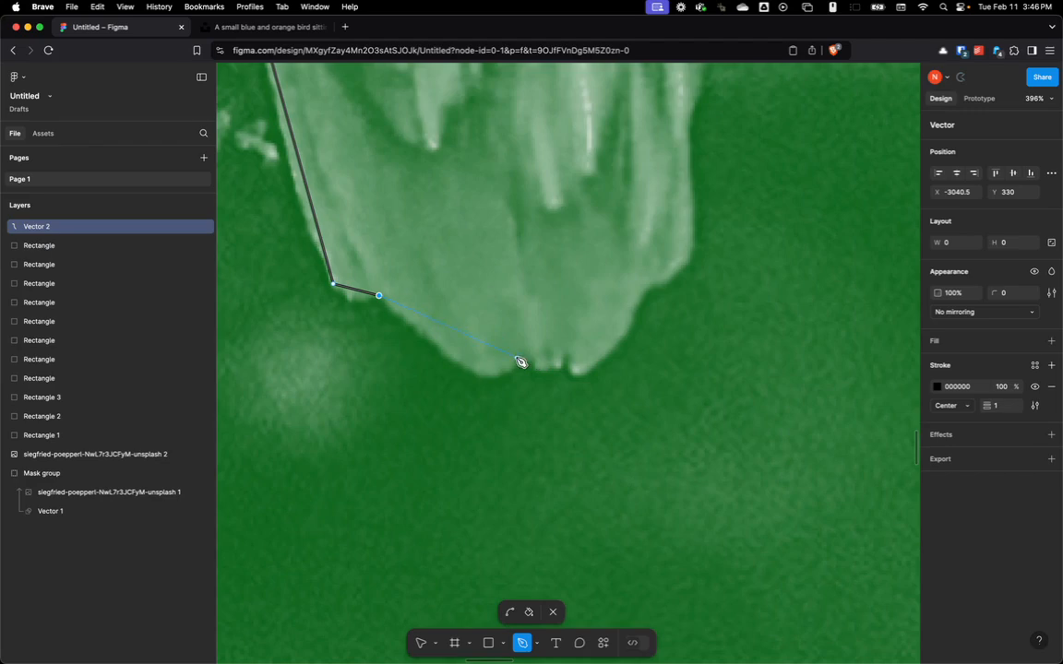
Step: Outline the jagged tip of the tail and its lower right curve with a series of path points
{"action": "left_click", "coordinate": [514, 358]}
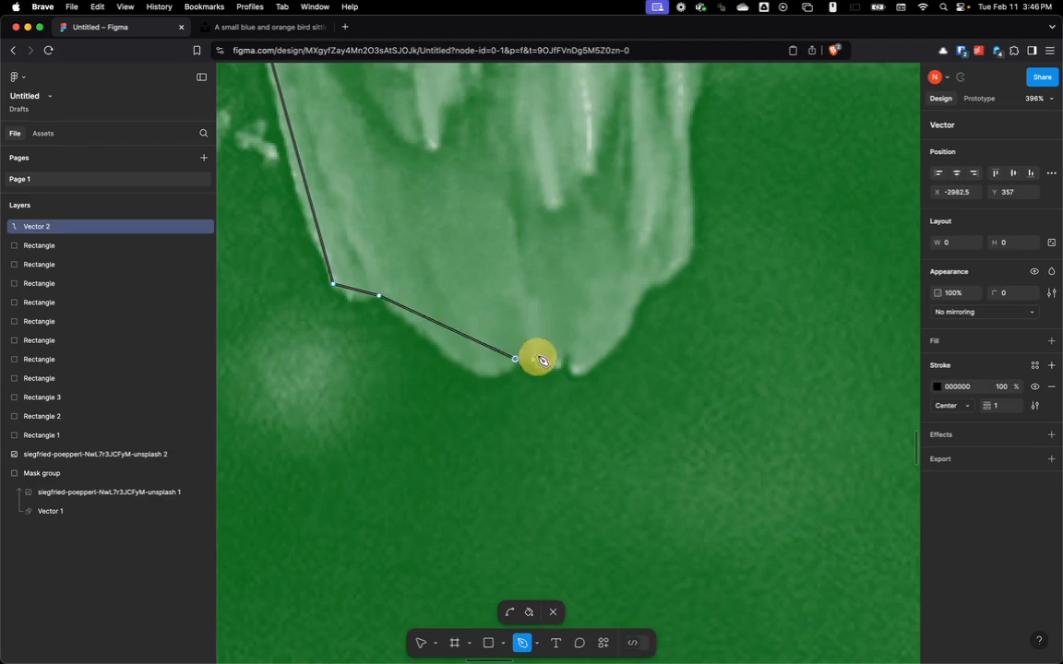
{"action": "left_click", "coordinate": [532, 358]}
{"action": "left_click", "coordinate": [564, 353]}
{"action": "left_click", "coordinate": [589, 370]}
{"action": "left_click", "coordinate": [634, 316]}
{"action": "left_click", "coordinate": [659, 283]}
{"action": "left_click", "coordinate": [692, 257]}
Step: Continue the outline up the tail's right edge to where the body meets the branch
{"action": "scroll", "coordinate": [659, 293], "scroll_direction": "up", "scroll_amount": 5}
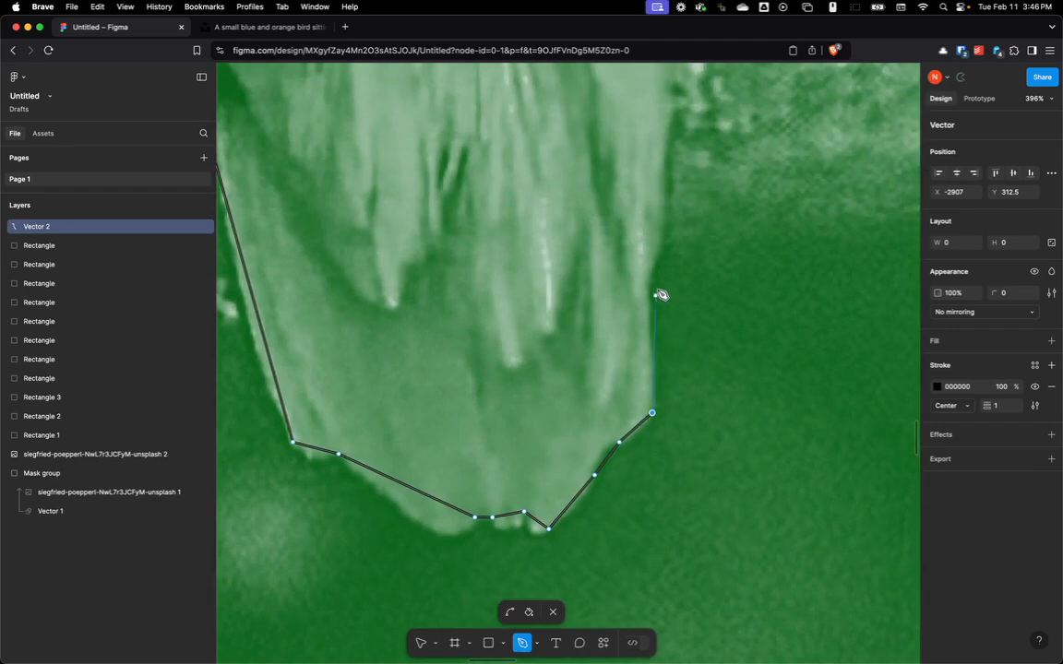
{"action": "left_click", "coordinate": [623, 281]}
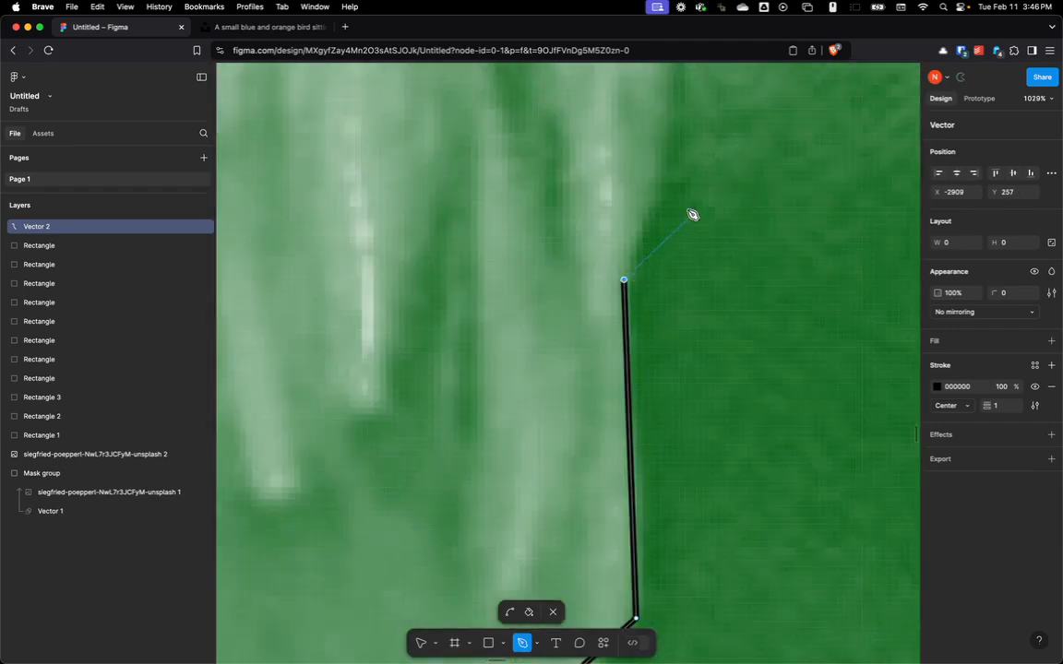
{"action": "scroll", "coordinate": [693, 194], "scroll_direction": "down", "scroll_amount": 5}
{"action": "scroll", "coordinate": [662, 375], "scroll_direction": "up", "scroll_amount": 3}
{"action": "scroll", "coordinate": [663, 375], "scroll_direction": "down", "scroll_amount": 3}
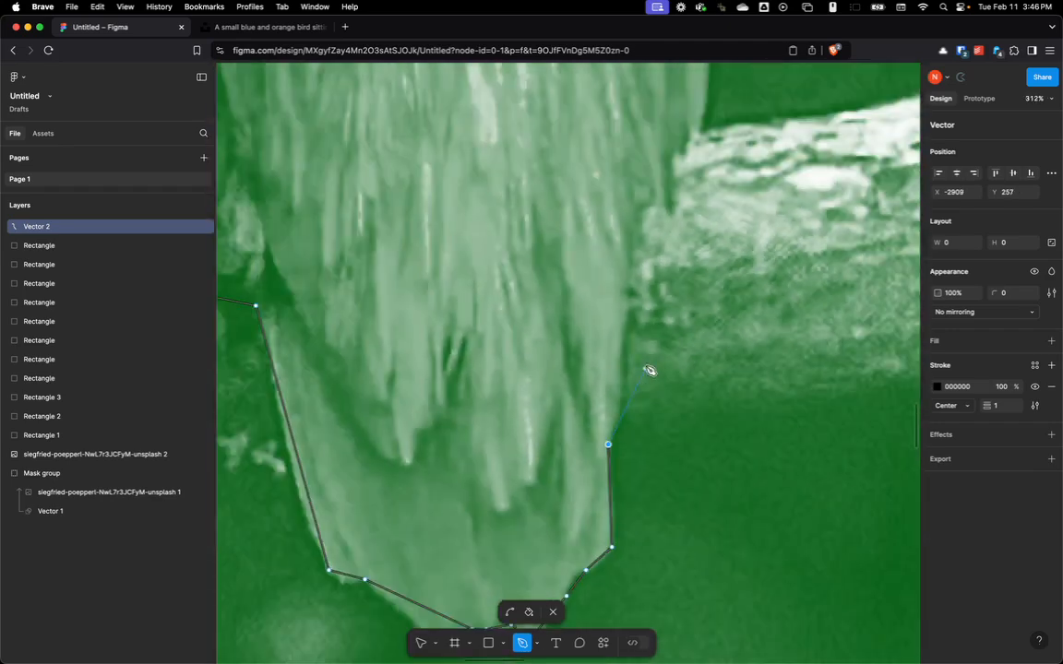
{"action": "left_click", "coordinate": [631, 222]}
{"action": "left_click", "coordinate": [654, 203]}
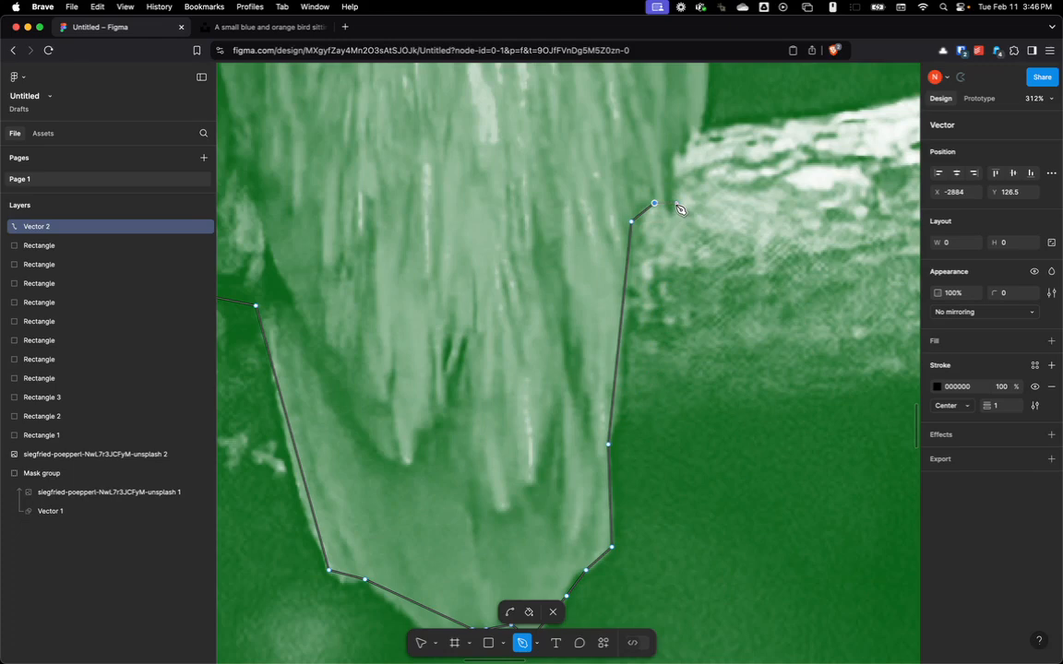
Step: Add path points around the small corner between the body's right side and the branch, ending near the branch's upper edge
{"action": "left_click", "coordinate": [676, 203]}
{"action": "scroll", "coordinate": [688, 138], "scroll_direction": "up", "scroll_amount": 5}
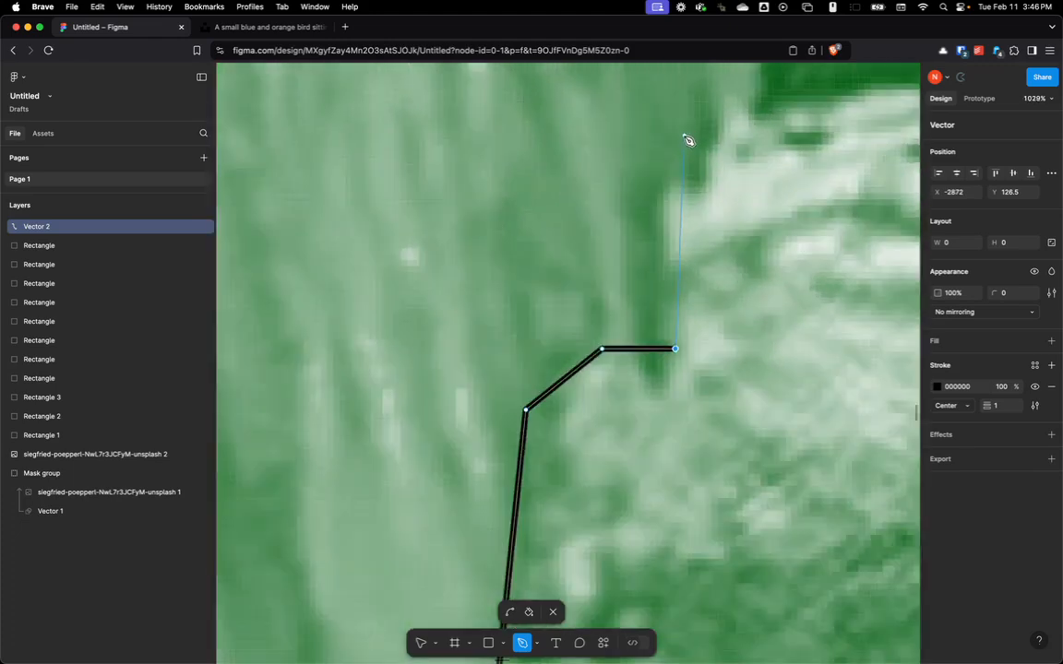
{"action": "left_click", "coordinate": [578, 251]}
{"action": "left_click", "coordinate": [610, 230]}
{"action": "scroll", "coordinate": [611, 229], "scroll_direction": "down", "scroll_amount": 5}
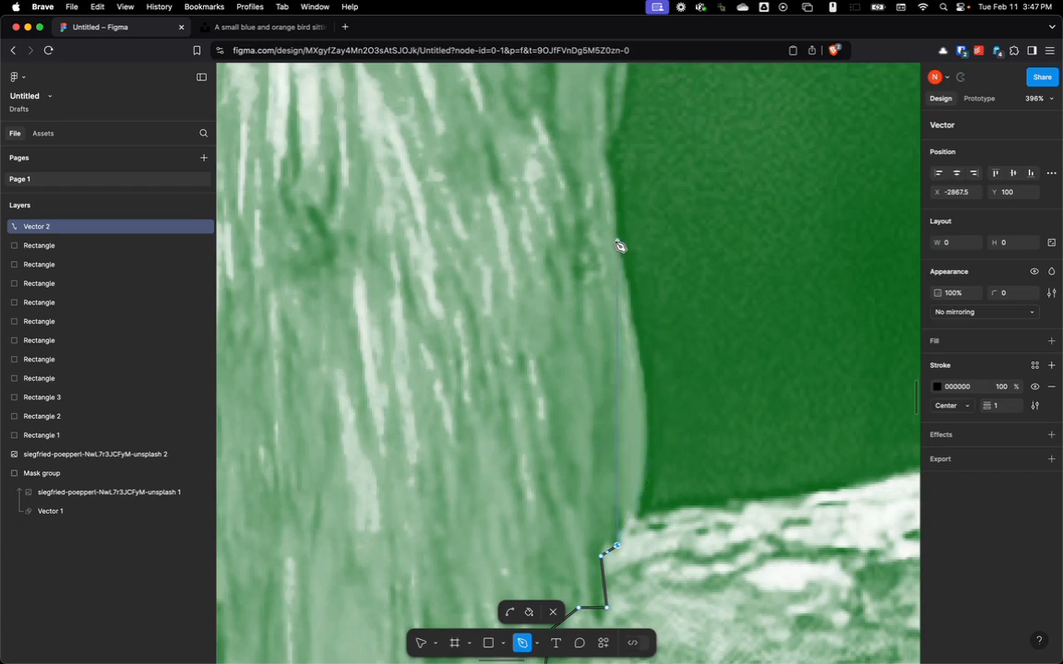
Step: Trace the bird's back upward from the branch and around the small inward notch halfway up
{"action": "left_click", "coordinate": [616, 242]}
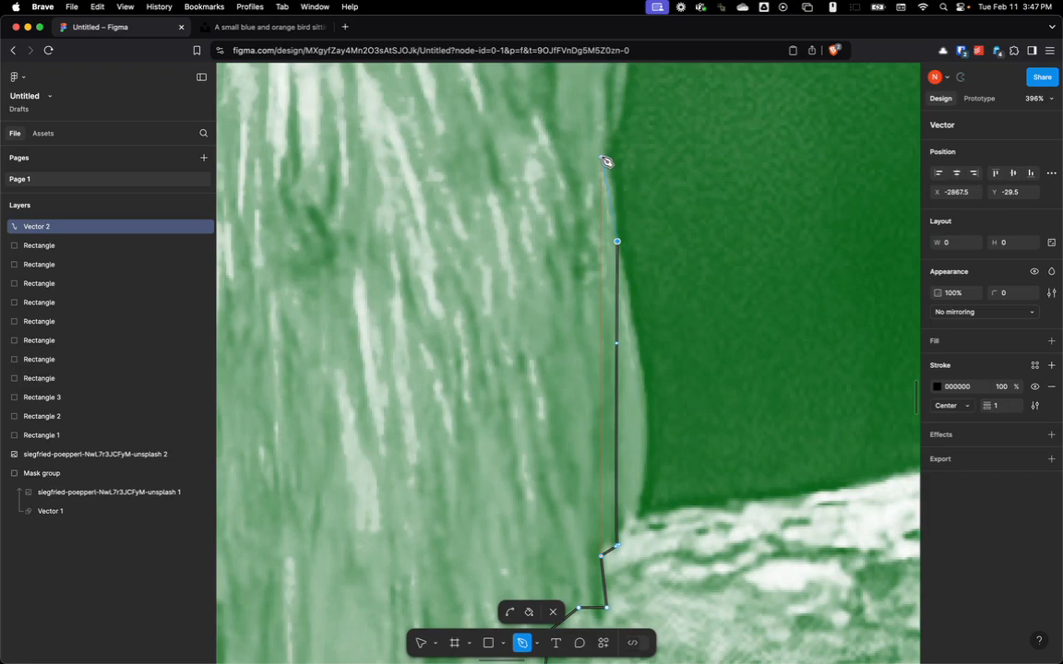
{"action": "scroll", "coordinate": [639, 173], "scroll_direction": "up", "scroll_amount": 3}
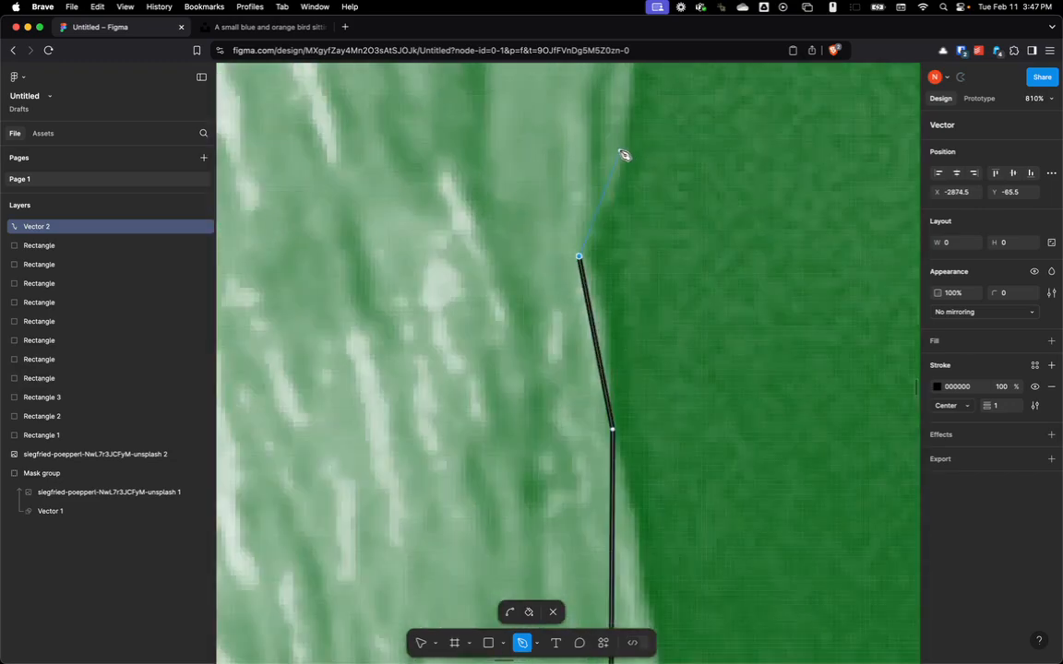
{"action": "left_click", "coordinate": [611, 197]}
{"action": "scroll", "coordinate": [693, 142], "scroll_direction": "down", "scroll_amount": 5}
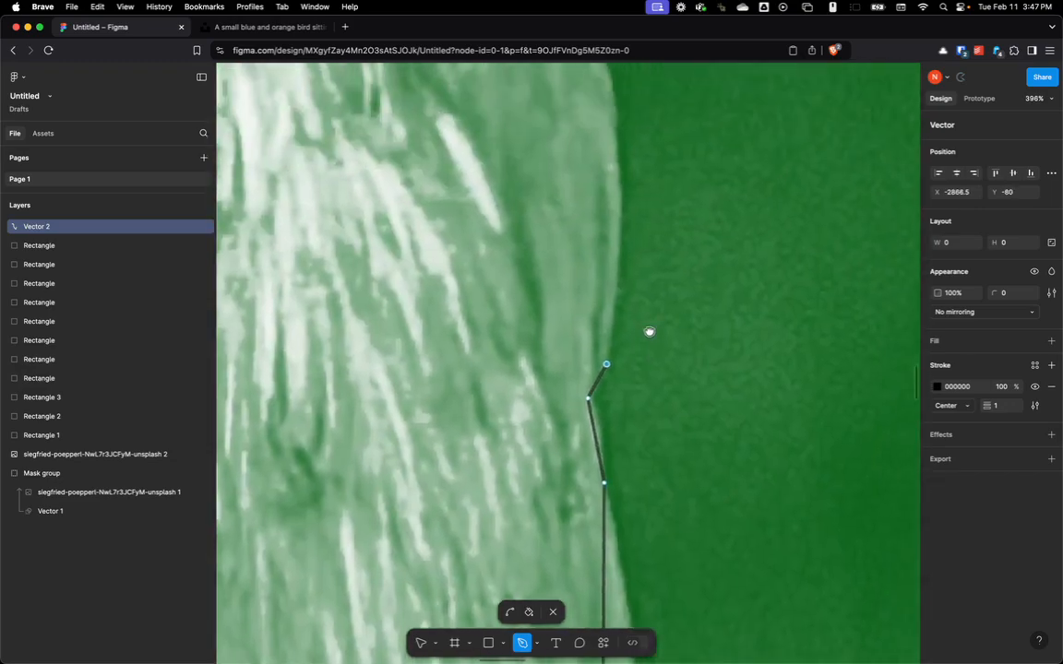
{"action": "scroll", "coordinate": [659, 325], "scroll_direction": "down", "scroll_amount": 5}
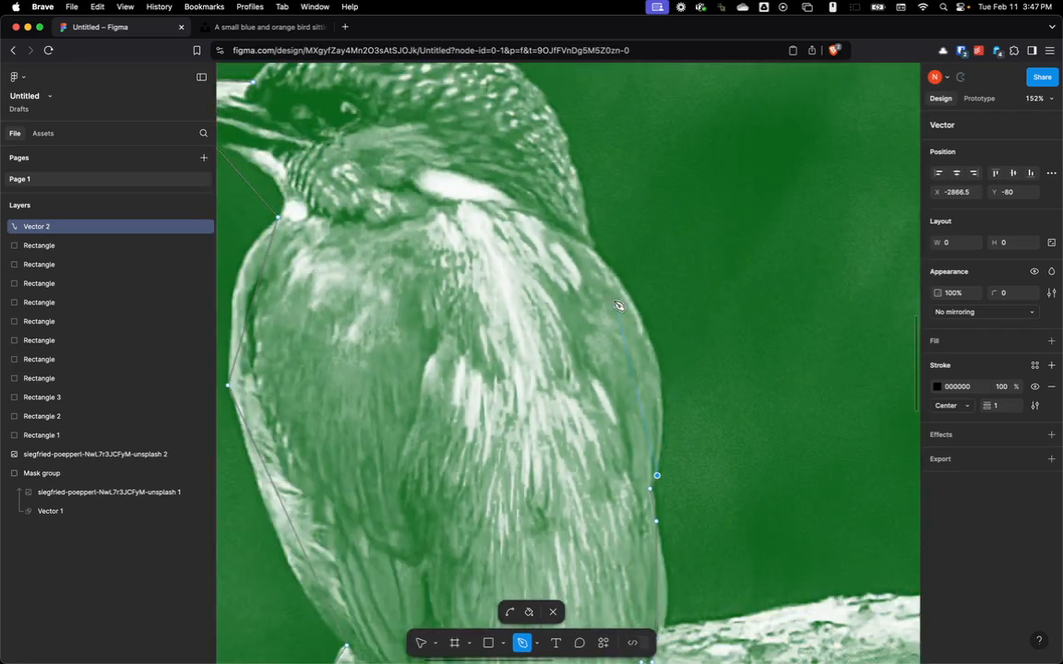
Step: Add points at the bird's nape and close the path at the beak's base with a straight segment across the head
{"action": "left_click", "coordinate": [596, 252]}
{"action": "scroll", "coordinate": [776, 302], "scroll_direction": "up", "scroll_amount": 3}
{"action": "scroll", "coordinate": [776, 301], "scroll_direction": "left", "scroll_amount": 4}
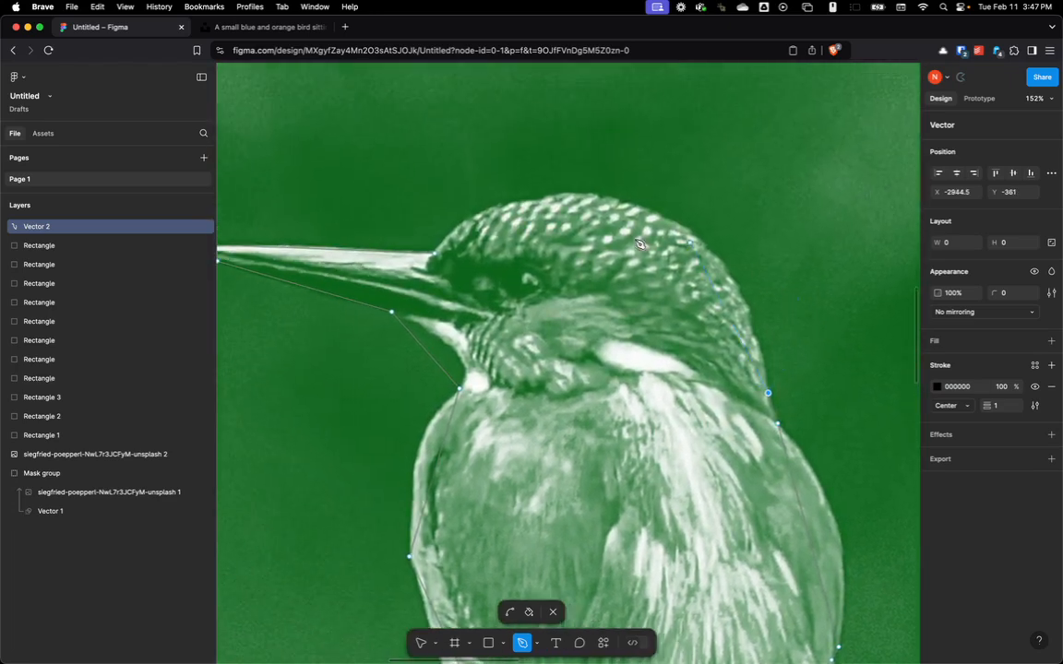
{"action": "left_click", "coordinate": [436, 256]}
{"action": "scroll", "coordinate": [911, 424], "scroll_direction": "down", "scroll_amount": 5}
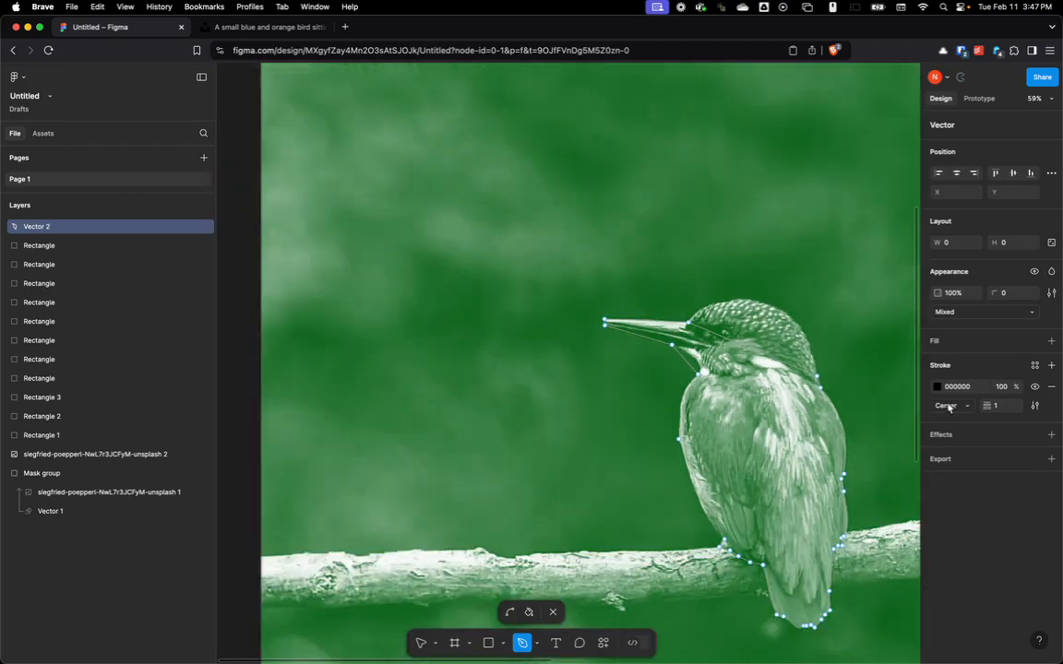
Step: Fill the closed outline to check which parts of the bird it covers, and remove the fill
{"action": "left_click", "coordinate": [294, 415]}
{"action": "scroll", "coordinate": [866, 356], "scroll_direction": "up", "scroll_amount": 5}
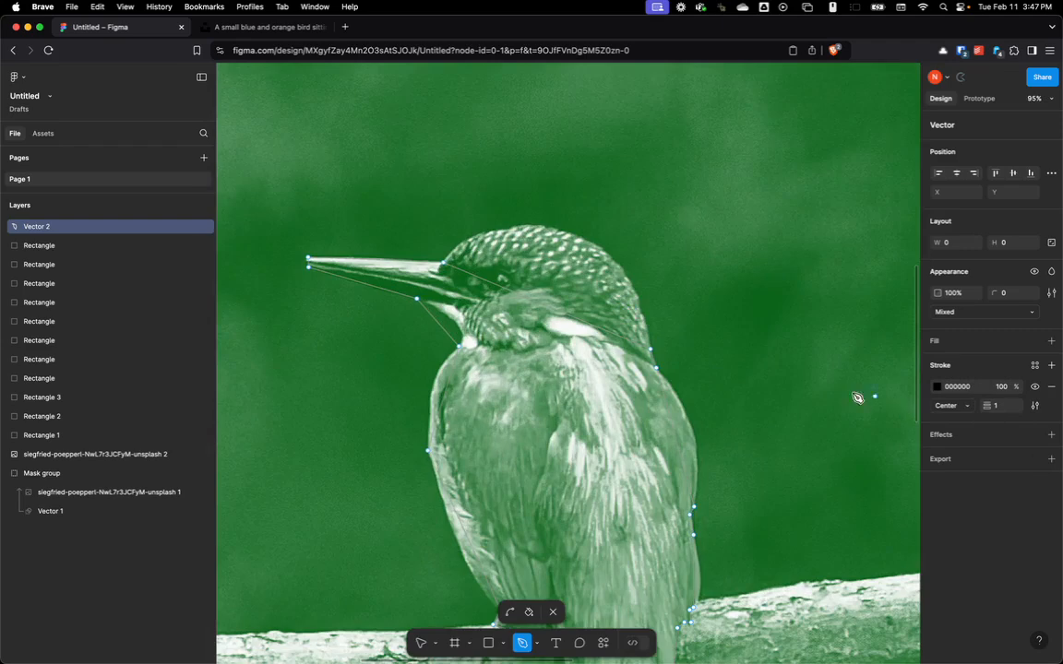
{"action": "scroll", "coordinate": [861, 395], "scroll_direction": "down", "scroll_amount": 3}
{"action": "left_click", "coordinate": [1052, 342]}
{"action": "scroll", "coordinate": [802, 313], "scroll_direction": "down", "scroll_amount": 4}
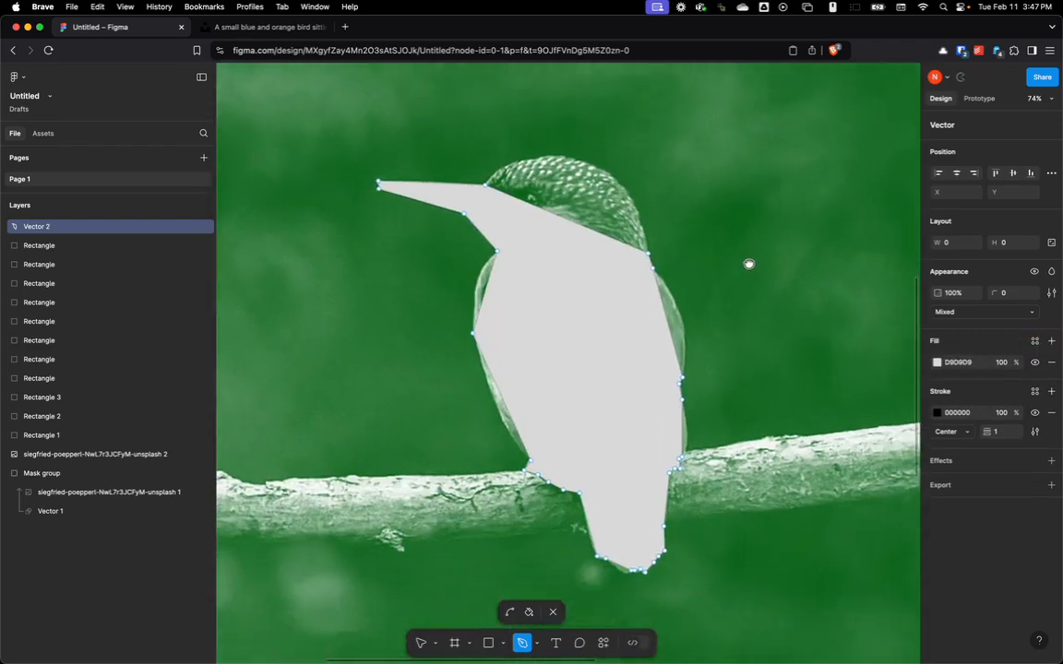
{"action": "scroll", "coordinate": [738, 281], "scroll_direction": "up", "scroll_amount": 1}
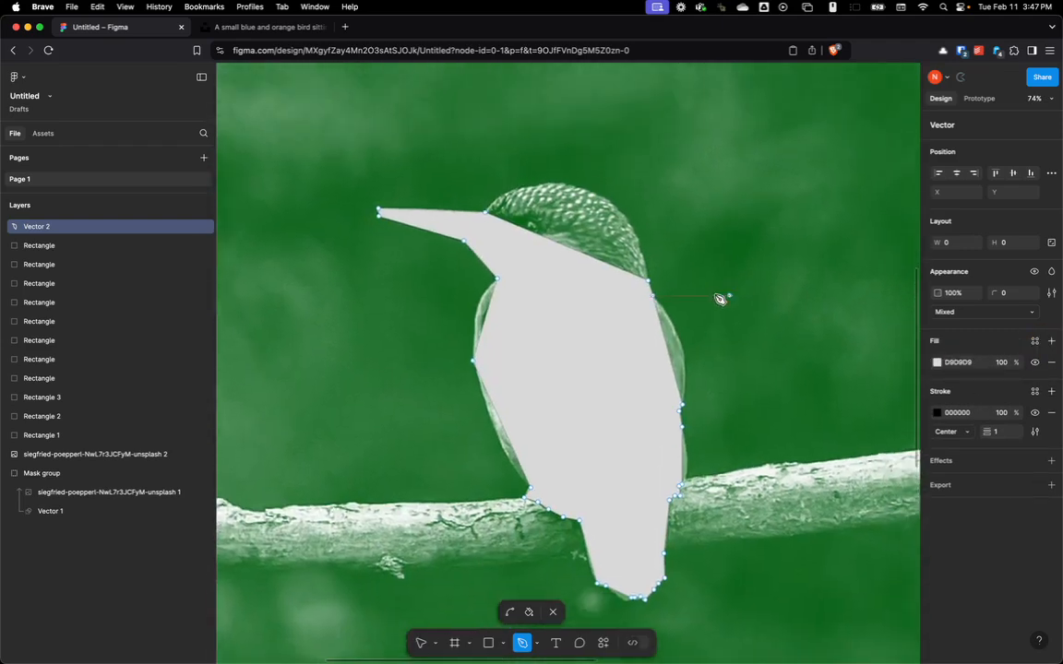
{"action": "left_click", "coordinate": [1051, 361]}
{"action": "scroll", "coordinate": [559, 293], "scroll_direction": "up", "scroll_amount": 5}
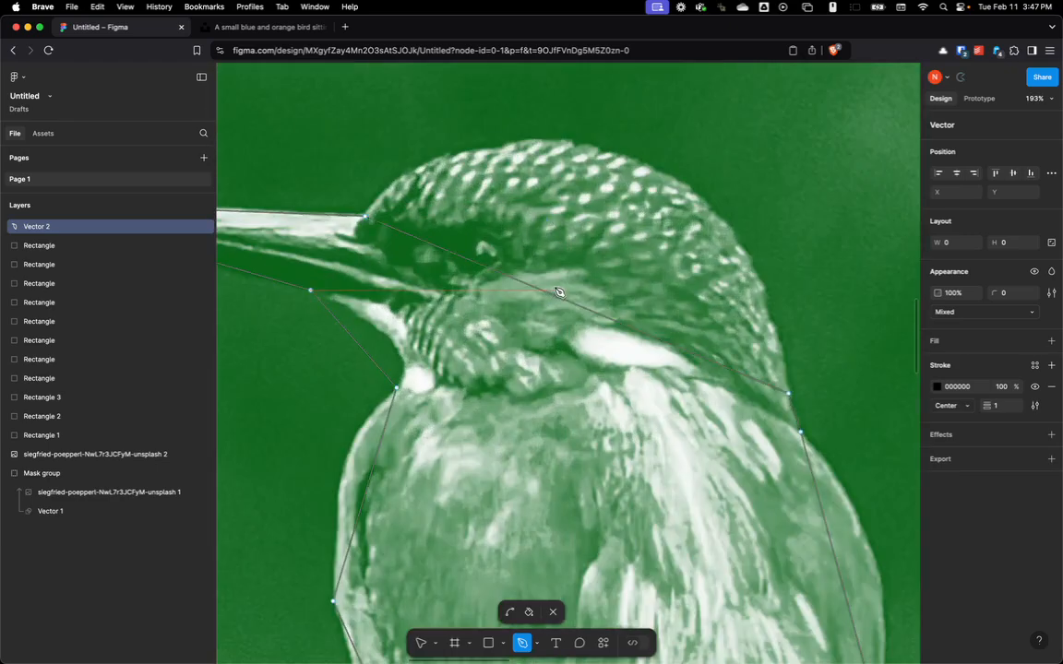
Step: Leave the Pen tool and set the outline's stroke colour to blue 3910DA
{"action": "key", "text": "Escape"}
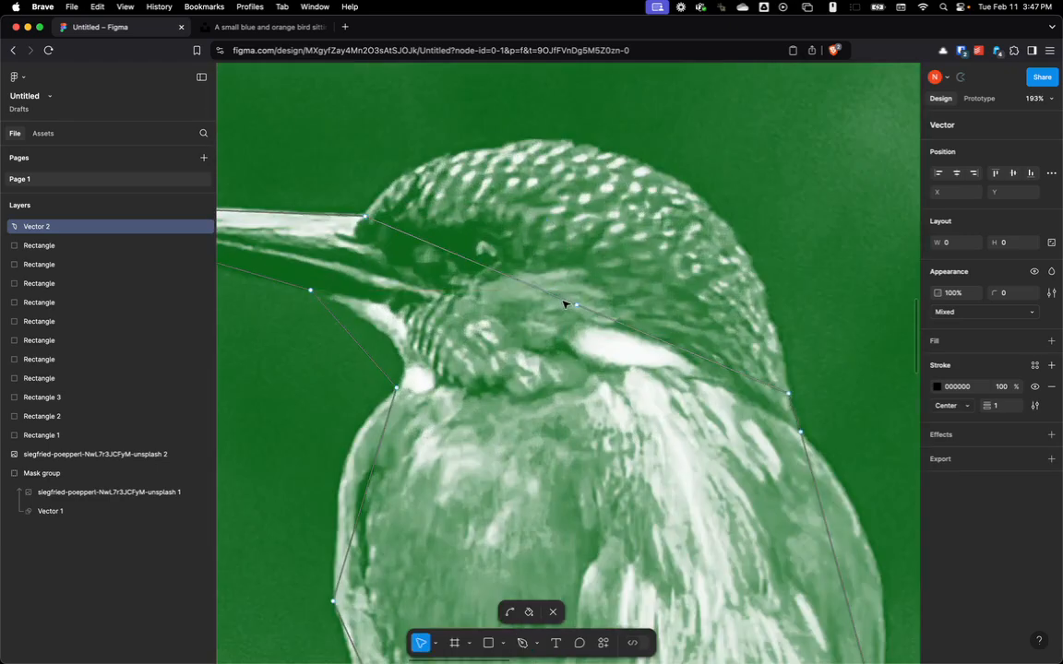
{"action": "left_click", "coordinate": [937, 387]}
{"action": "left_click", "coordinate": [911, 393]}
{"action": "left_click_drag", "start_coordinate": [917, 397], "coordinate": [926, 380]}
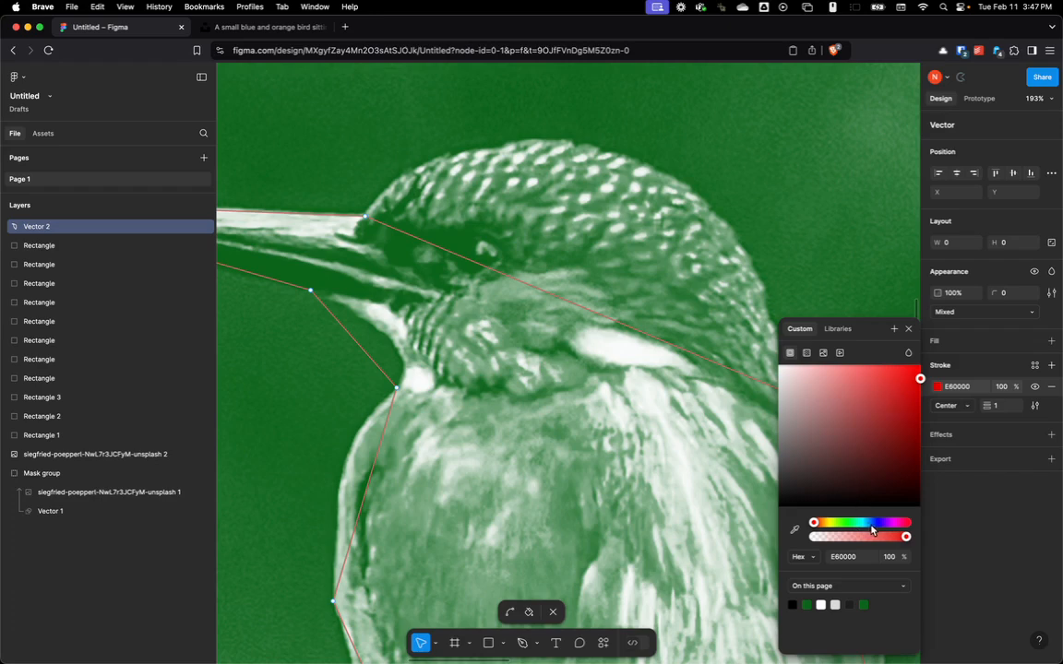
{"action": "left_click_drag", "start_coordinate": [872, 530], "coordinate": [879, 523]}
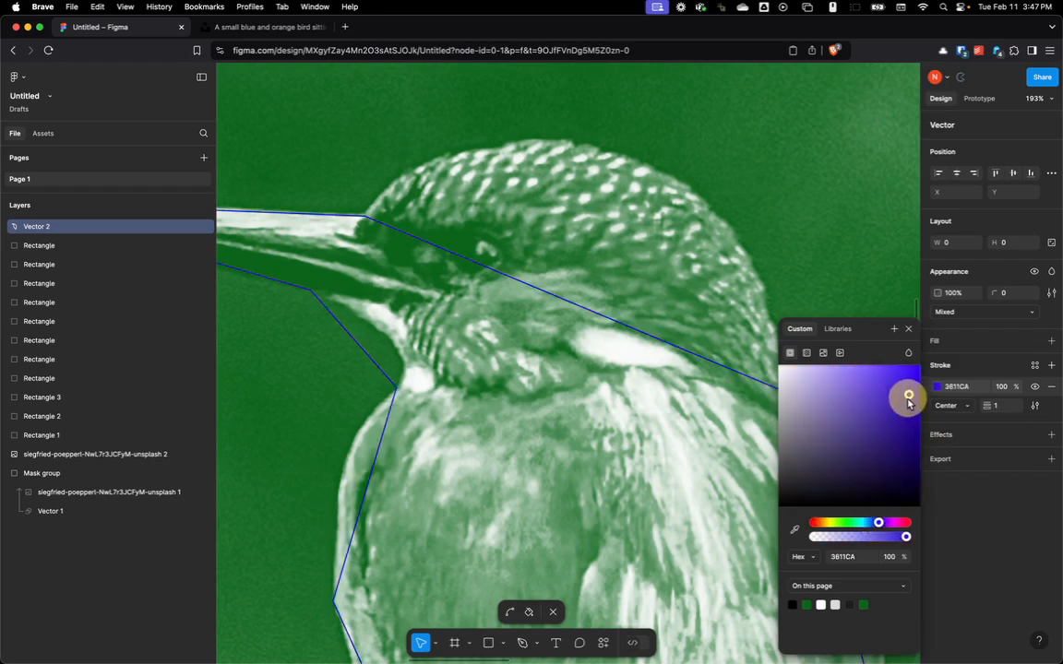
{"action": "left_click_drag", "start_coordinate": [908, 401], "coordinate": [910, 385]}
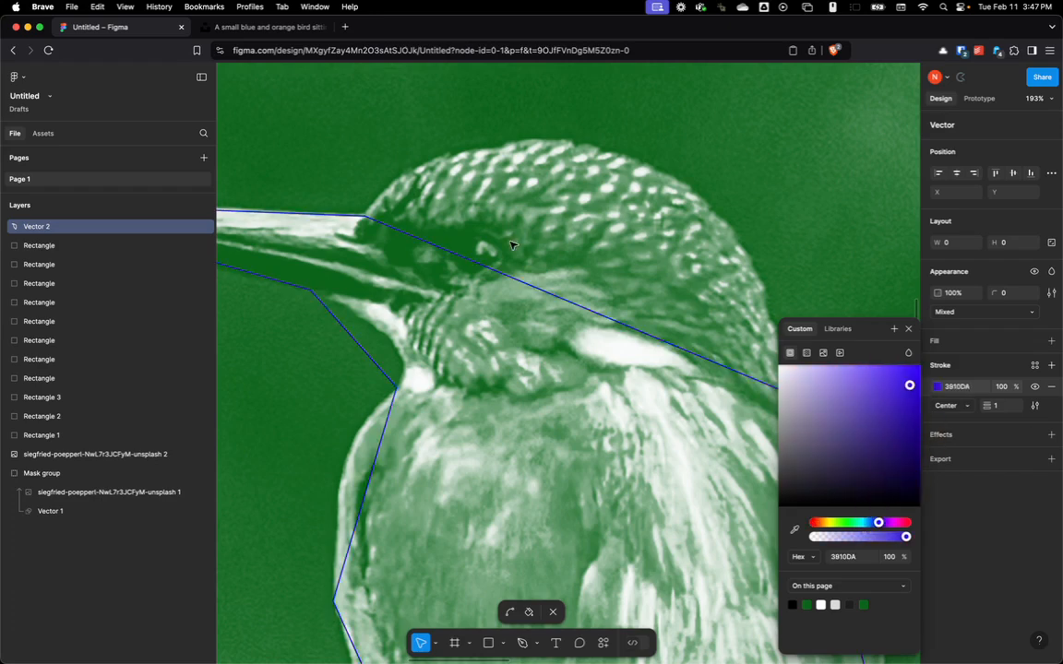
{"action": "left_click", "coordinate": [449, 256]}
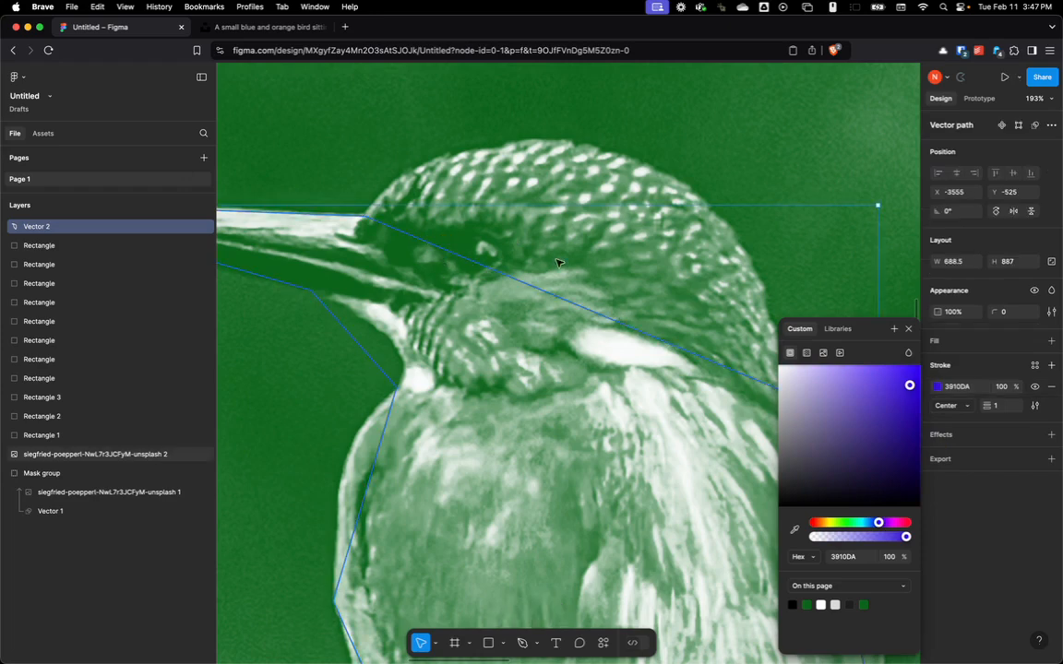
{"action": "scroll", "coordinate": [510, 268], "scroll_direction": "down", "scroll_amount": 5}
{"action": "left_click", "coordinate": [908, 330]}
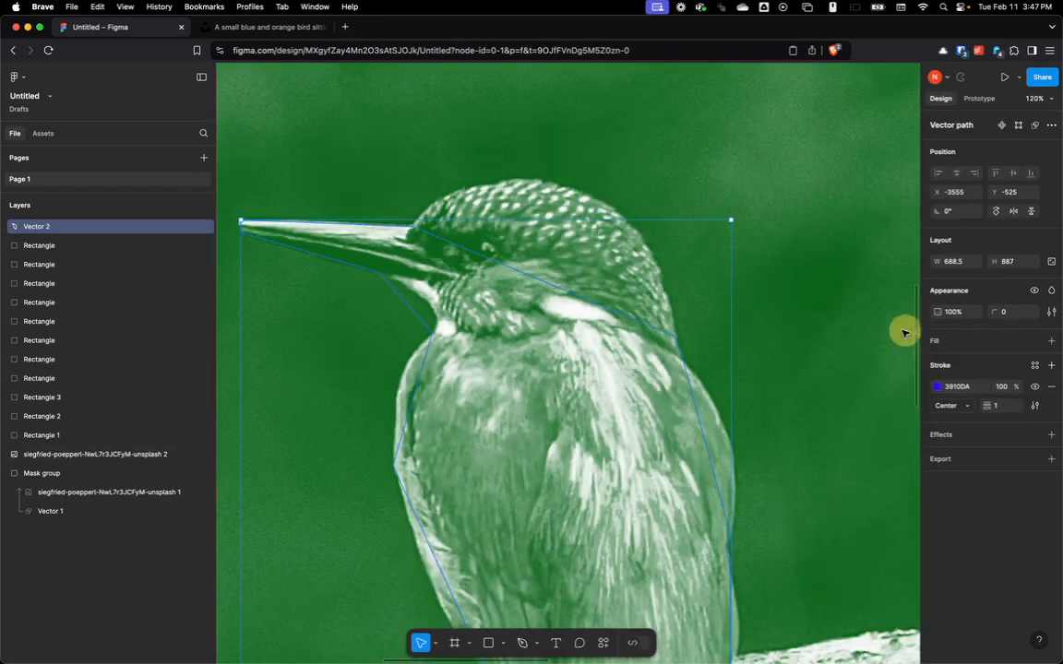
Step: Reopen the bird outline for point editing and use the Bend tool to curve the beak's upper edge and tip
{"action": "left_click", "coordinate": [811, 297]}
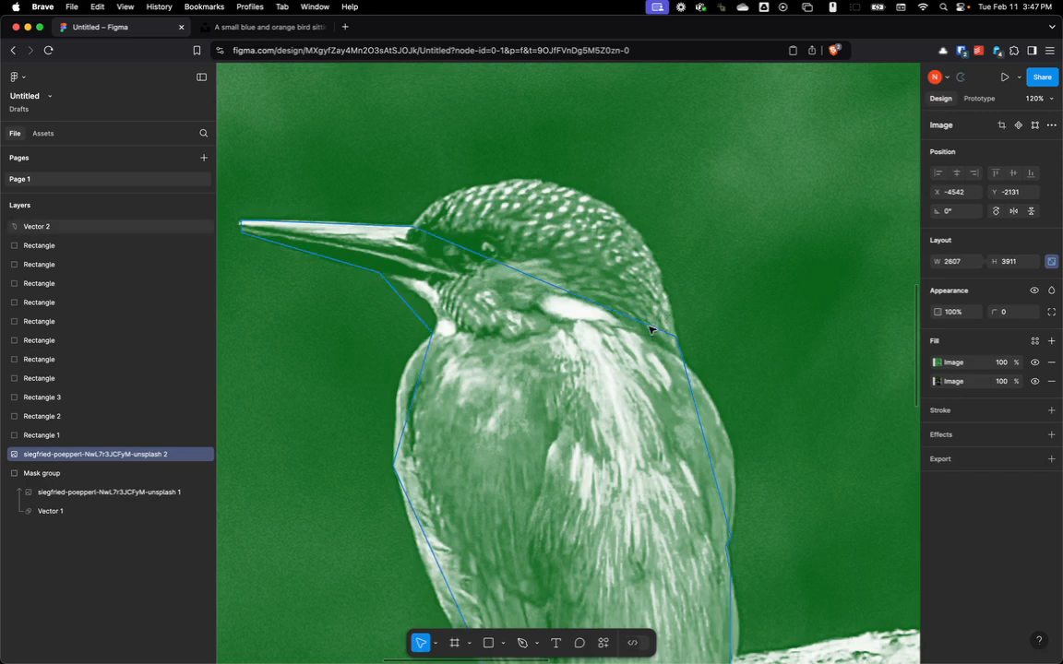
{"action": "left_click", "coordinate": [586, 298]}
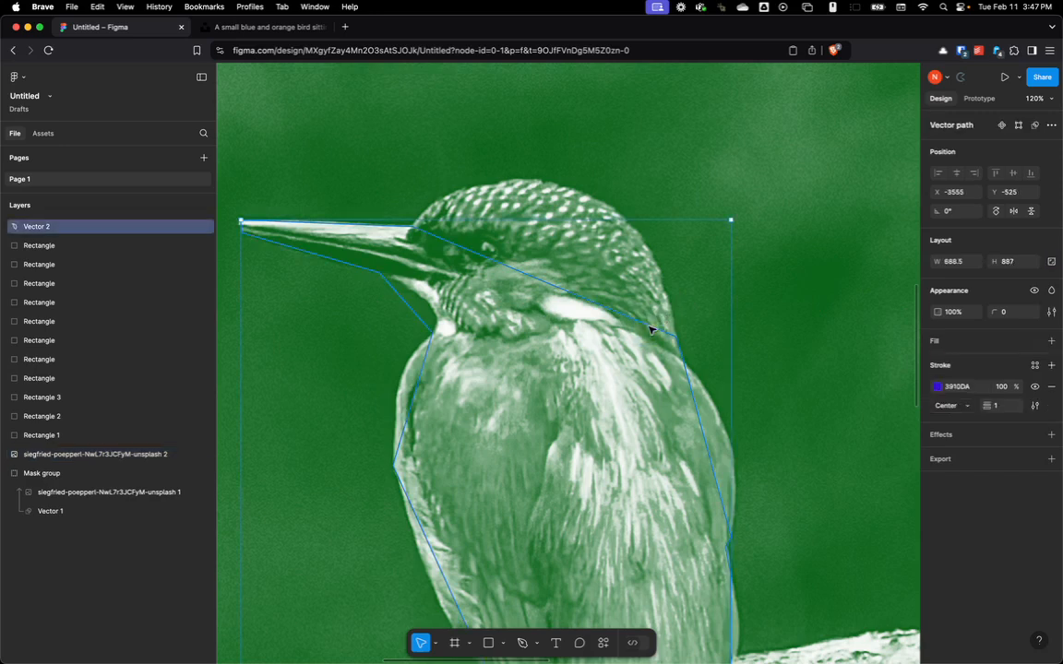
{"action": "left_click", "coordinate": [1018, 128]}
{"action": "scroll", "coordinate": [443, 242], "scroll_direction": "up", "scroll_amount": 6}
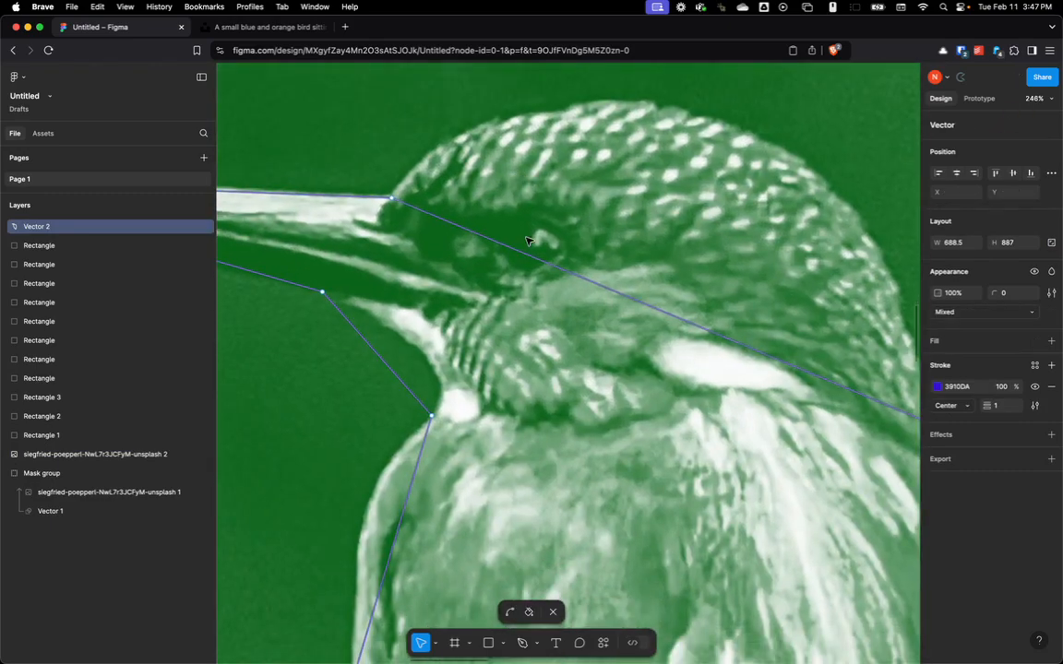
{"action": "left_click", "coordinate": [512, 617]}
{"action": "left_click_drag", "start_coordinate": [628, 243], "coordinate": [859, 369]}
{"action": "scroll", "coordinate": [323, 306], "scroll_direction": "up", "scroll_amount": 5}
{"action": "left_click_drag", "start_coordinate": [430, 313], "coordinate": [384, 278]}
{"action": "scroll", "coordinate": [386, 277], "scroll_direction": "down", "scroll_amount": 3}
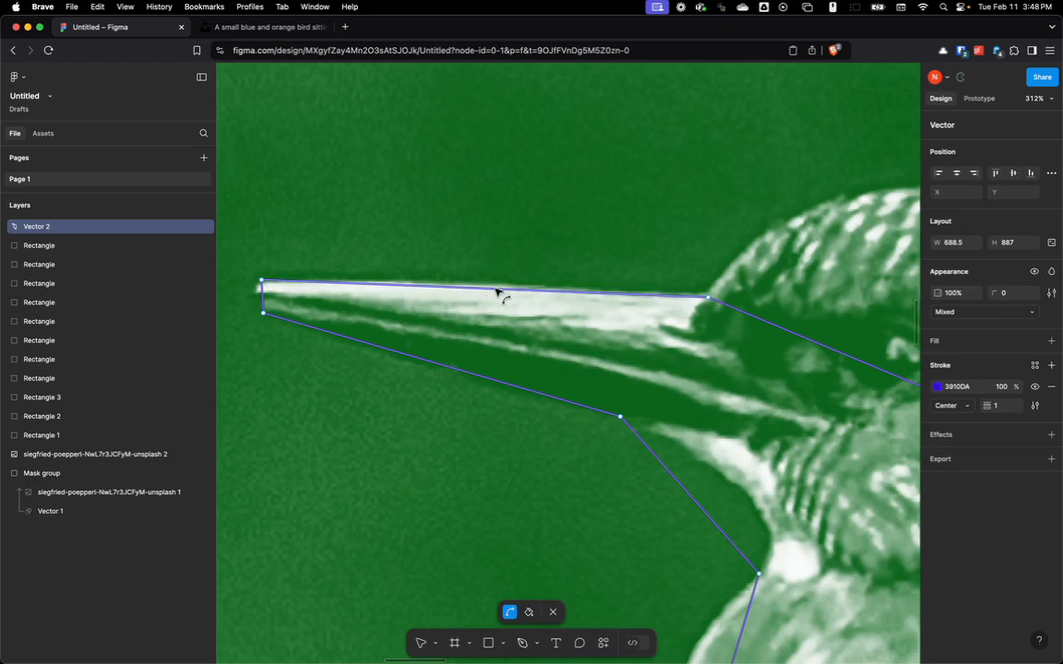
{"action": "left_click_drag", "start_coordinate": [497, 293], "coordinate": [492, 287]}
{"action": "left_click_drag", "start_coordinate": [263, 296], "coordinate": [508, 287]}
{"action": "scroll", "coordinate": [527, 278], "scroll_direction": "up", "scroll_amount": 5}
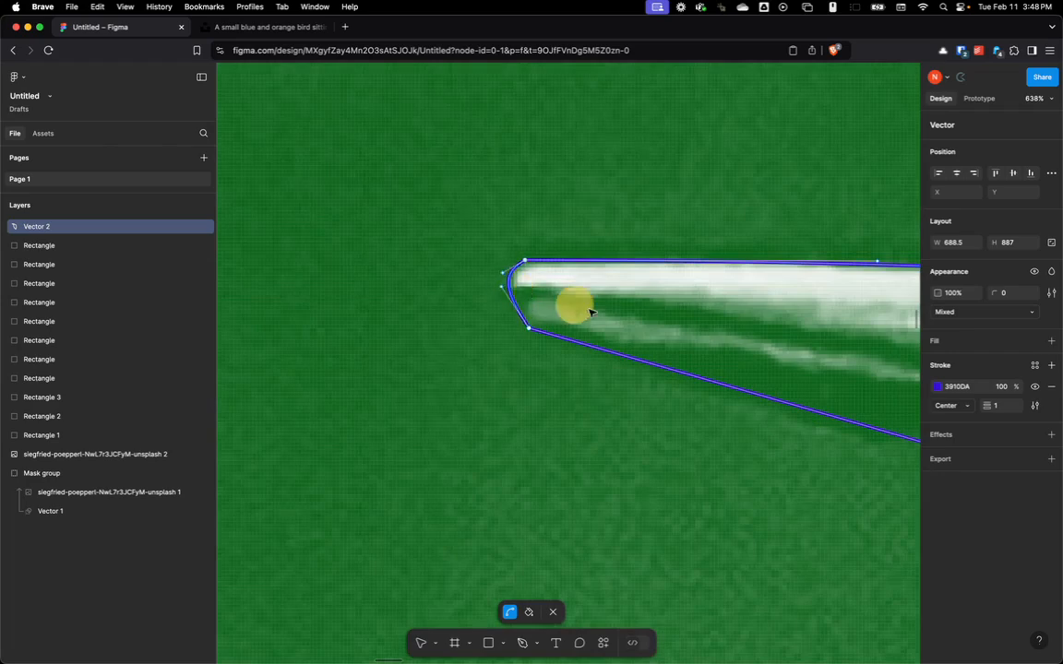
Step: Bend the segment under the beak slightly outward to follow its lower edge
{"action": "left_click_drag", "start_coordinate": [698, 328], "coordinate": [300, 159]}
{"action": "scroll", "coordinate": [599, 254], "scroll_direction": "down", "scroll_amount": 4}
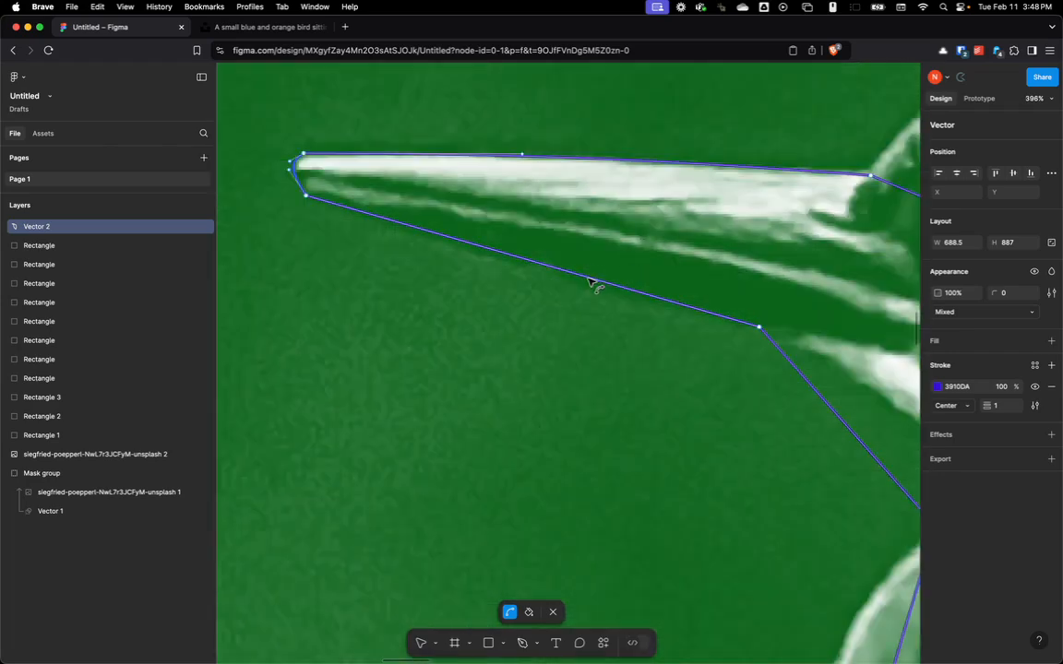
{"action": "left_click_drag", "start_coordinate": [589, 279], "coordinate": [590, 287]}
Step: Bend the segment between the beak and the neck inward along the throat and adjust its curve handle
{"action": "left_click_drag", "start_coordinate": [810, 285], "coordinate": [453, 178]}
{"action": "scroll", "coordinate": [553, 280], "scroll_direction": "up", "scroll_amount": 5}
{"action": "left_click_drag", "start_coordinate": [456, 395], "coordinate": [647, 407]}
{"action": "scroll", "coordinate": [570, 370], "scroll_direction": "down", "scroll_amount": 5}
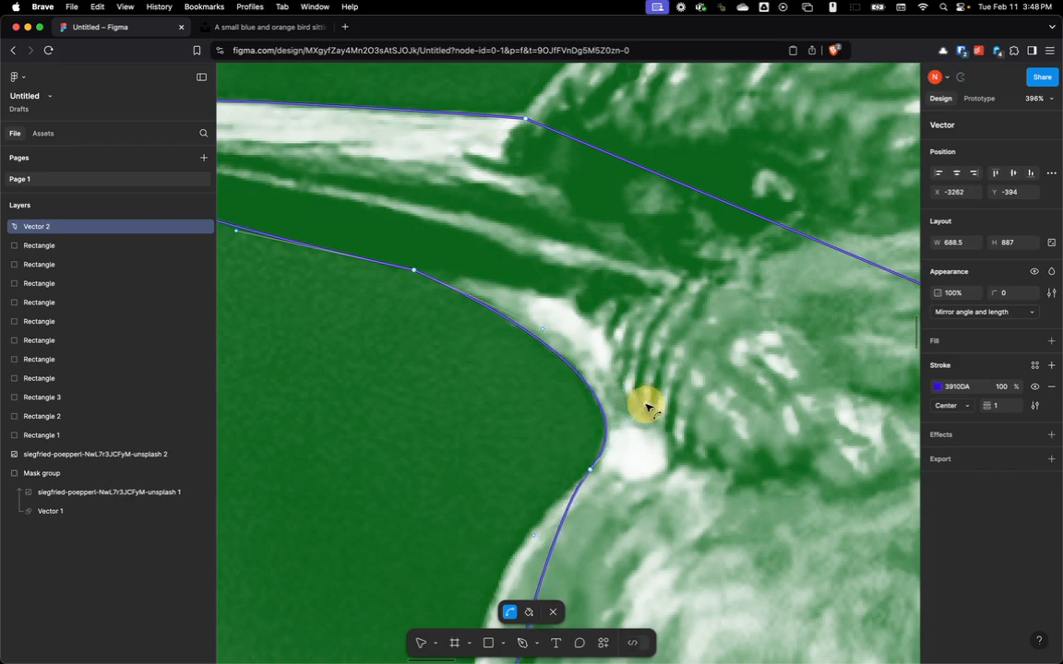
{"action": "mouse_move", "coordinate": [542, 330]}
{"action": "left_mouse_down"}
{"action": "mouse_move", "coordinate": [525, 314]}
{"action": "mouse_move", "coordinate": [554, 328]}
{"action": "mouse_move", "coordinate": [553, 316]}
{"action": "left_mouse_up"}
Step: Refine the curve of the beak's lower edge and its transition into the throat
{"action": "scroll", "coordinate": [487, 280], "scroll_direction": "down", "scroll_amount": 5}
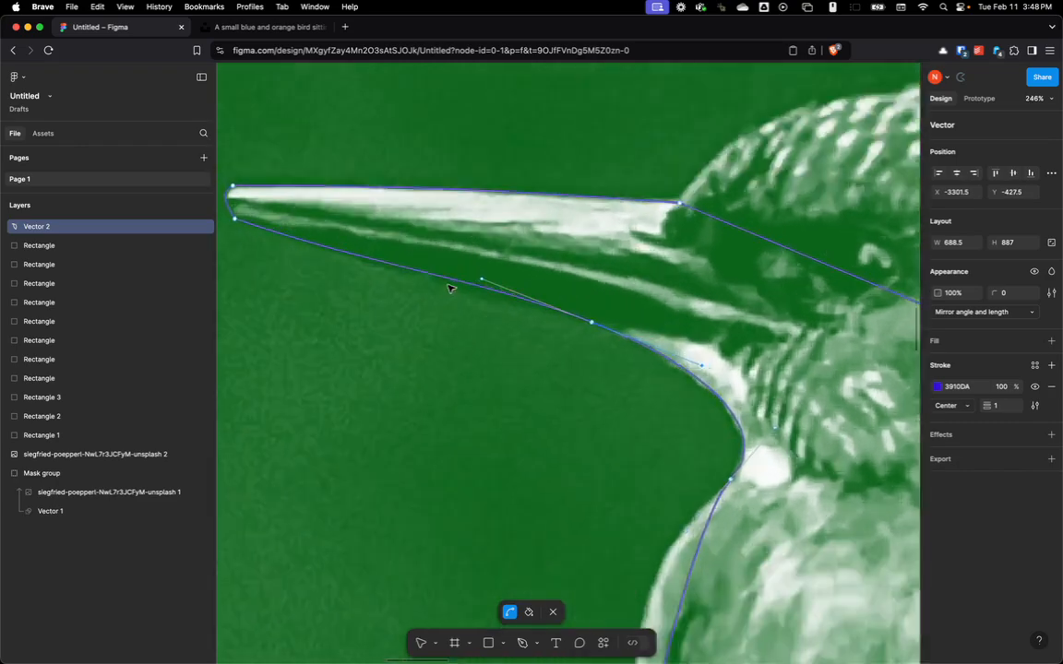
{"action": "scroll", "coordinate": [451, 289], "scroll_direction": "up", "scroll_amount": 5}
{"action": "left_click_drag", "start_coordinate": [476, 293], "coordinate": [593, 309]}
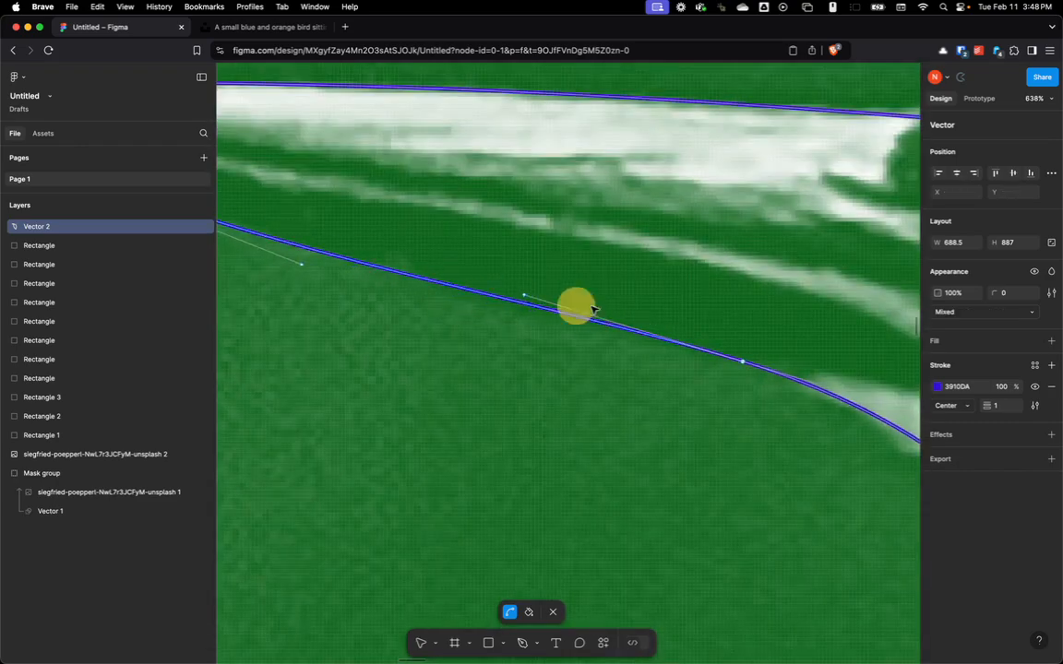
{"action": "scroll", "coordinate": [600, 307], "scroll_direction": "down", "scroll_amount": 2}
{"action": "left_click_drag", "start_coordinate": [701, 295], "coordinate": [488, 251]}
{"action": "left_click_drag", "start_coordinate": [673, 364], "coordinate": [644, 349]}
{"action": "scroll", "coordinate": [694, 375], "scroll_direction": "down", "scroll_amount": 3}
Step: Bend the outline segment below the neck outward to follow the breast's left edge
{"action": "left_click_drag", "start_coordinate": [712, 402], "coordinate": [685, 229]}
{"action": "scroll", "coordinate": [635, 469], "scroll_direction": "up", "scroll_amount": 2}
{"action": "left_click_drag", "start_coordinate": [679, 483], "coordinate": [699, 310]}
{"action": "left_click_drag", "start_coordinate": [650, 281], "coordinate": [627, 265]}
{"action": "scroll", "coordinate": [719, 263], "scroll_direction": "down", "scroll_amount": 2}
{"action": "left_click_drag", "start_coordinate": [746, 214], "coordinate": [677, 443]}
{"action": "scroll", "coordinate": [651, 300], "scroll_direction": "up", "scroll_amount": 2}
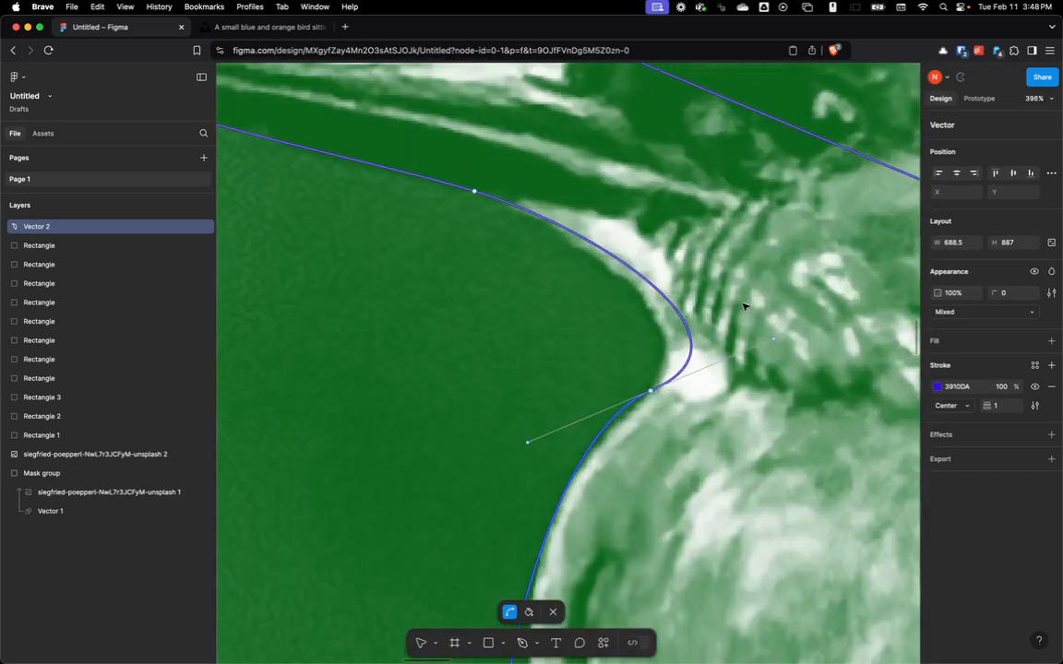
Step: Shorten and rotate the neck anchor's curve handles so the outline follows the throat and the top of the breast
{"action": "left_click_drag", "start_coordinate": [775, 343], "coordinate": [724, 368]}
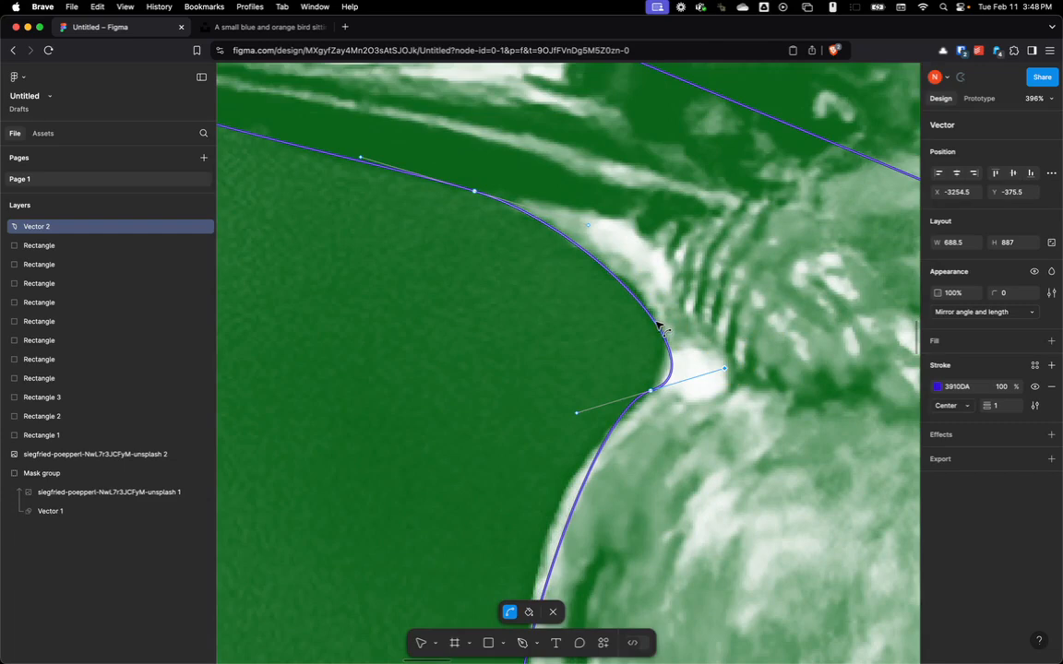
{"action": "left_click_drag", "start_coordinate": [656, 322], "coordinate": [654, 315]}
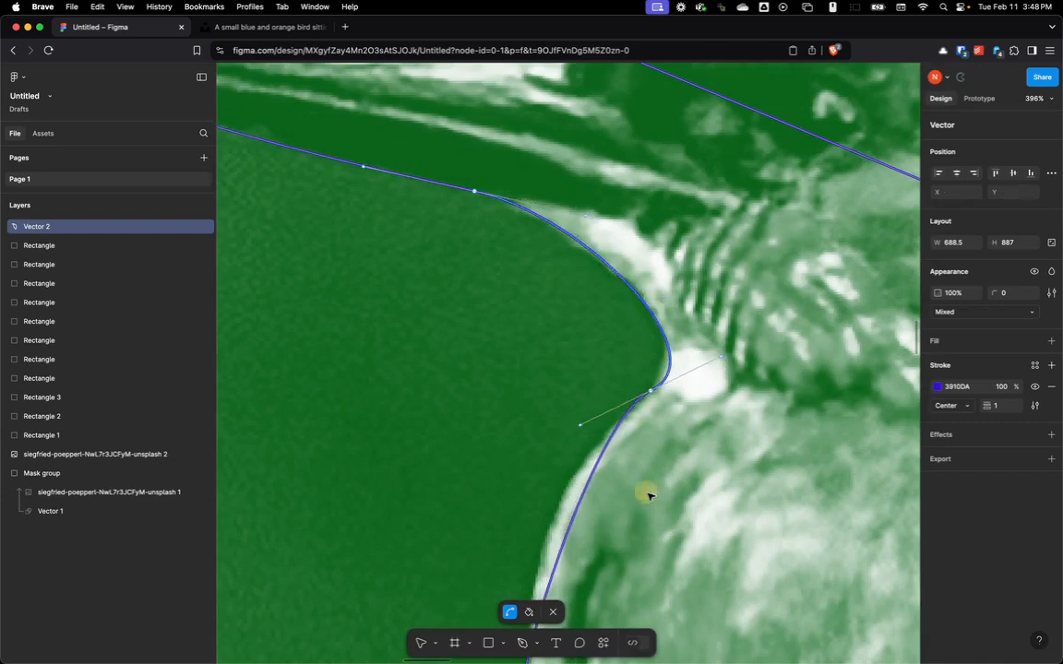
{"action": "left_click_drag", "start_coordinate": [648, 494], "coordinate": [683, 249]}
{"action": "mouse_move", "coordinate": [610, 304]}
{"action": "left_mouse_down"}
{"action": "mouse_move", "coordinate": [591, 280]}
{"action": "mouse_move", "coordinate": [586, 328]}
{"action": "mouse_move", "coordinate": [614, 302]}
{"action": "mouse_move", "coordinate": [598, 303]}
{"action": "left_mouse_up"}
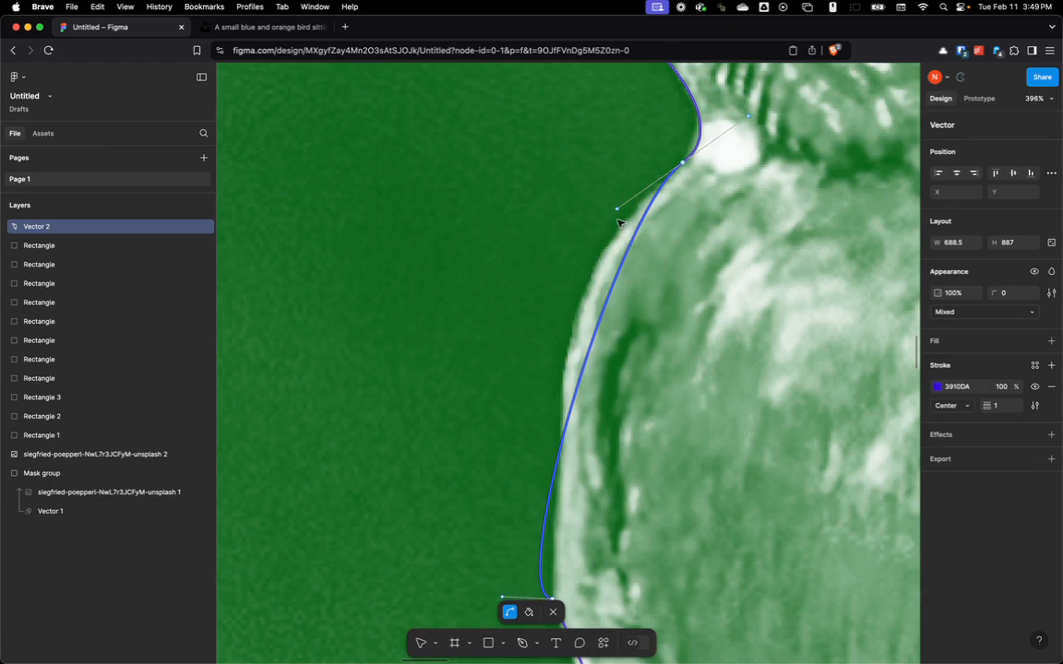
{"action": "left_click_drag", "start_coordinate": [616, 210], "coordinate": [595, 226]}
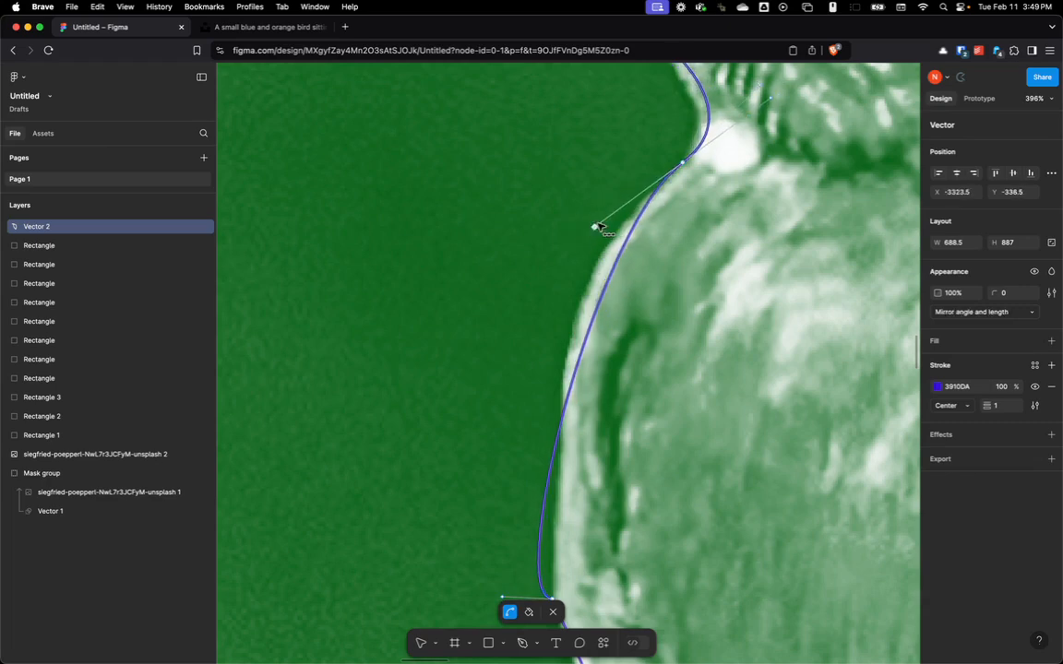
{"action": "left_click", "coordinate": [682, 164]}
{"action": "key", "text": "super+z"}
{"action": "left_click_drag", "start_coordinate": [723, 202], "coordinate": [701, 425]}
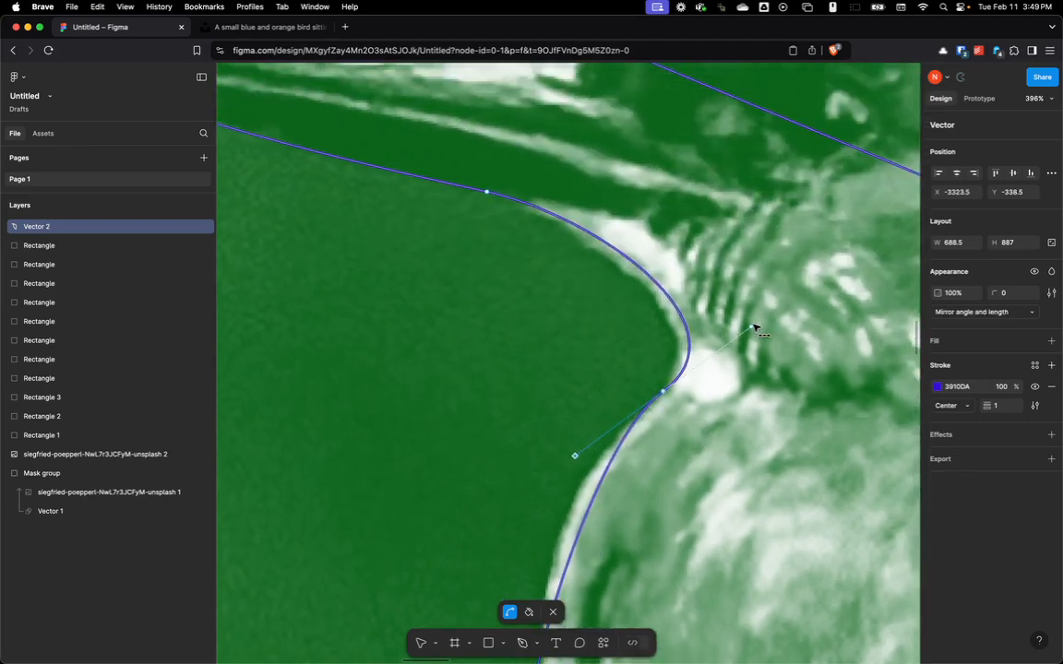
{"action": "left_click_drag", "start_coordinate": [754, 329], "coordinate": [726, 342]}
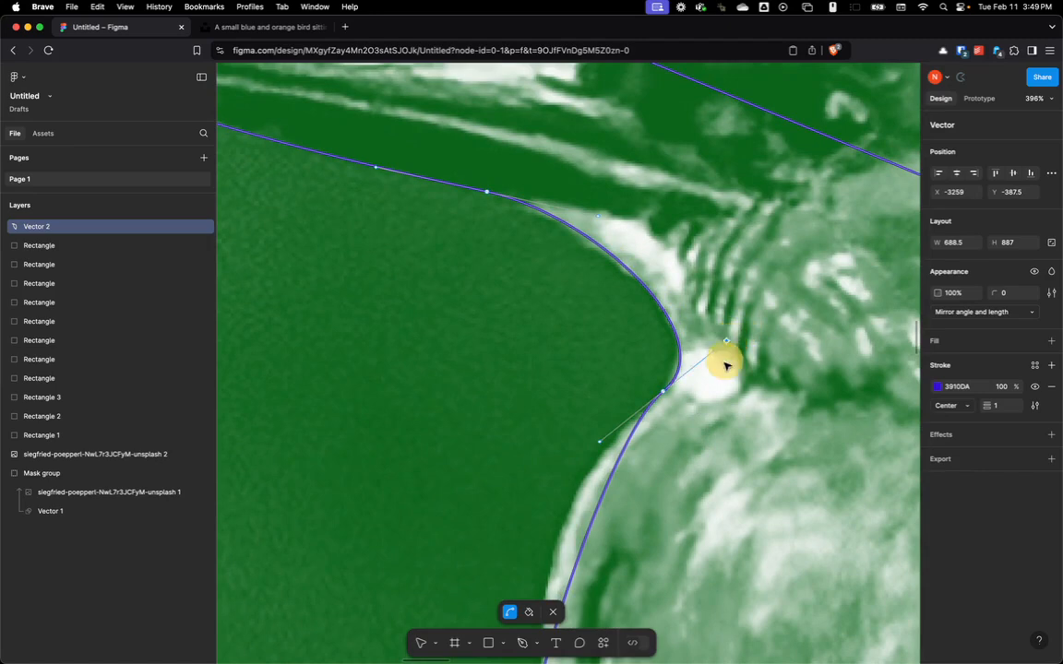
Step: Turn the curve handles of the anchor on the breast's left edge vertical and shorten them to smooth the contour
{"action": "scroll", "coordinate": [727, 366], "scroll_direction": "down", "scroll_amount": 10}
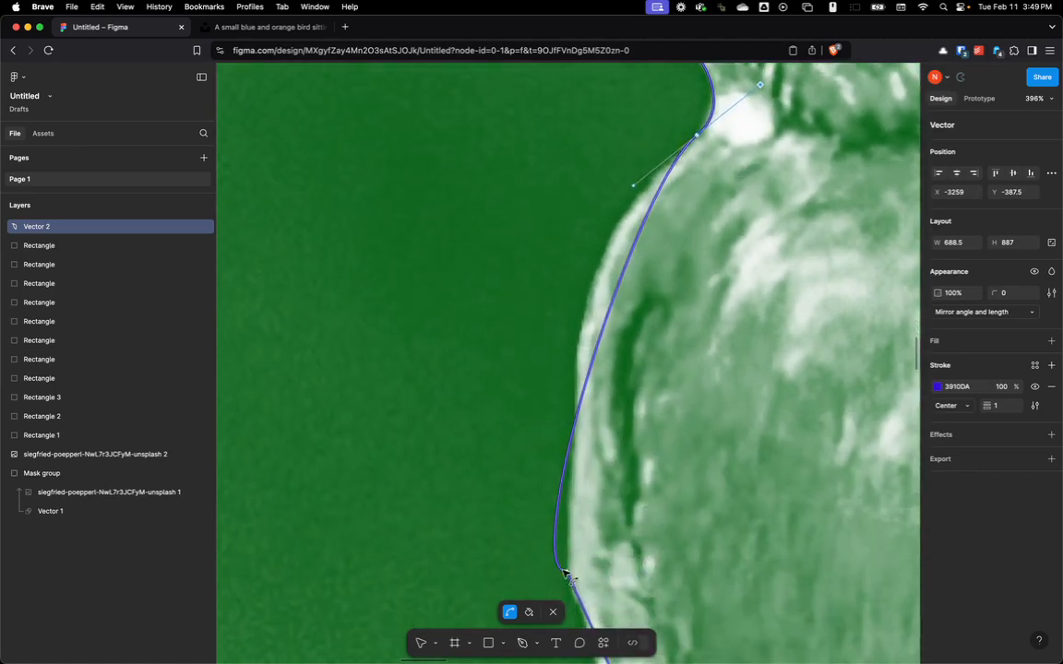
{"action": "left_click", "coordinate": [566, 574]}
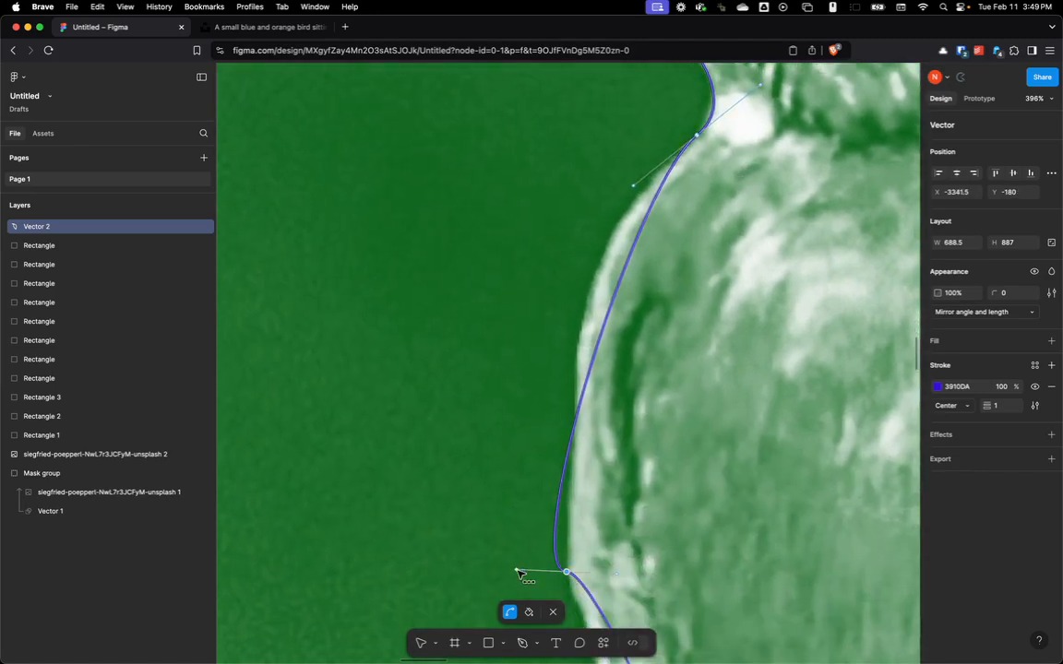
{"action": "left_click_drag", "start_coordinate": [518, 573], "coordinate": [558, 245]}
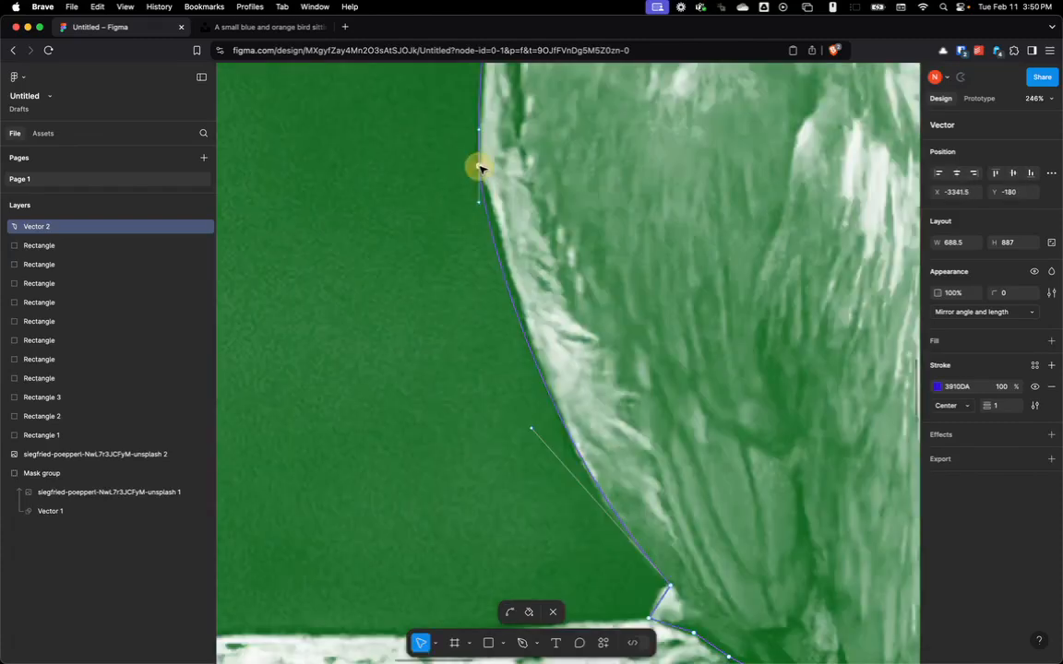
{"action": "left_click_drag", "start_coordinate": [479, 168], "coordinate": [483, 193]}
{"action": "scroll", "coordinate": [524, 148], "scroll_direction": "down", "scroll_amount": 5}
{"action": "left_click_drag", "start_coordinate": [546, 153], "coordinate": [505, 125]}
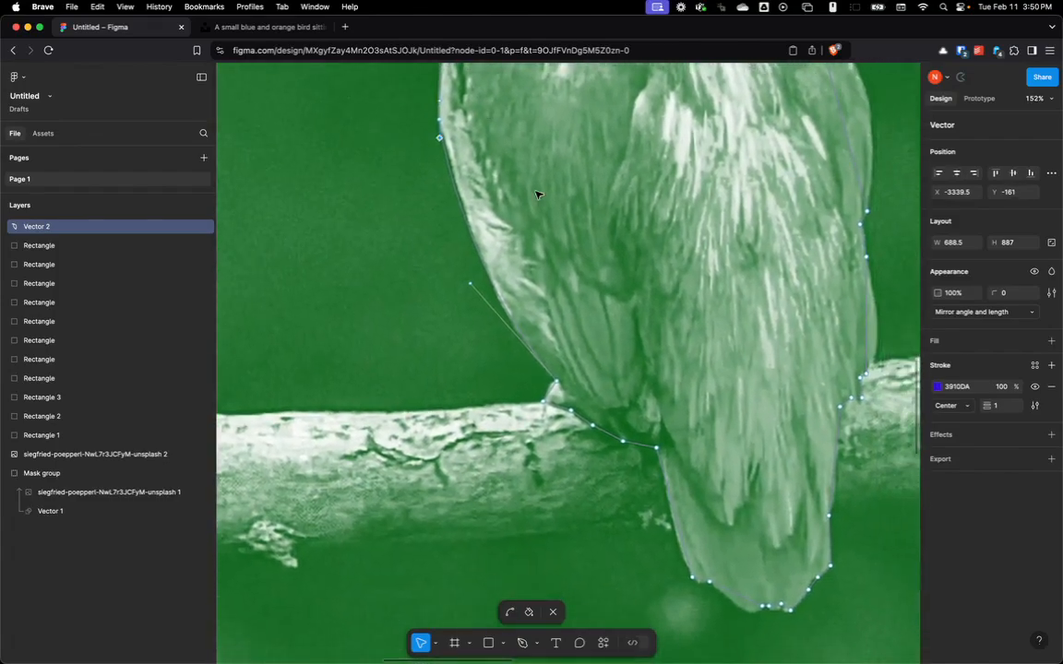
Step: Bend the short segment at the bird's foot outward around the white feather tuft above the branch
{"action": "scroll", "coordinate": [624, 229], "scroll_direction": "up", "scroll_amount": 10}
{"action": "scroll", "coordinate": [623, 230], "scroll_direction": "up", "scroll_amount": 3}
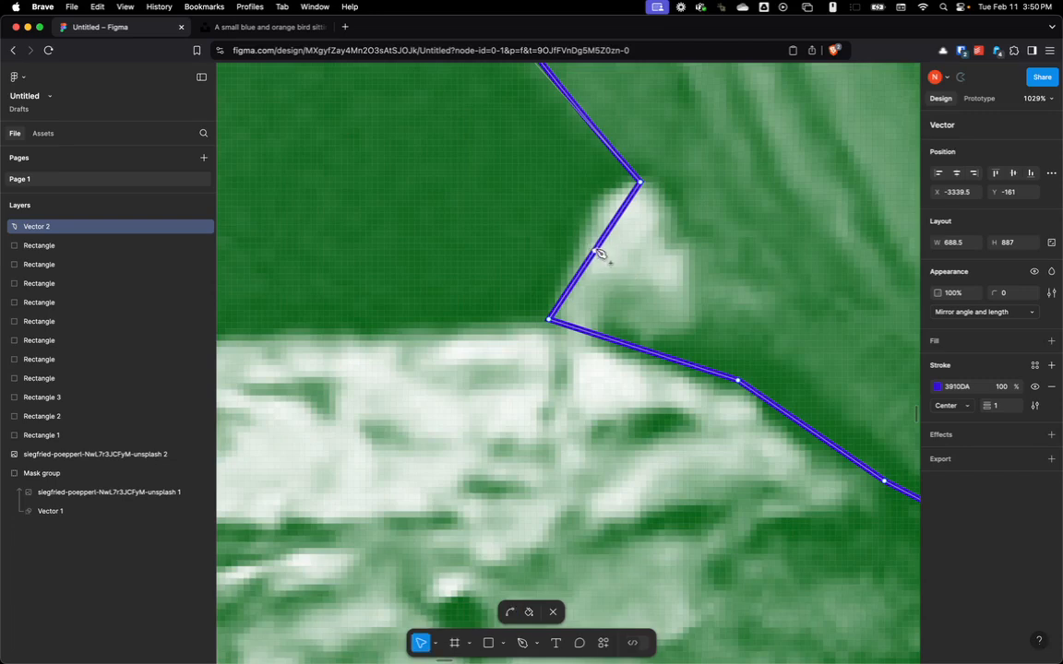
{"action": "left_click_drag", "start_coordinate": [595, 248], "coordinate": [582, 231]}
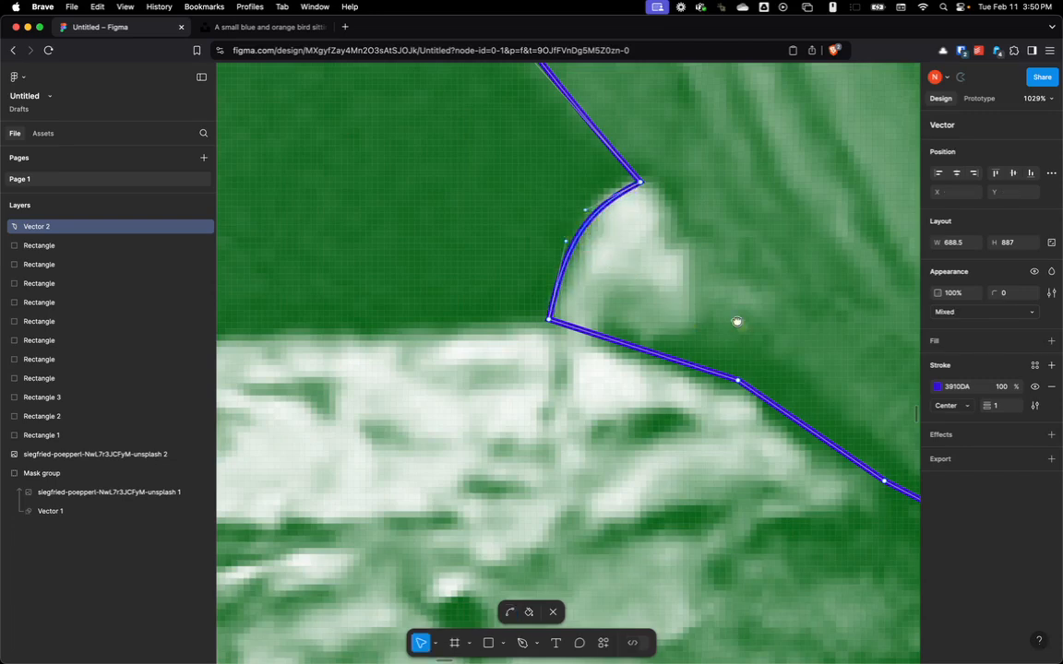
Step: Bend the outline segments between the foot and the tail to follow the belly's lower edge against the branch
{"action": "left_click_drag", "start_coordinate": [749, 341], "coordinate": [545, 123]}
{"action": "scroll", "coordinate": [544, 124], "scroll_direction": "down", "scroll_amount": 5}
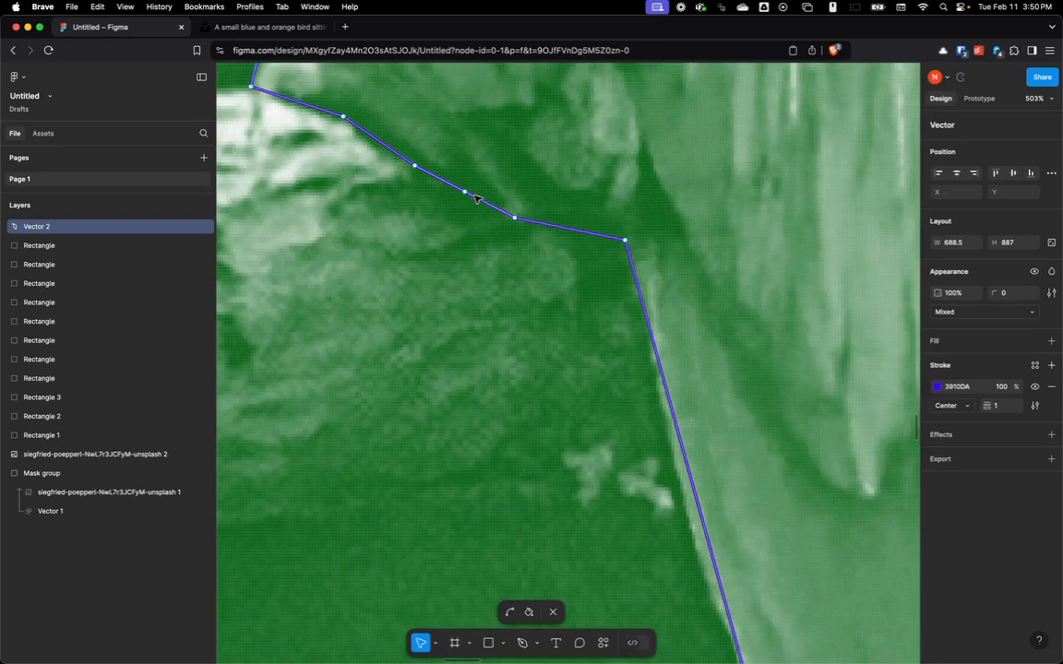
{"action": "left_click_drag", "start_coordinate": [472, 197], "coordinate": [451, 216]}
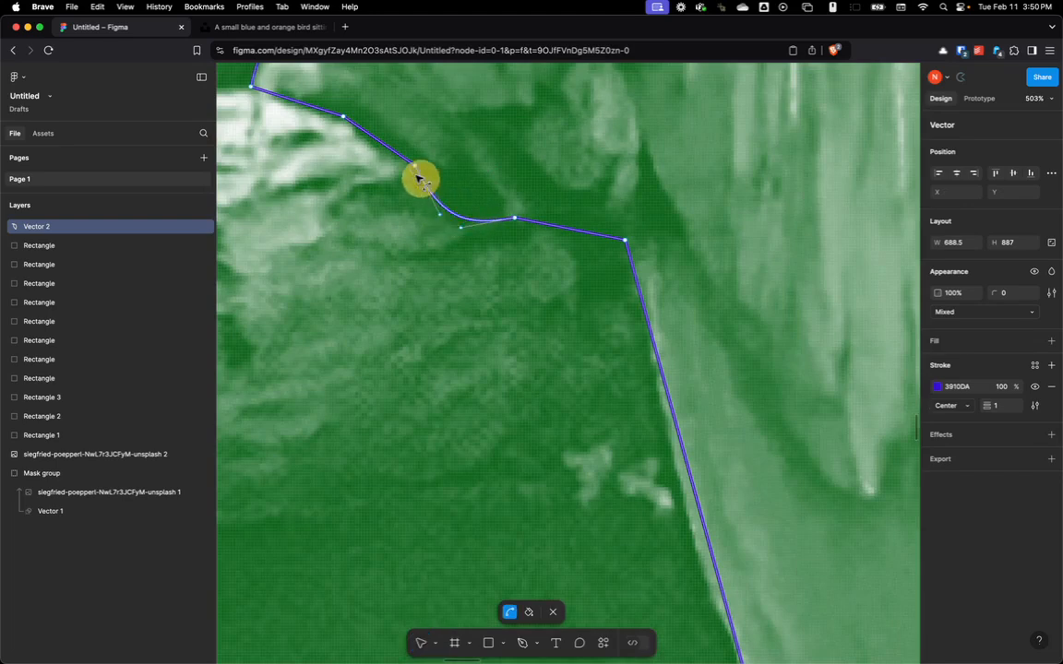
{"action": "left_click_drag", "start_coordinate": [385, 150], "coordinate": [377, 152]}
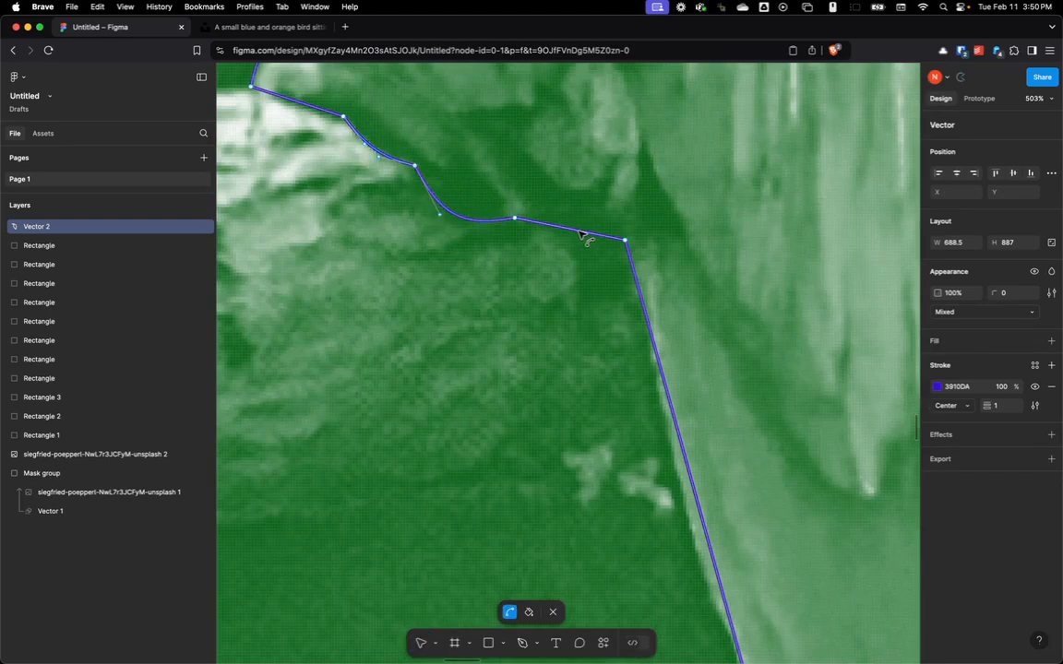
{"action": "left_click_drag", "start_coordinate": [580, 232], "coordinate": [594, 215]}
Step: Bend the outline along the tail's left edge and around its lower tip
{"action": "left_click_drag", "start_coordinate": [734, 380], "coordinate": [665, 129]}
{"action": "left_click_drag", "start_coordinate": [624, 239], "coordinate": [622, 265]}
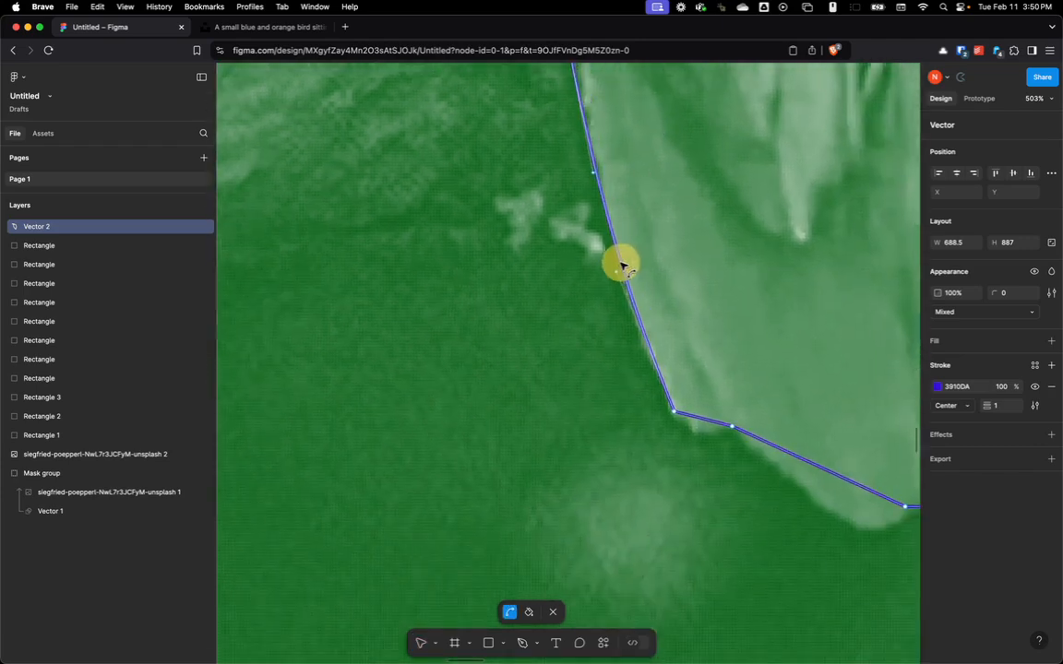
{"action": "scroll", "coordinate": [667, 235], "scroll_direction": "down", "scroll_amount": 5}
{"action": "left_click_drag", "start_coordinate": [743, 293], "coordinate": [543, 184]}
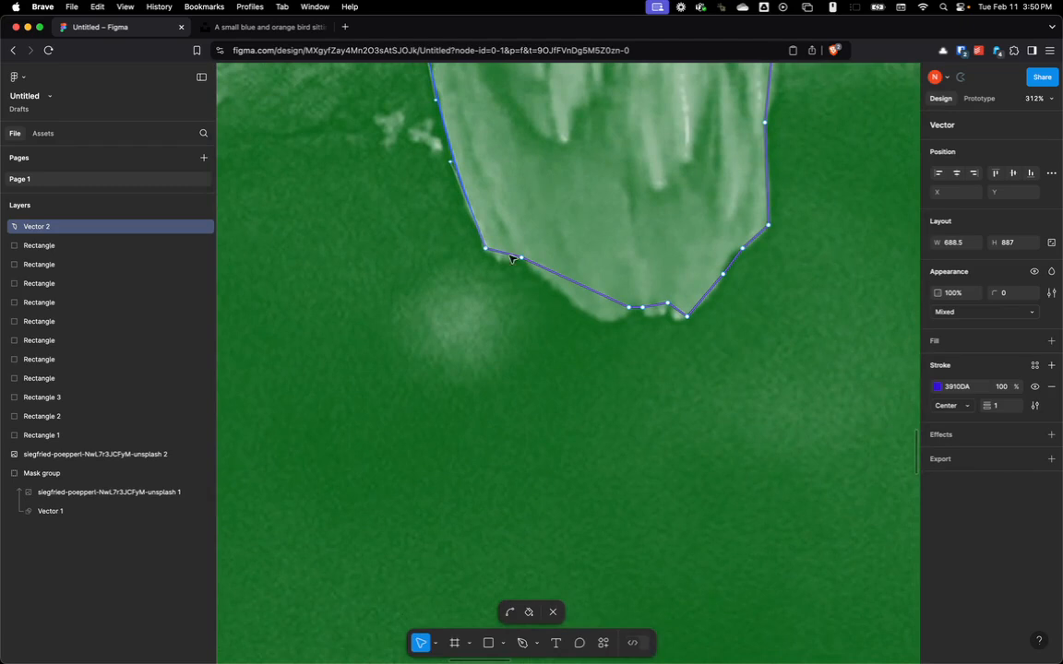
{"action": "left_click_drag", "start_coordinate": [506, 260], "coordinate": [503, 266]}
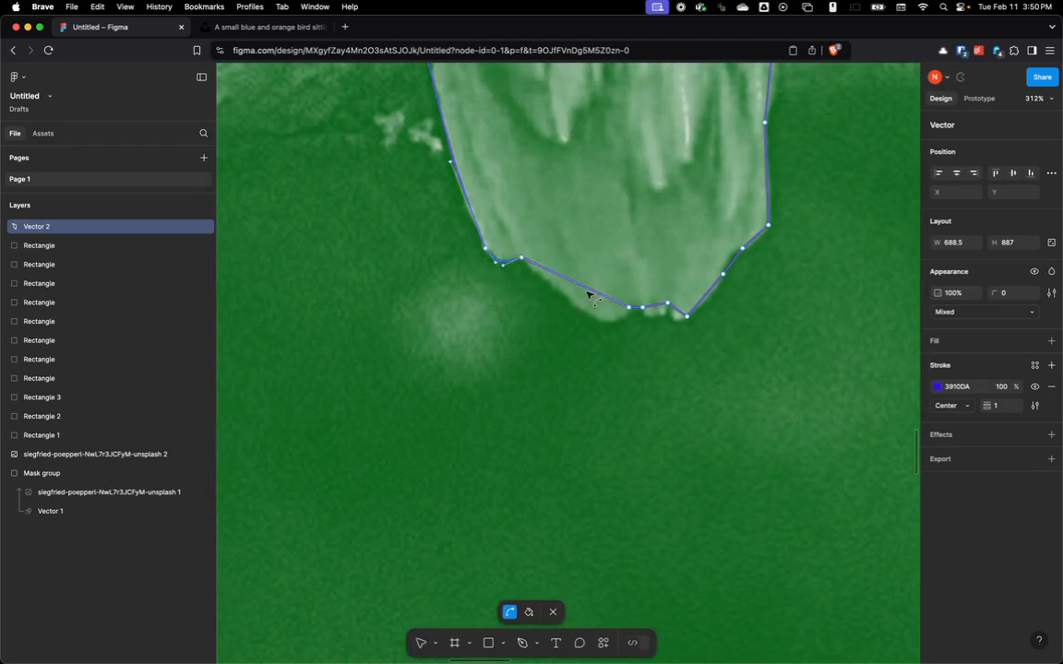
{"action": "left_click_drag", "start_coordinate": [584, 292], "coordinate": [778, 211]}
Step: Bend the segments on the tail's right edge slightly outward to follow the feathers up towards the branch
{"action": "scroll", "coordinate": [789, 147], "scroll_direction": "up", "scroll_amount": 10}
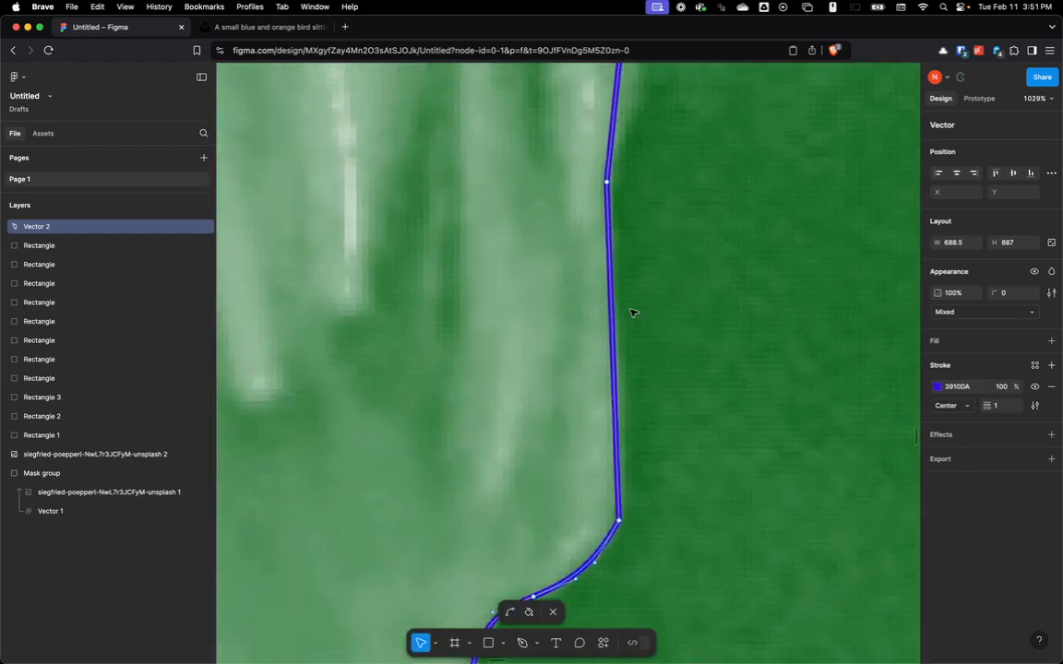
{"action": "key", "text": "super"}
{"action": "left_click_drag", "start_coordinate": [614, 314], "coordinate": [622, 312]}
{"action": "scroll", "coordinate": [719, 195], "scroll_direction": "down", "scroll_amount": 3}
{"action": "left_click_drag", "start_coordinate": [722, 194], "coordinate": [683, 437]}
{"action": "scroll", "coordinate": [650, 401], "scroll_direction": "up", "scroll_amount": 2}
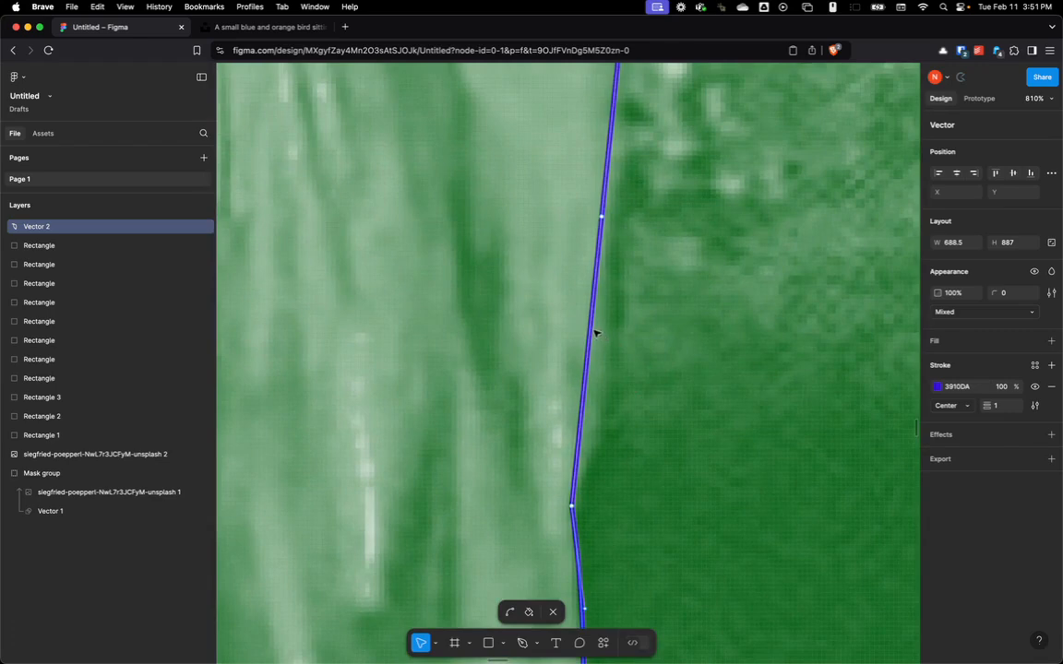
{"action": "scroll", "coordinate": [643, 295], "scroll_direction": "down", "scroll_amount": 5}
{"action": "left_click_drag", "start_coordinate": [611, 301], "coordinate": [616, 325]}
{"action": "scroll", "coordinate": [616, 325], "scroll_direction": "up", "scroll_amount": 5}
{"action": "scroll", "coordinate": [546, 548], "scroll_direction": "down", "scroll_amount": 3}
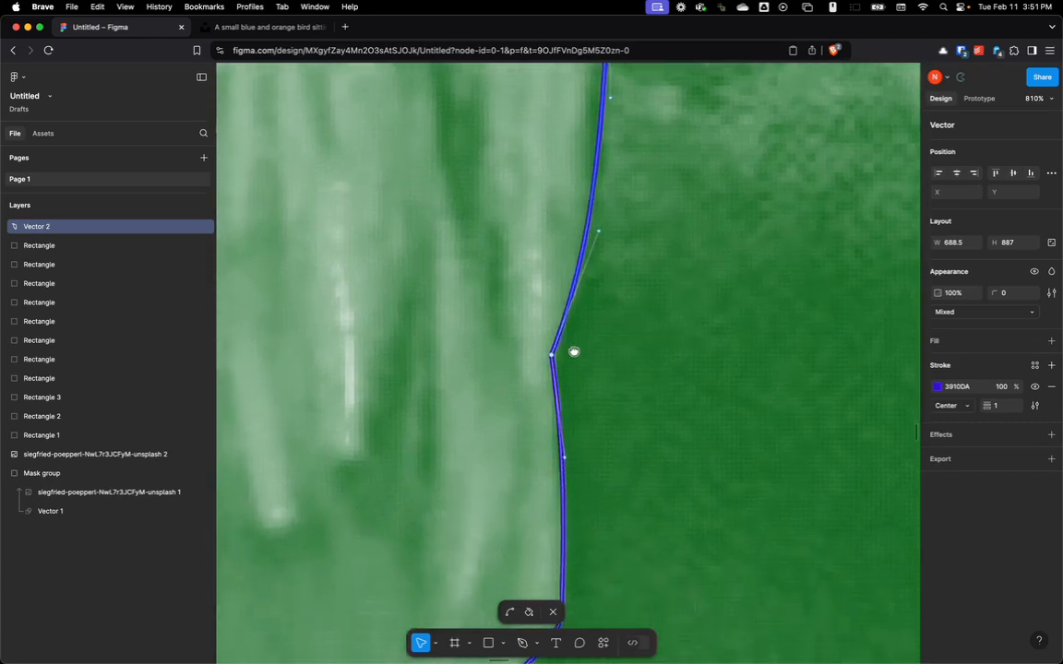
Step: Curve the short diagonal segment where the tail meets the branch, and lower the neighbouring corner point with a corner radius of 2
{"action": "scroll", "coordinate": [574, 351], "scroll_direction": "up", "scroll_amount": 5}
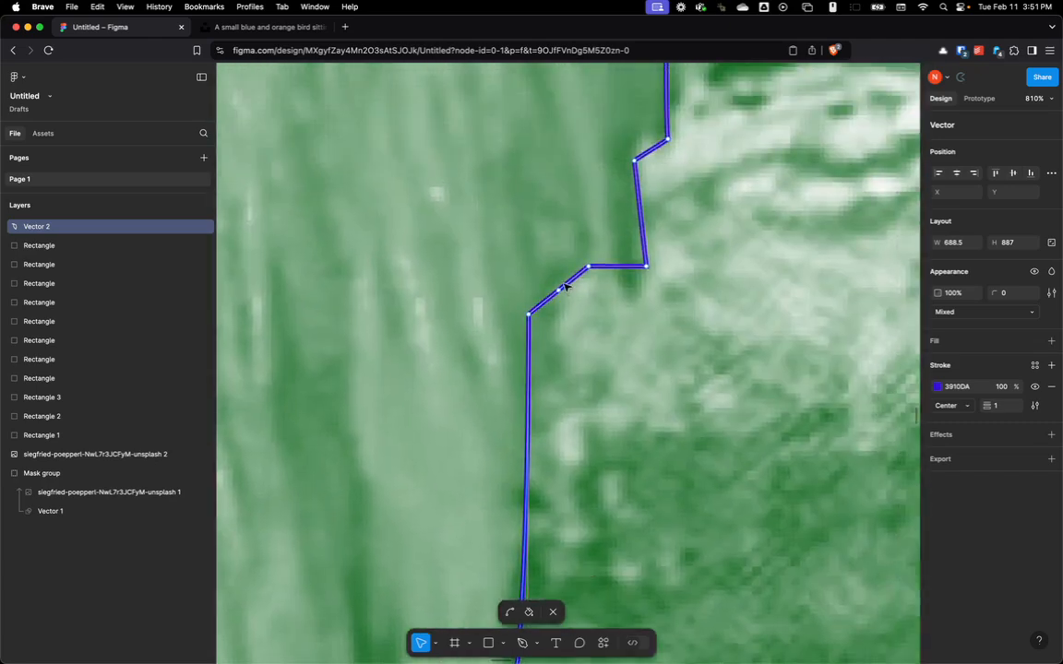
{"action": "left_click_drag", "start_coordinate": [565, 289], "coordinate": [553, 278]}
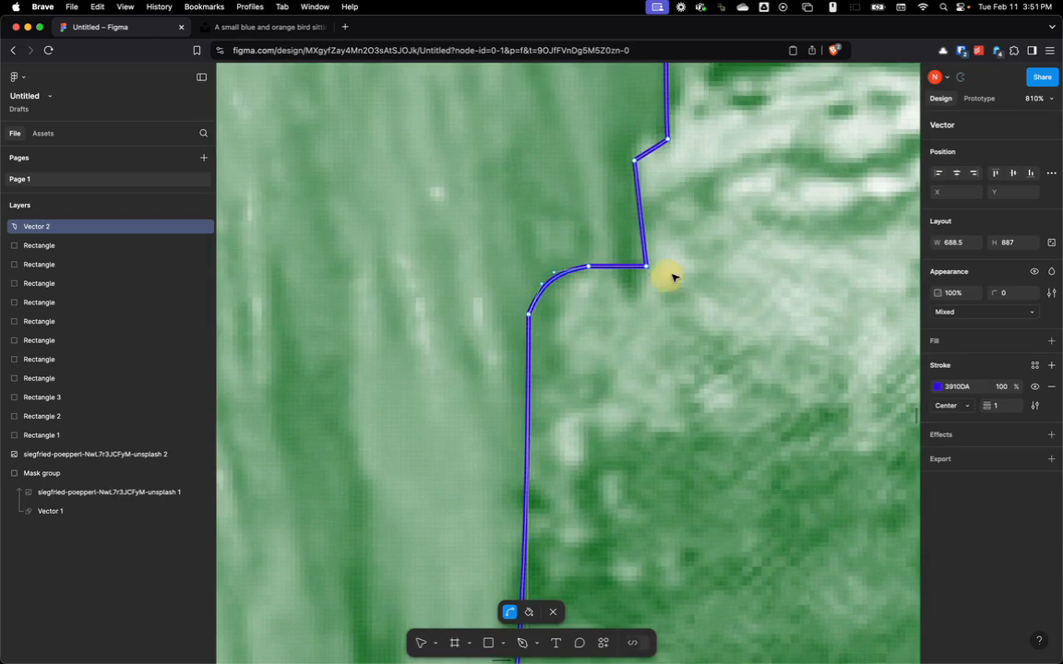
{"action": "key", "text": "v"}
{"action": "left_click_drag", "start_coordinate": [645, 268], "coordinate": [638, 290]}
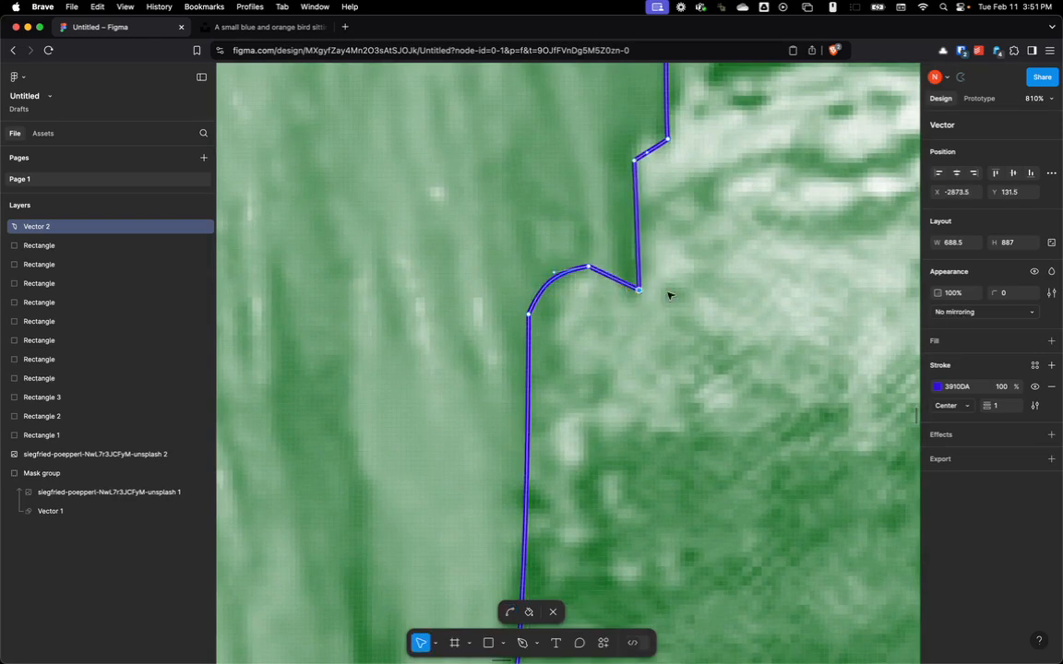
{"action": "left_click", "coordinate": [605, 281]}
{"action": "left_click_drag", "start_coordinate": [993, 293], "coordinate": [1041, 292]}
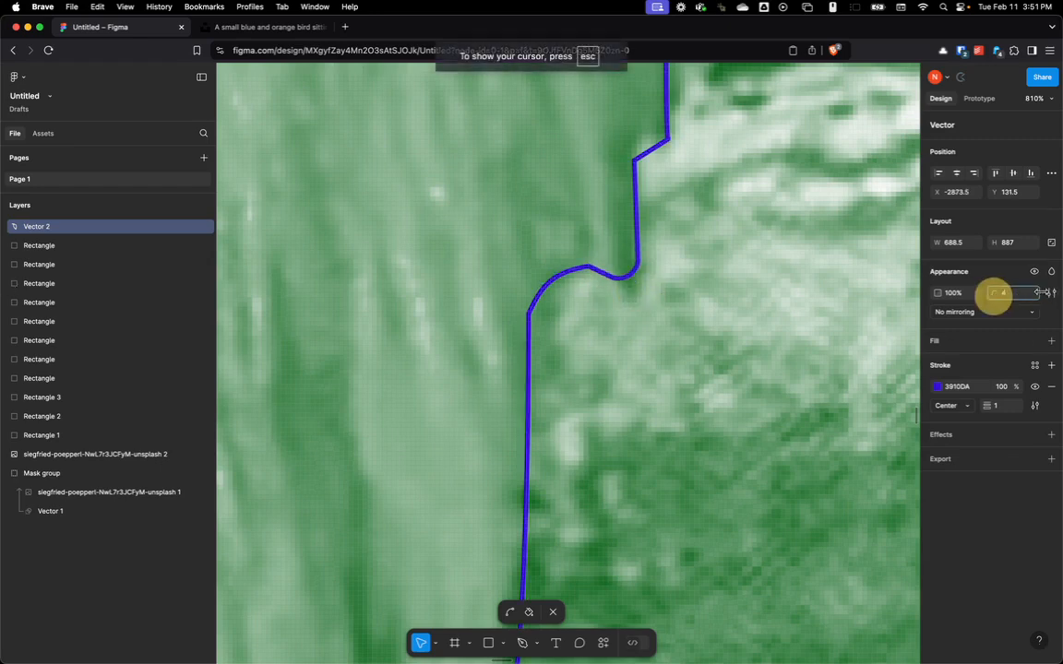
Step: Bend the short segment at the branch's upper edge and the long segment above it outward along the body's right edge
{"action": "scroll", "coordinate": [697, 375], "scroll_direction": "up", "scroll_amount": 3}
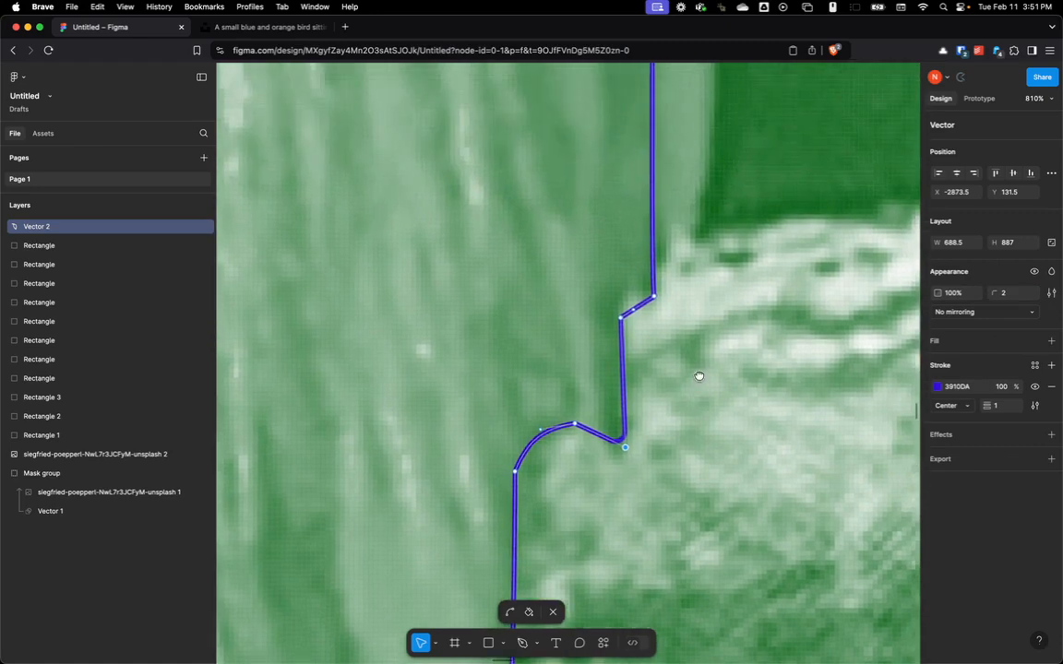
{"action": "mouse_move", "coordinate": [638, 312]}
{"action": "left_mouse_down"}
{"action": "mouse_move", "coordinate": [631, 296]}
{"action": "mouse_move", "coordinate": [654, 305]}
{"action": "left_mouse_up"}
{"action": "scroll", "coordinate": [652, 297], "scroll_direction": "down", "scroll_amount": 5}
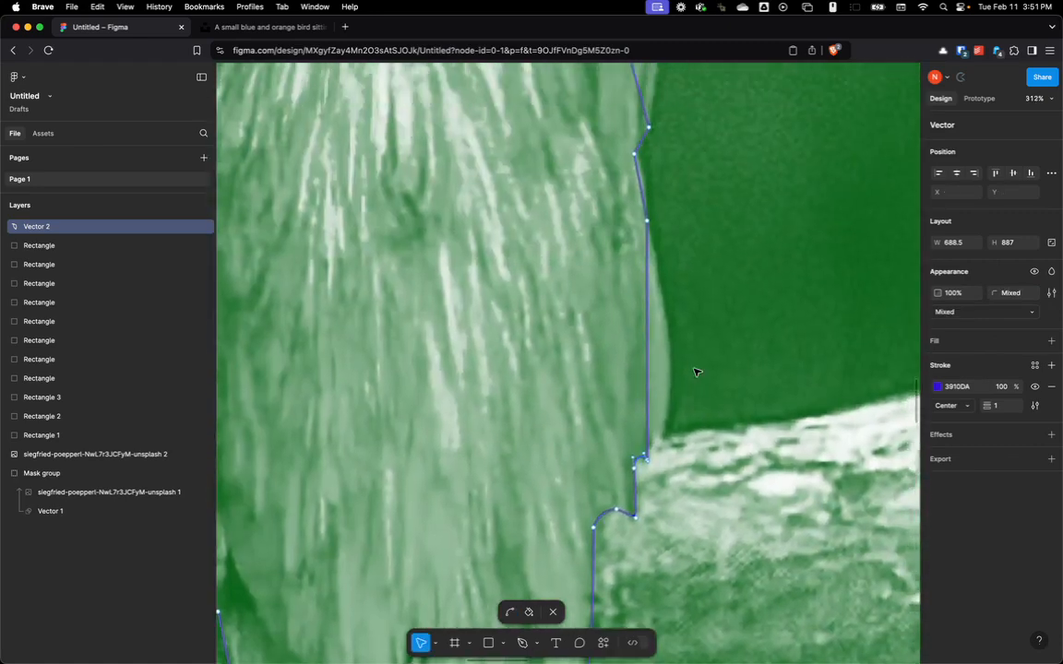
{"action": "key", "text": "super"}
{"action": "left_click_drag", "start_coordinate": [661, 364], "coordinate": [673, 353]}
{"action": "left_click_drag", "start_coordinate": [675, 460], "coordinate": [668, 460]}
Step: Curve the small segments at the notch on the body's right side and bend the long segment above outward along the back
{"action": "left_click_drag", "start_coordinate": [713, 293], "coordinate": [694, 515]}
{"action": "left_click", "coordinate": [628, 416]}
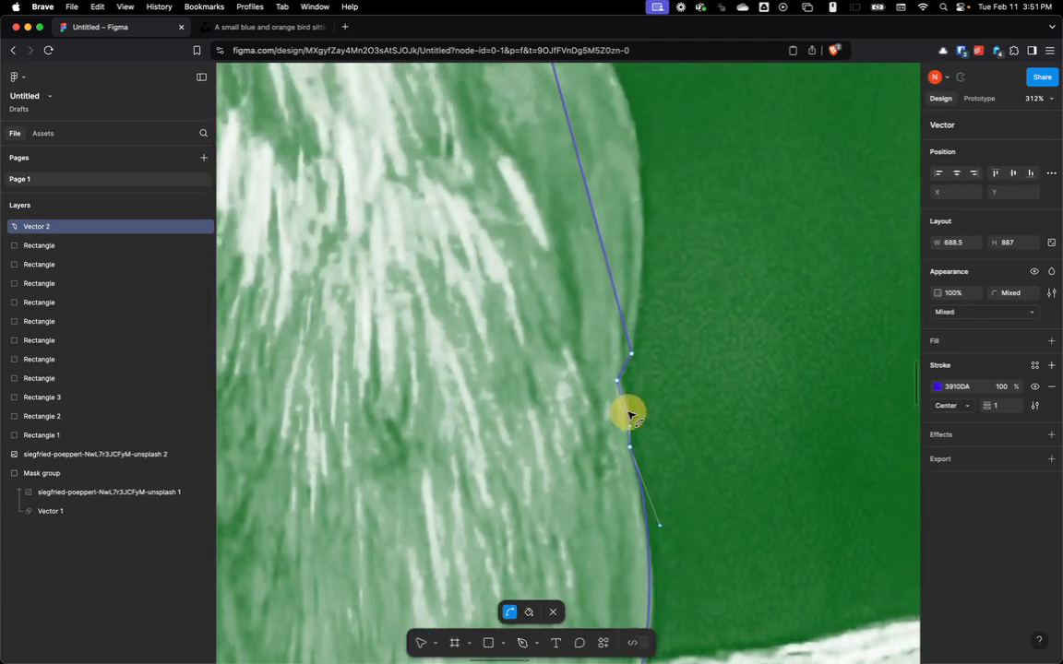
{"action": "left_click", "coordinate": [623, 367]}
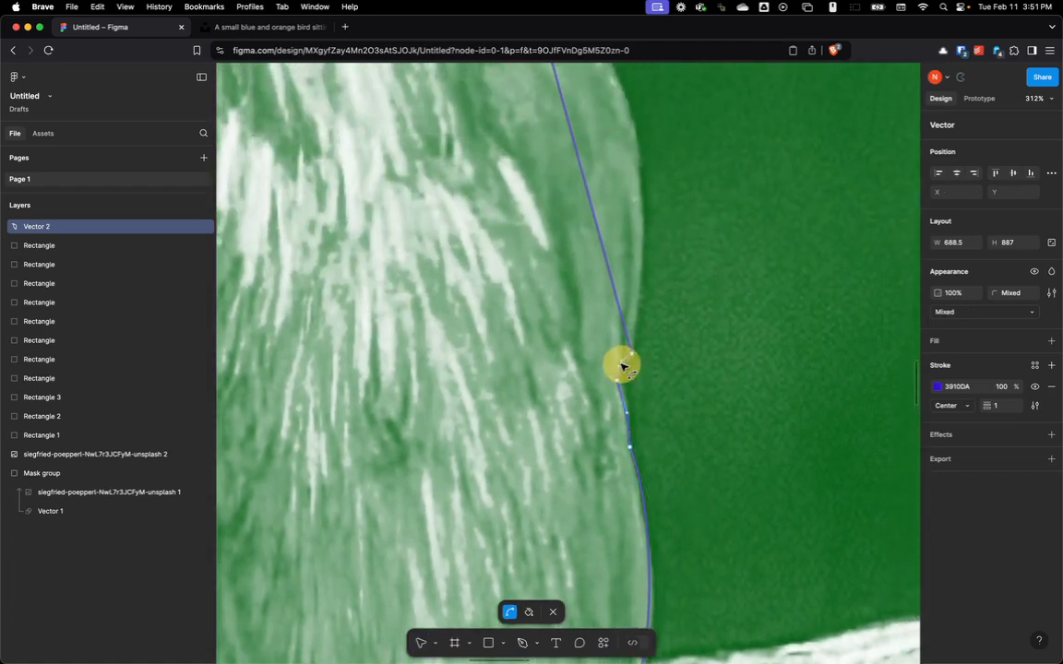
{"action": "left_click_drag", "start_coordinate": [639, 209], "coordinate": [677, 492]}
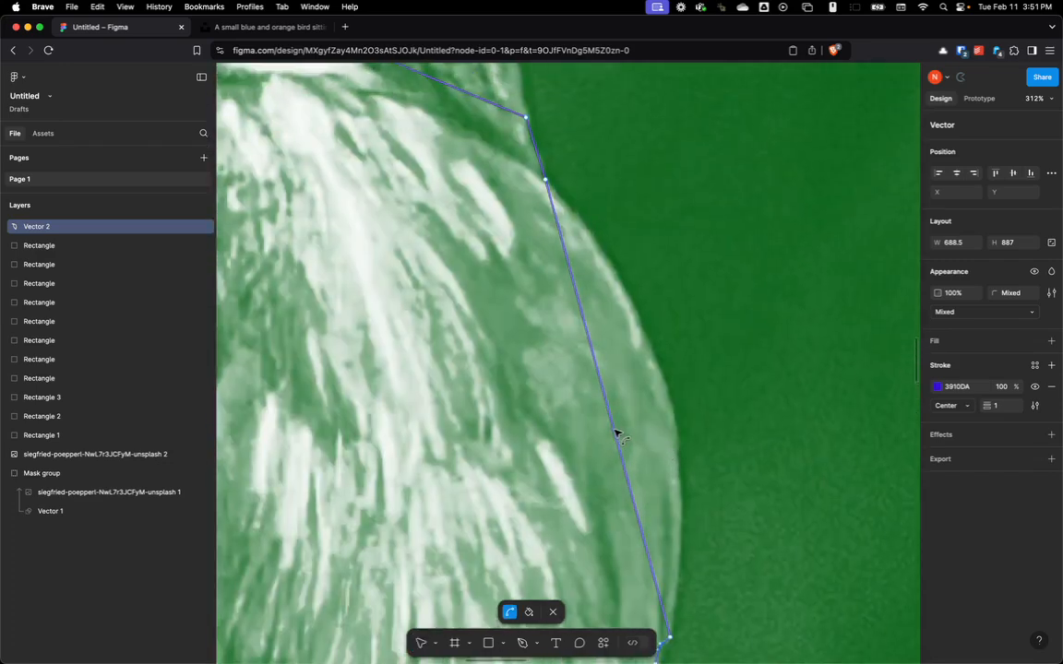
{"action": "left_click_drag", "start_coordinate": [616, 433], "coordinate": [671, 413]}
Step: Bend the segment between the nape and the beak over the head and adjust both curve handles to follow the crown
{"action": "left_click_drag", "start_coordinate": [672, 207], "coordinate": [809, 529]}
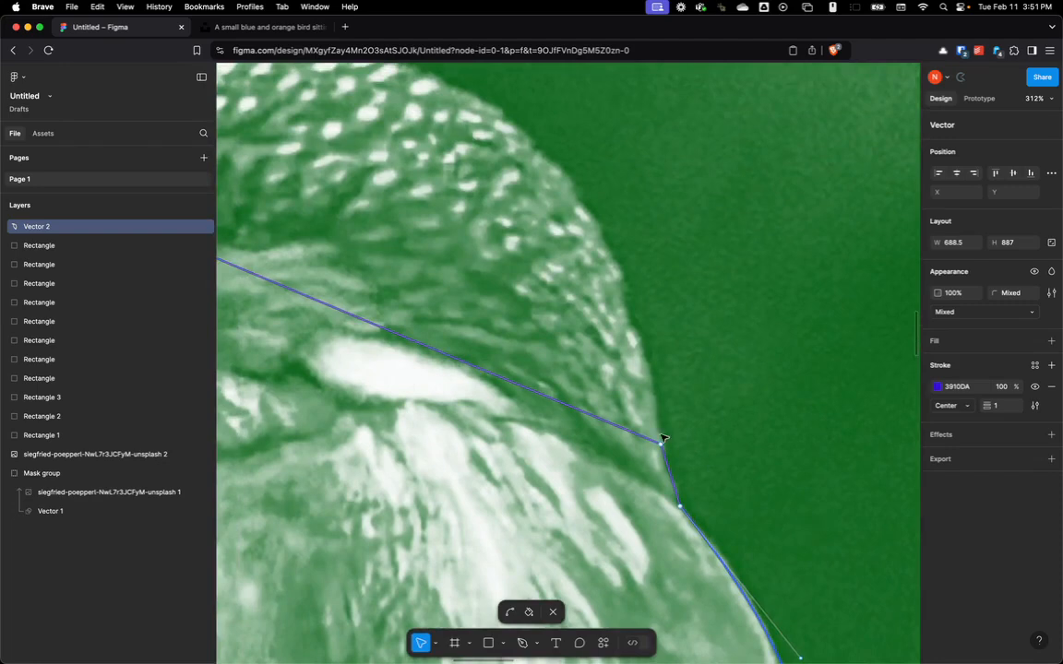
{"action": "scroll", "coordinate": [572, 295], "scroll_direction": "down", "scroll_amount": 5}
{"action": "left_click_drag", "start_coordinate": [572, 370], "coordinate": [611, 274]}
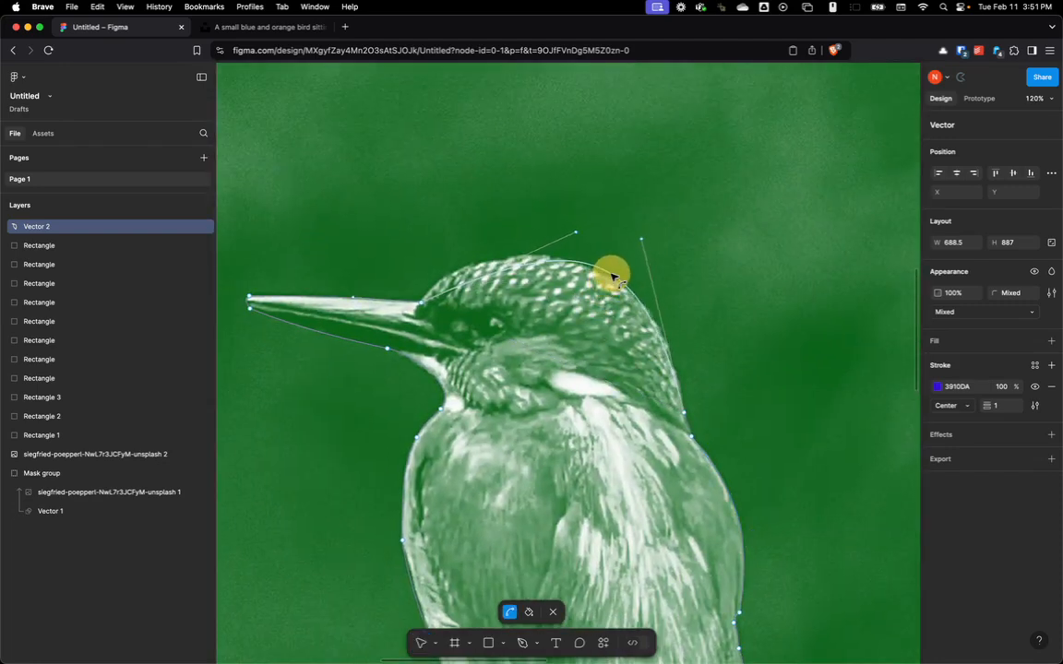
{"action": "left_click", "coordinate": [569, 236], "text": "super"}
{"action": "left_click_drag", "start_coordinate": [578, 234], "coordinate": [520, 220]}
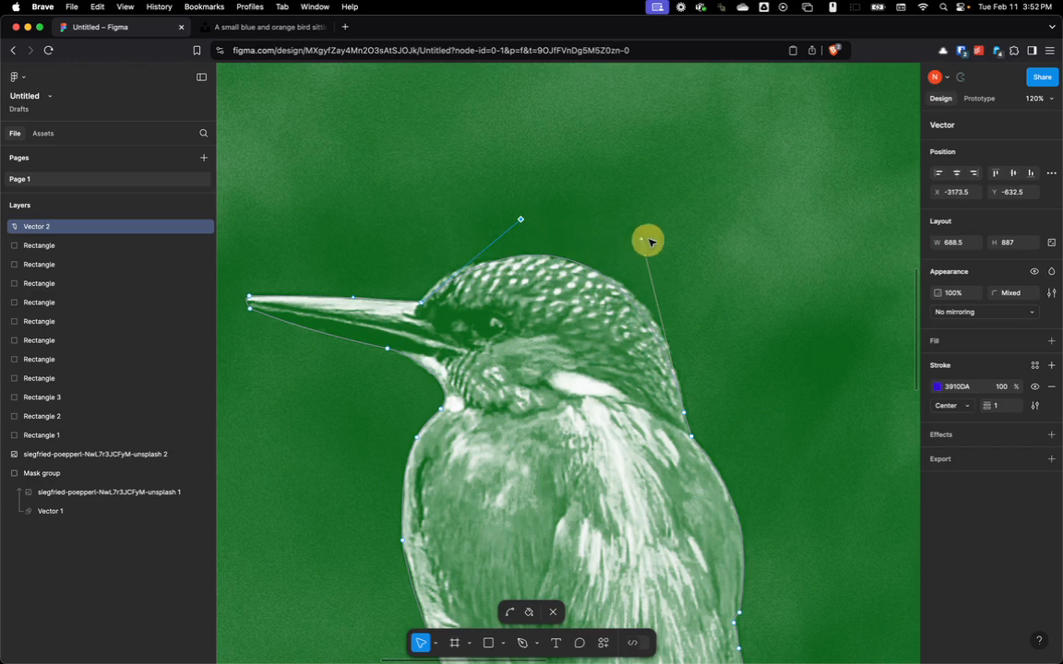
{"action": "left_click_drag", "start_coordinate": [642, 239], "coordinate": [651, 208]}
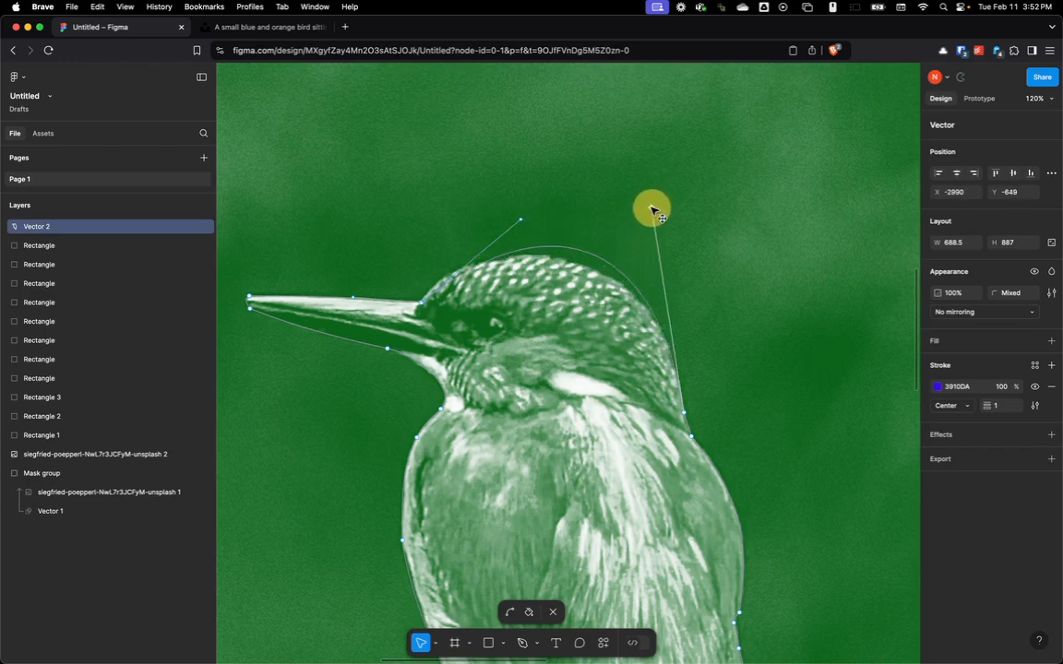
{"action": "left_click_drag", "start_coordinate": [521, 219], "coordinate": [447, 242]}
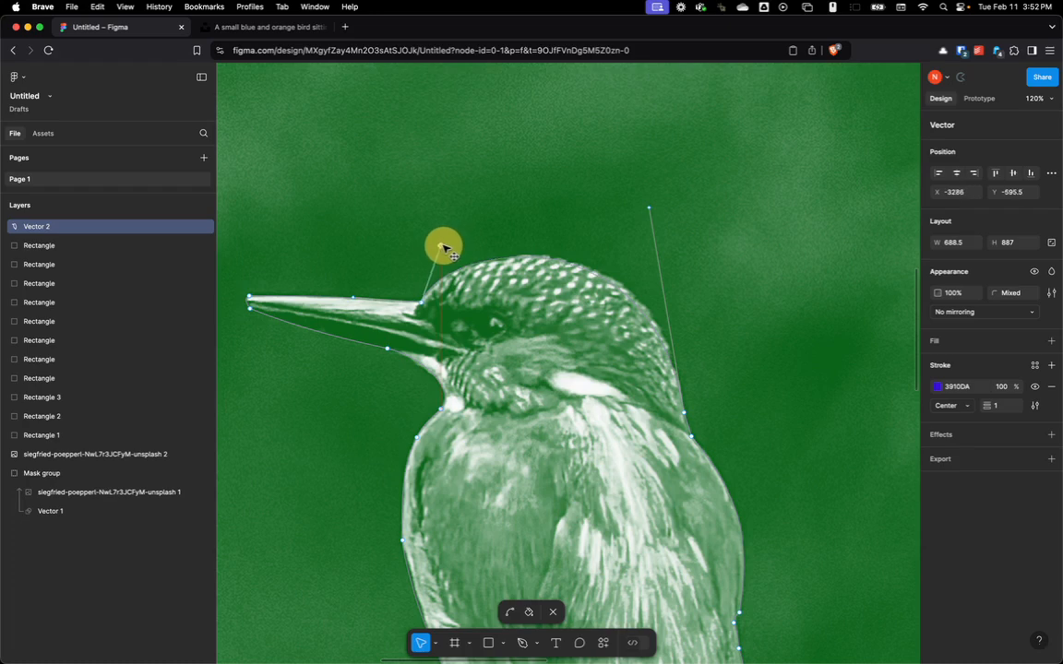
Step: Fine-tune both curve handles of the head segment so the outline hugs the kingfisher's crown from nape to beak
{"action": "left_click_drag", "start_coordinate": [650, 210], "coordinate": [652, 193]}
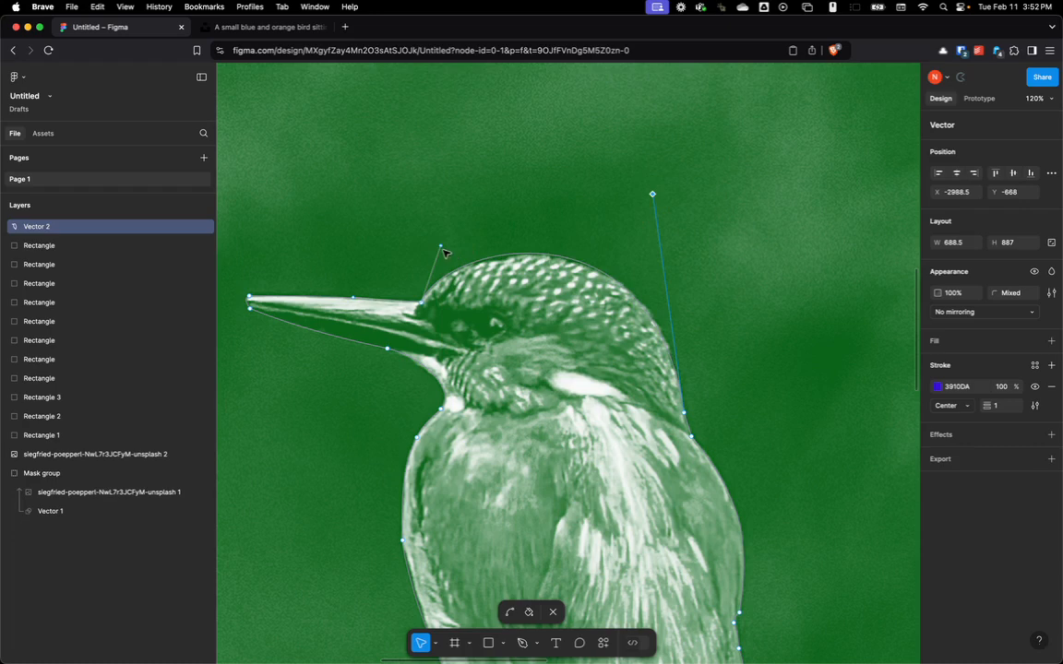
{"action": "left_click_drag", "start_coordinate": [441, 248], "coordinate": [437, 255]}
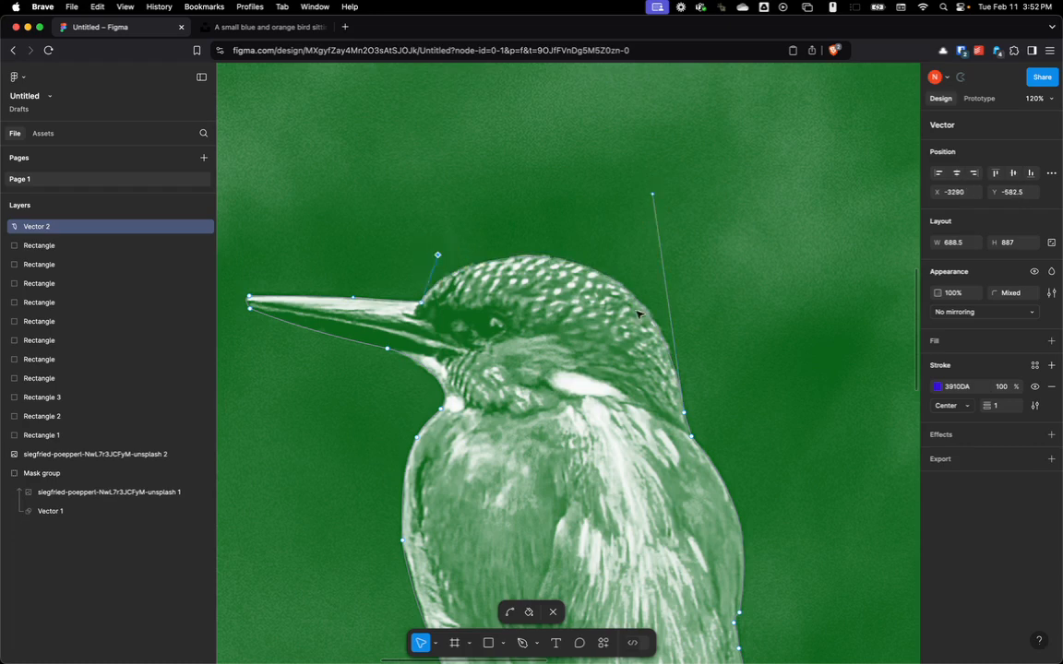
Step: Add a solid D9D9D9 fill to the closed kingfisher outline and leave vector editing
{"action": "scroll", "coordinate": [707, 355], "scroll_direction": "down", "scroll_amount": 5}
{"action": "left_click_drag", "start_coordinate": [805, 298], "coordinate": [702, 147]}
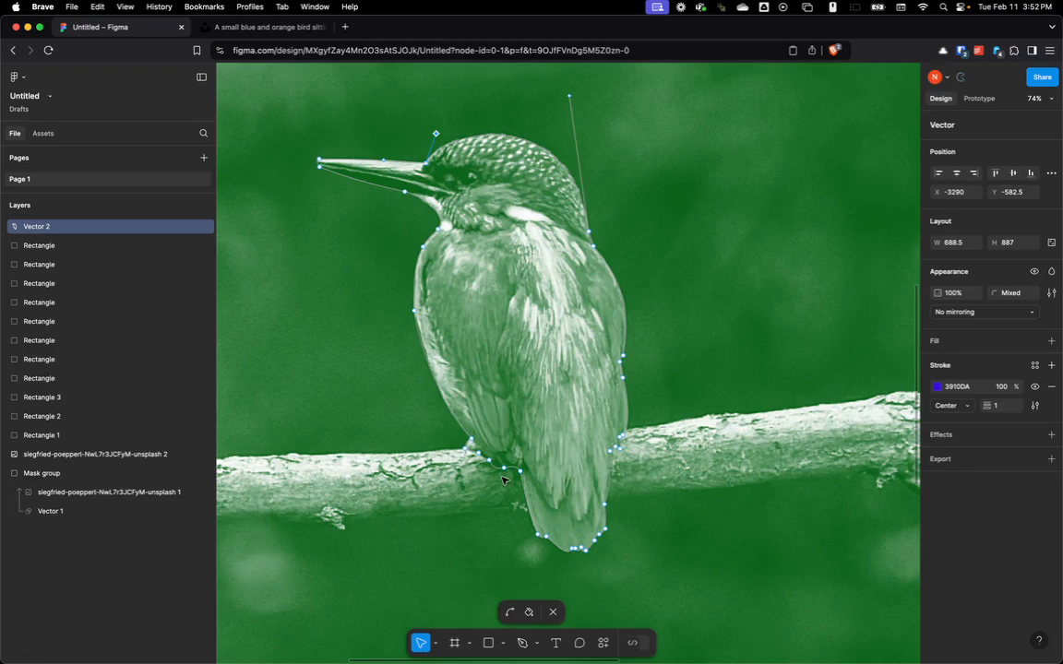
{"action": "left_click", "coordinate": [1051, 341]}
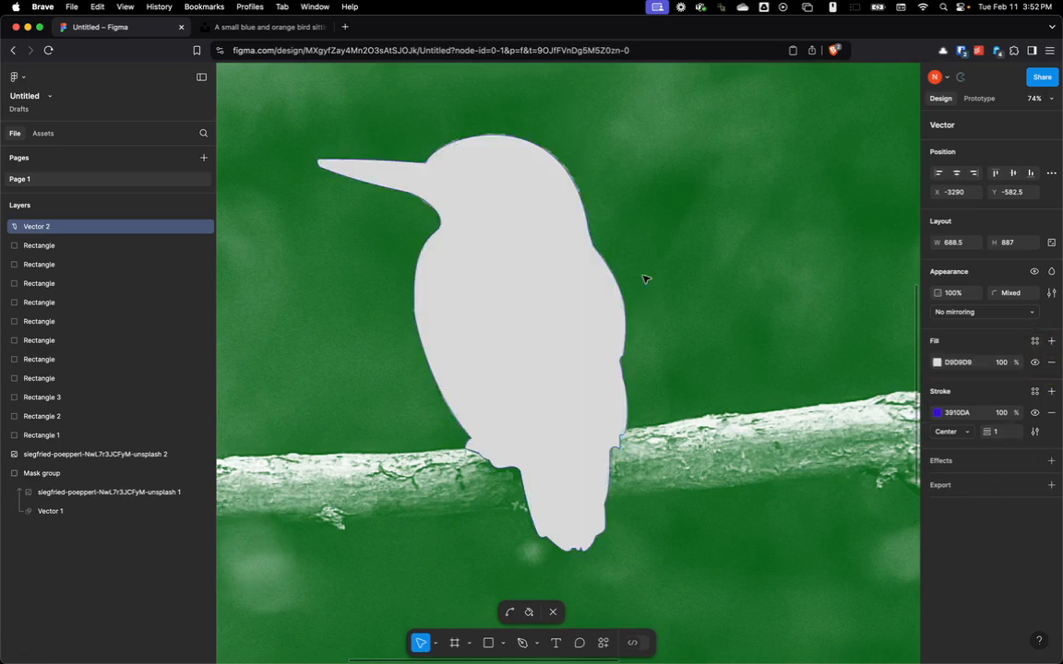
{"action": "scroll", "coordinate": [749, 291], "scroll_direction": "down", "scroll_amount": 5}
{"action": "scroll", "coordinate": [596, 286], "scroll_direction": "down", "scroll_amount": 3}
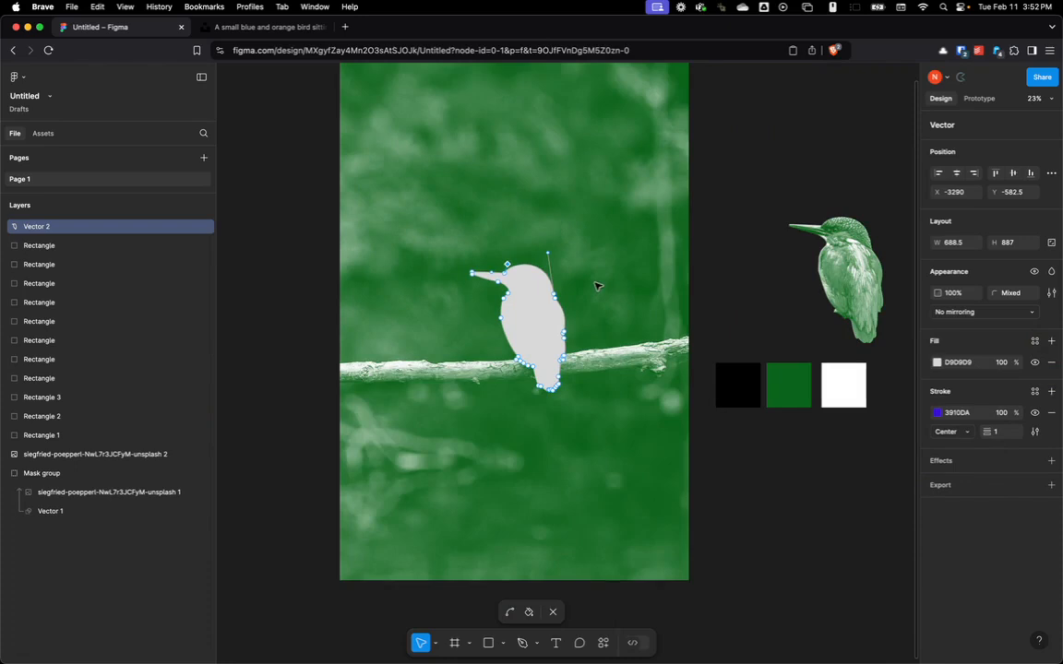
{"action": "left_click", "coordinate": [619, 323]}
{"action": "left_click", "coordinate": [352, 283]}
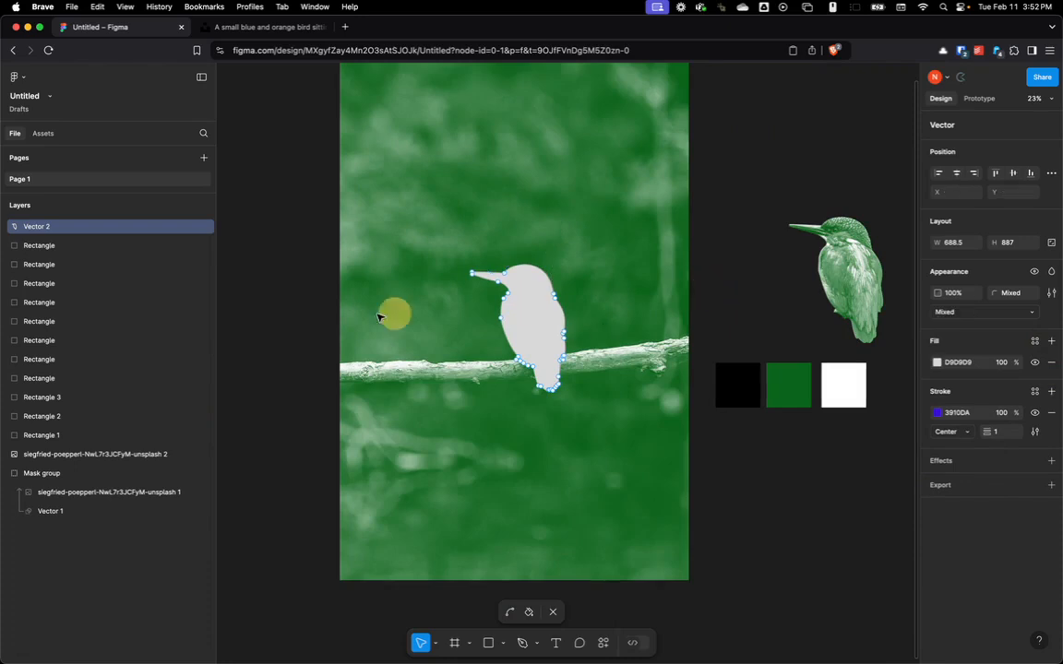
{"action": "left_click", "coordinate": [282, 277]}
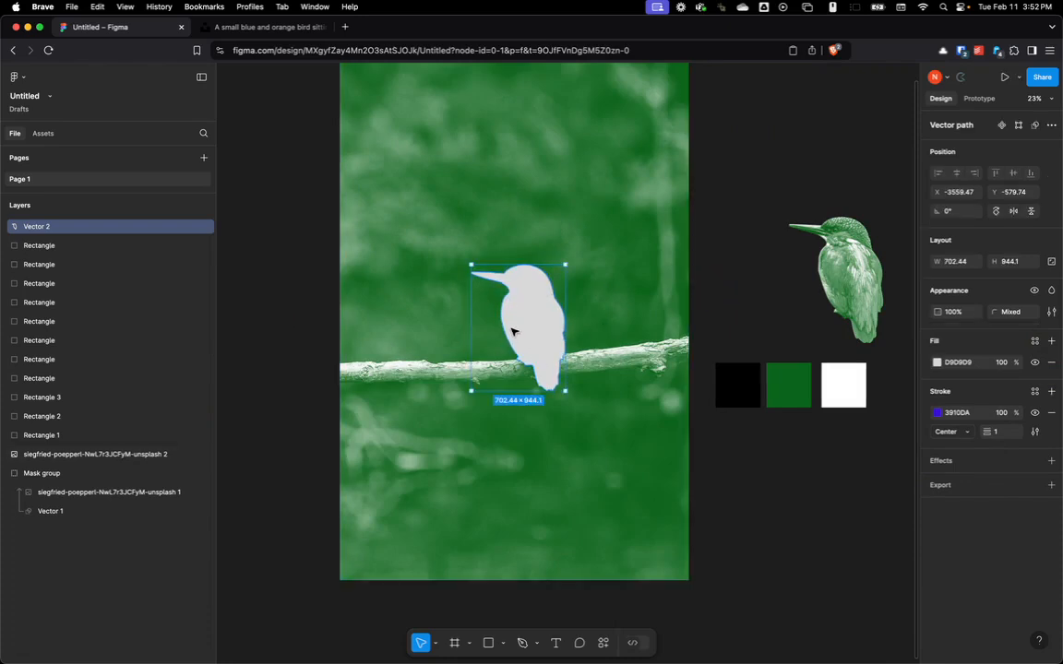
Step: Send the filled kingfisher silhouette to the back, behind the green duotone photo, and clear the selection
{"action": "left_click", "coordinate": [494, 208]}
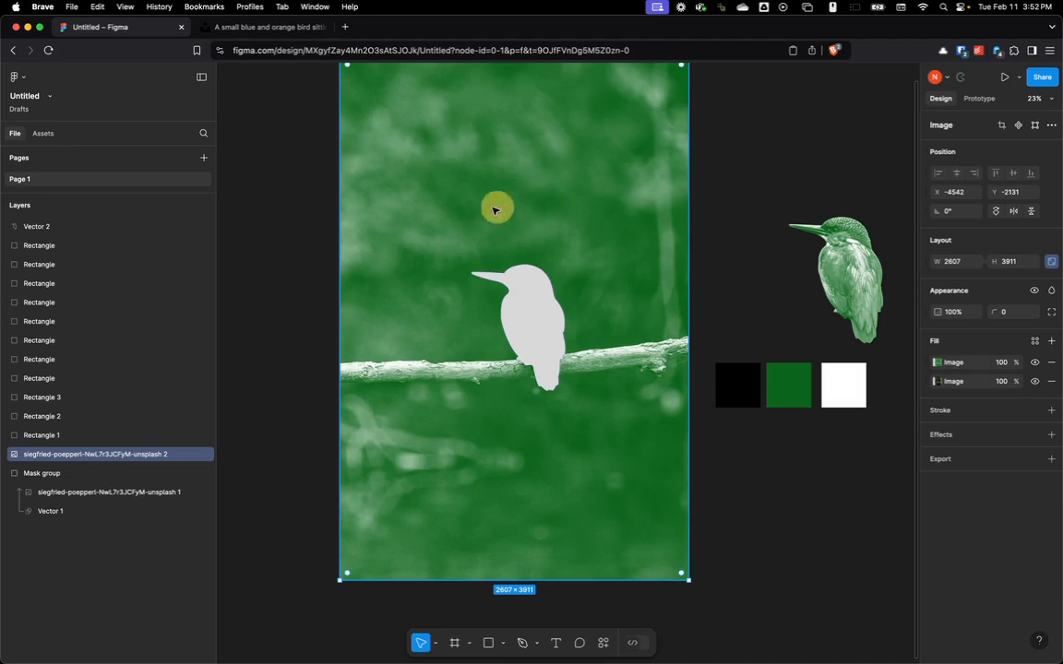
{"action": "right_click", "coordinate": [526, 282]}
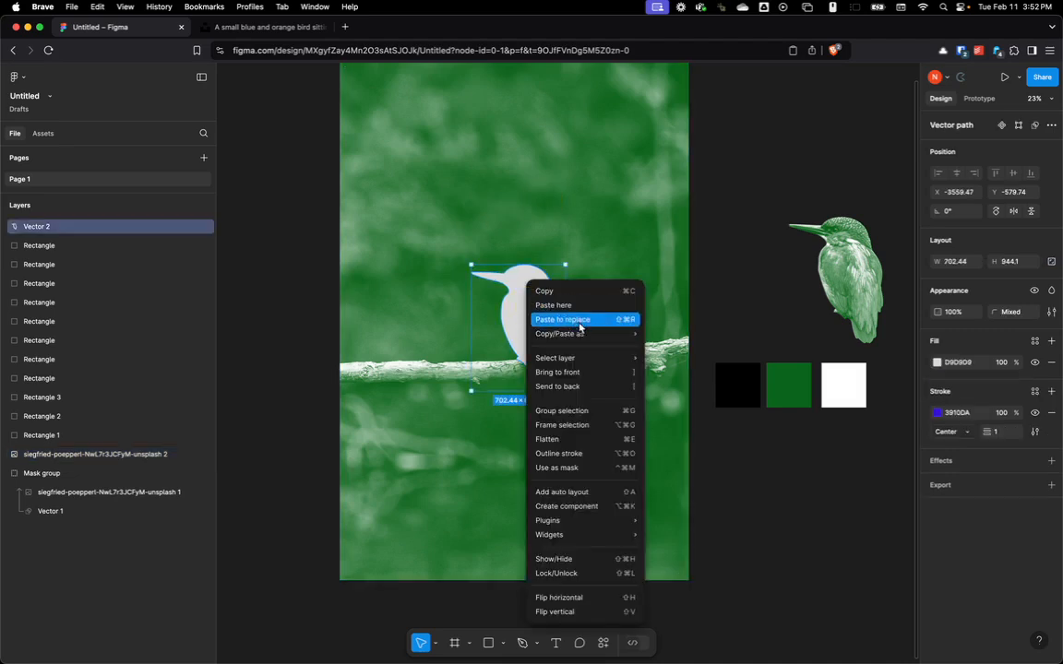
{"action": "left_click", "coordinate": [591, 390]}
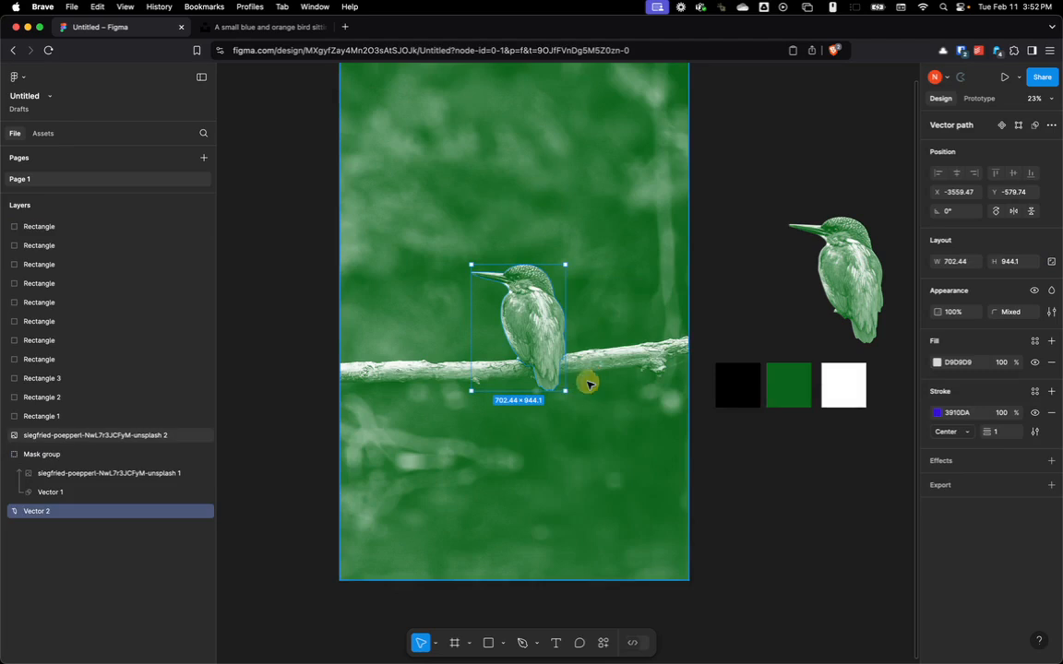
{"action": "left_click", "coordinate": [302, 324]}
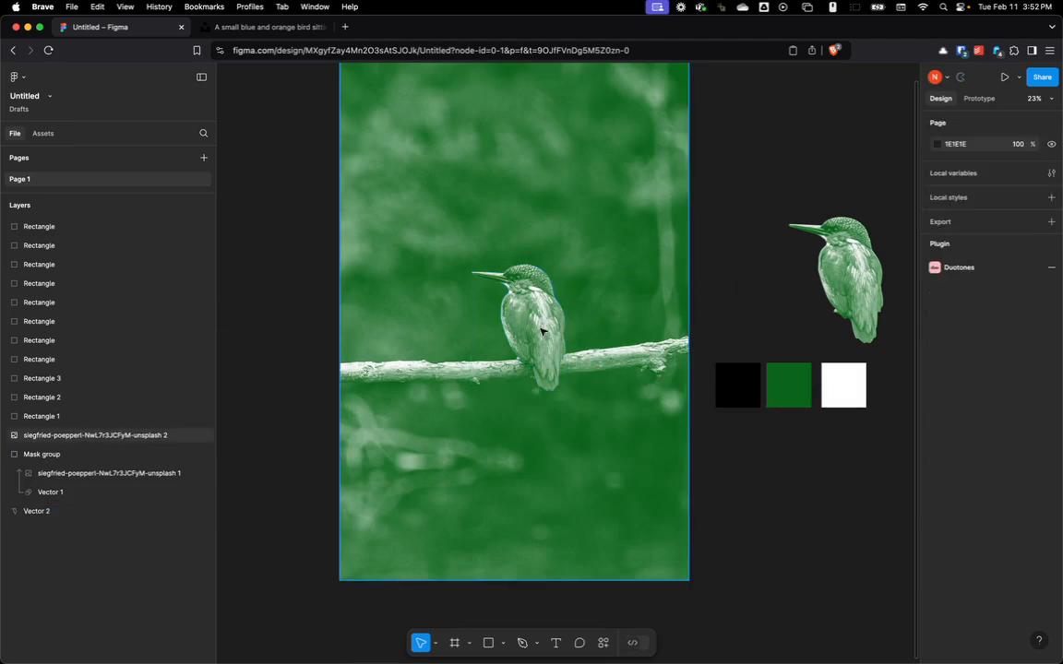
Step: Select the kingfisher silhouette together with the duotone photo and use the silhouette as a mask
{"action": "left_click_drag", "start_coordinate": [271, 179], "coordinate": [640, 482]}
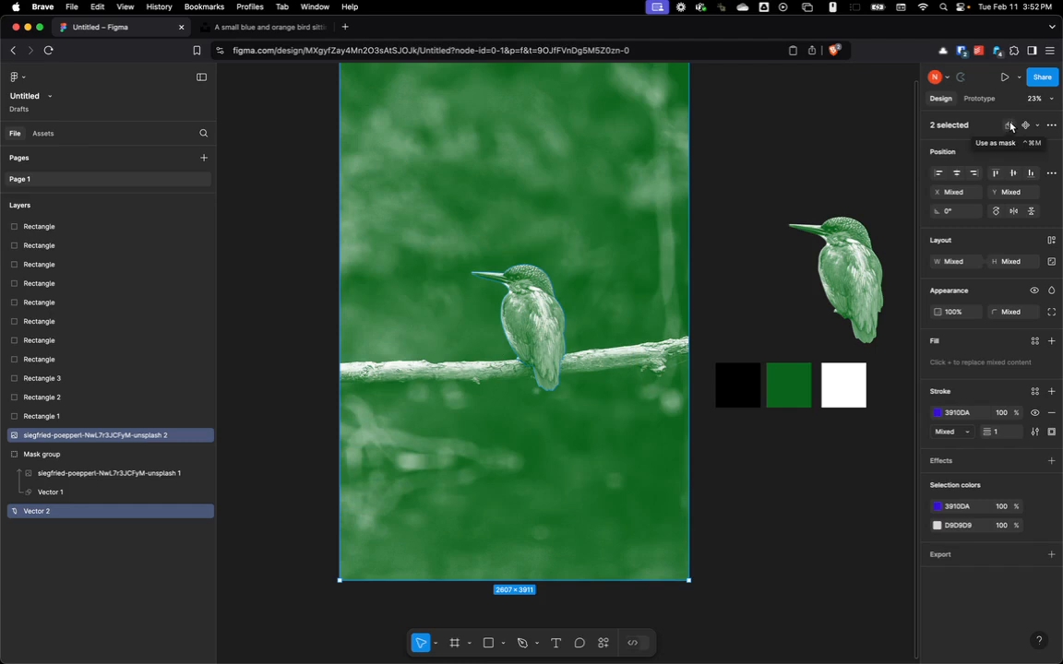
{"action": "right_click", "coordinate": [561, 317]}
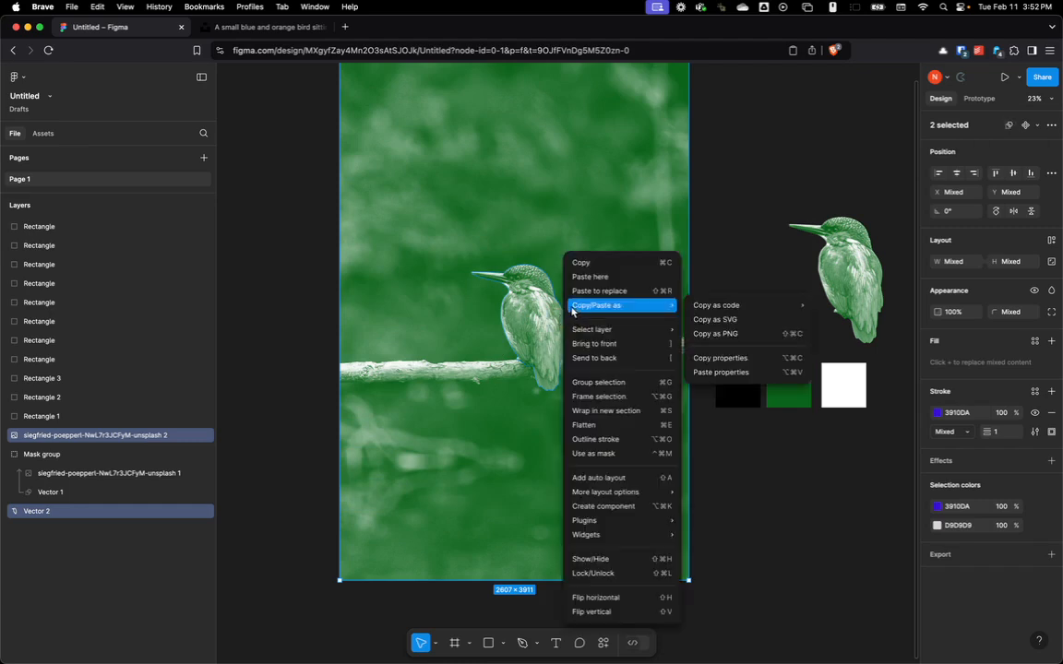
{"action": "left_click", "coordinate": [582, 454]}
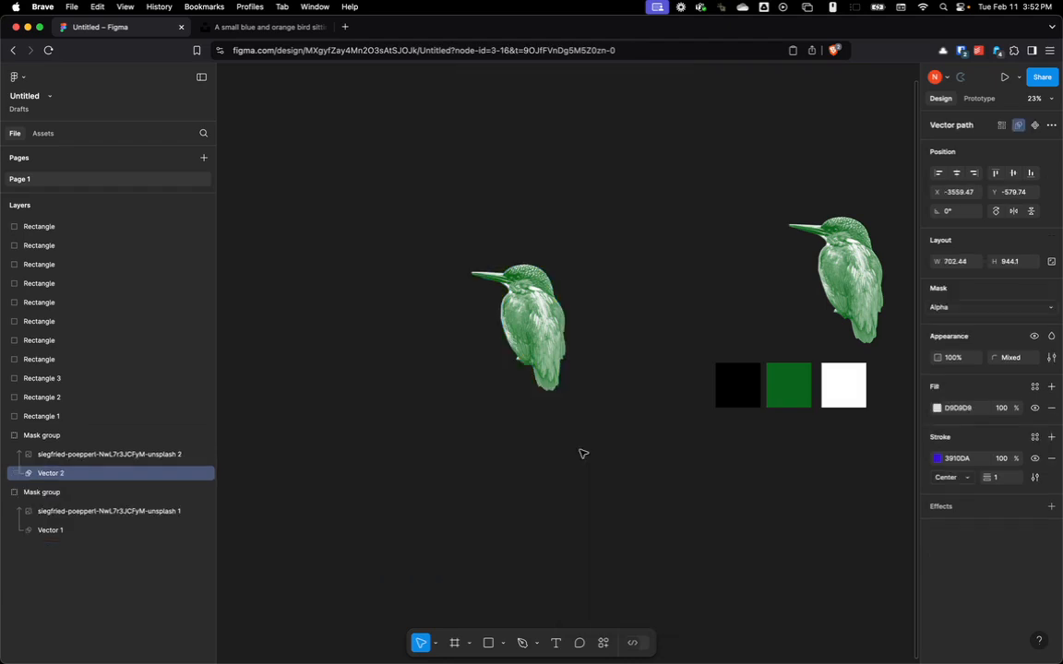
{"action": "scroll", "coordinate": [532, 317], "scroll_direction": "up", "scroll_amount": 5}
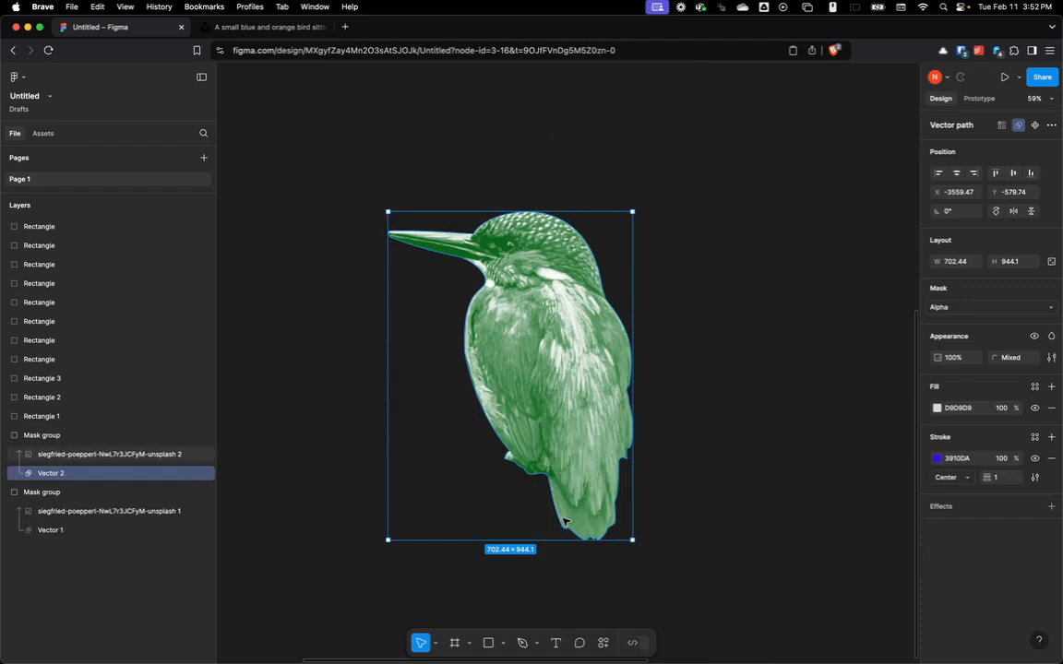
Step: Move the new masked kingfisher group beside the finished example, level with it, to about X -2617, Y -935
{"action": "scroll", "coordinate": [620, 359], "scroll_direction": "down", "scroll_amount": 10}
{"action": "left_click", "coordinate": [622, 344]}
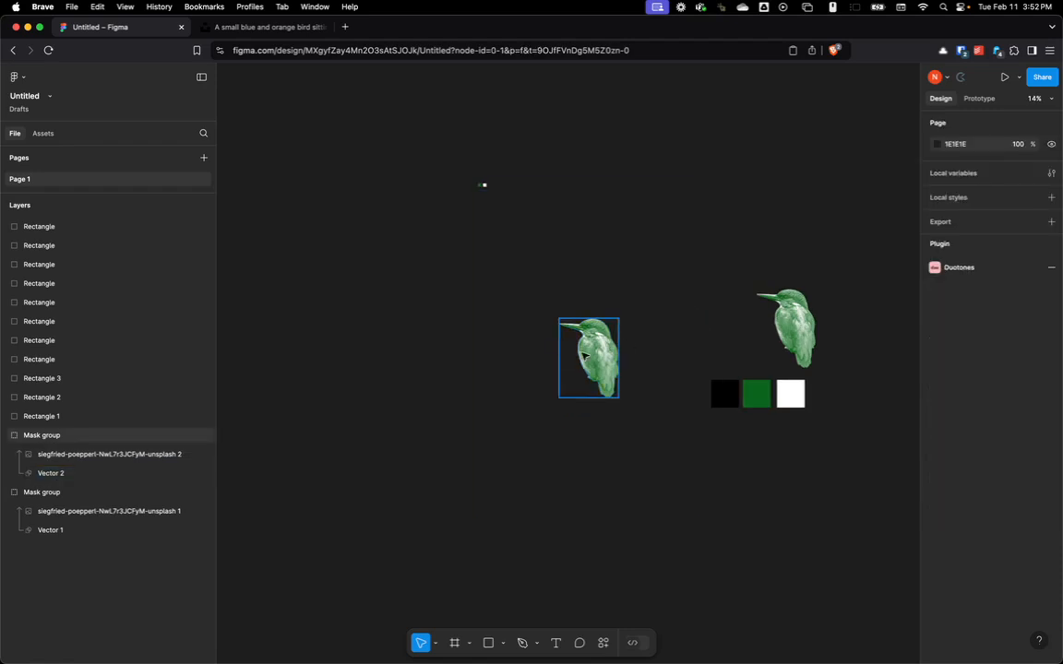
{"action": "left_click_drag", "start_coordinate": [584, 356], "coordinate": [527, 349]}
{"action": "scroll", "coordinate": [716, 339], "scroll_direction": "up", "scroll_amount": 5}
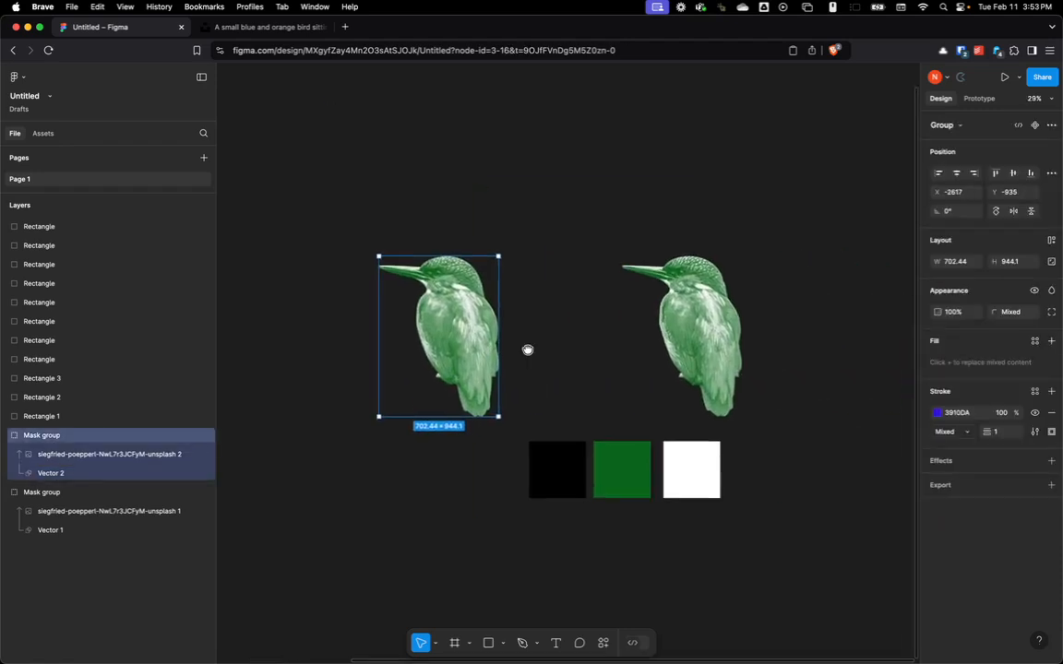